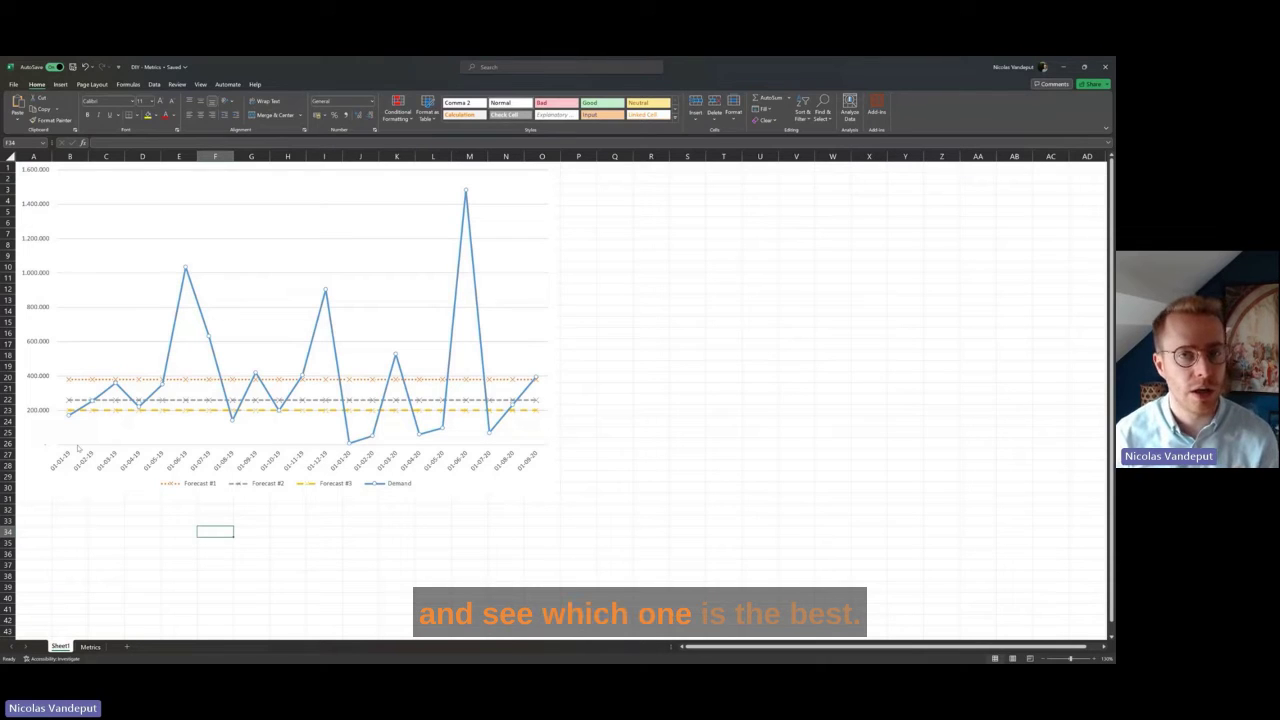
Switch to the Metrics sheet and review the demand, date and three forecast columns
click(89, 647)
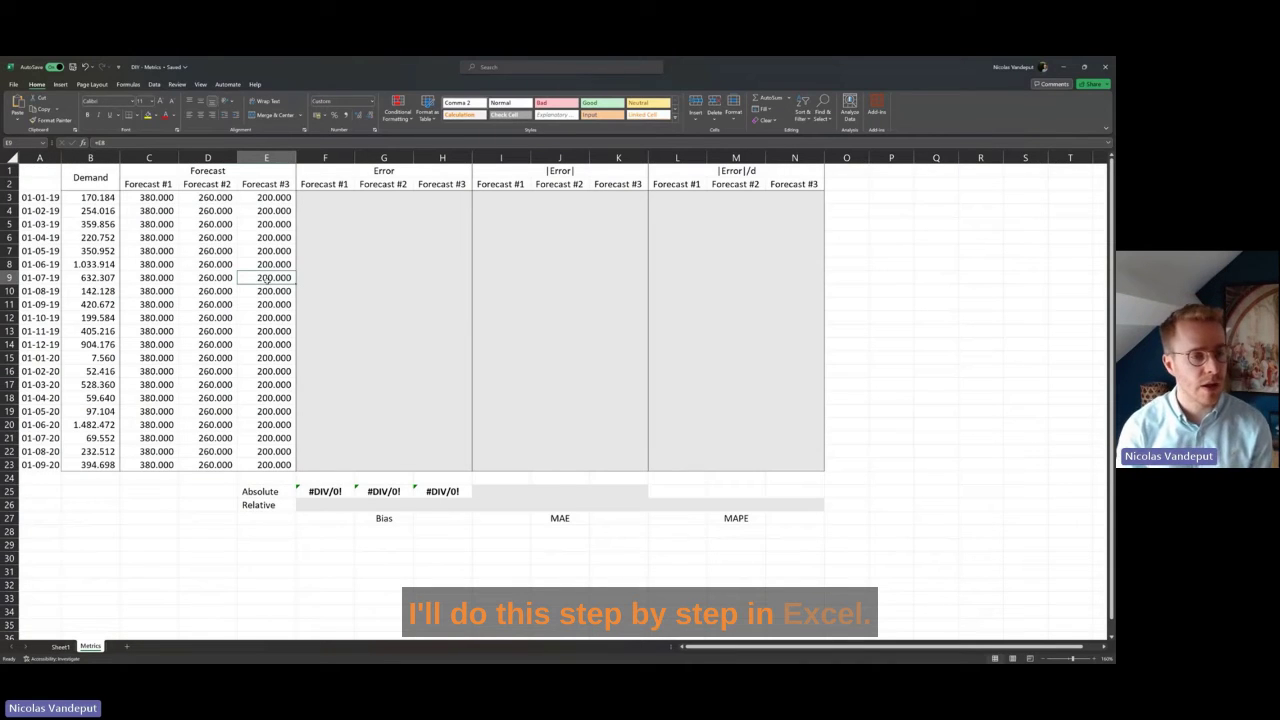
click(90, 158)
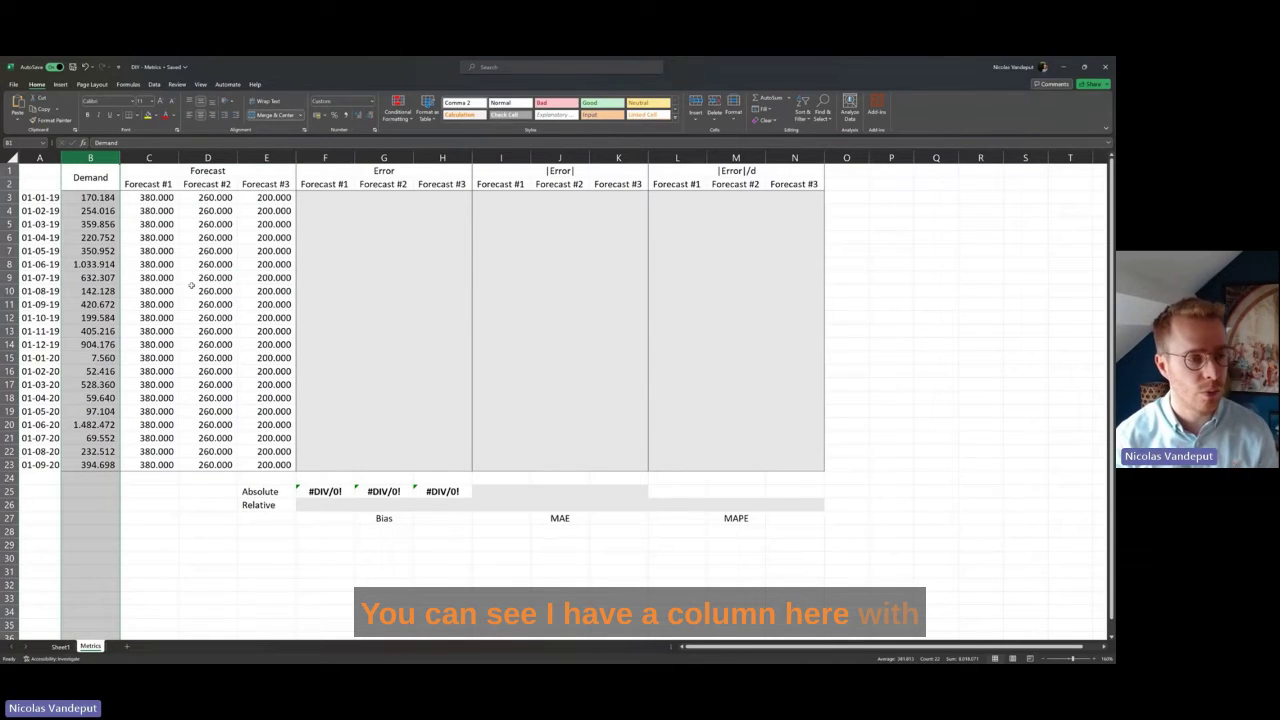
click(40, 158)
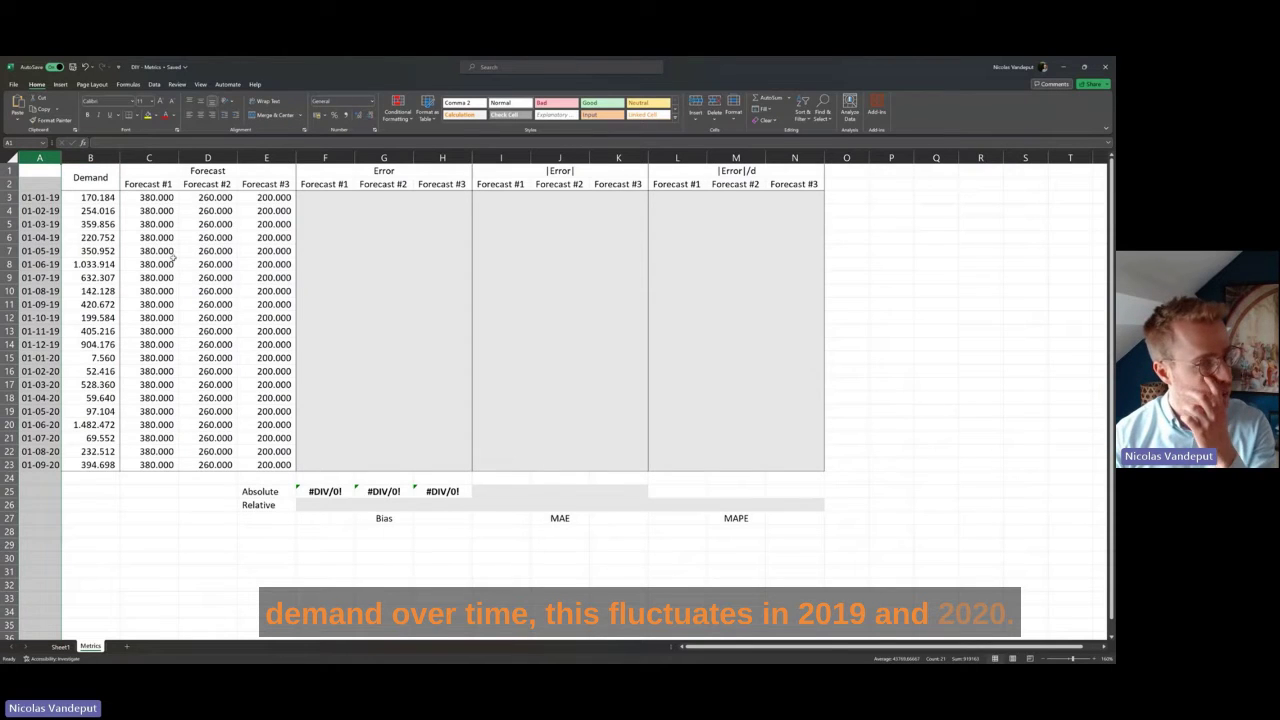
drag(148, 158, 249, 176)
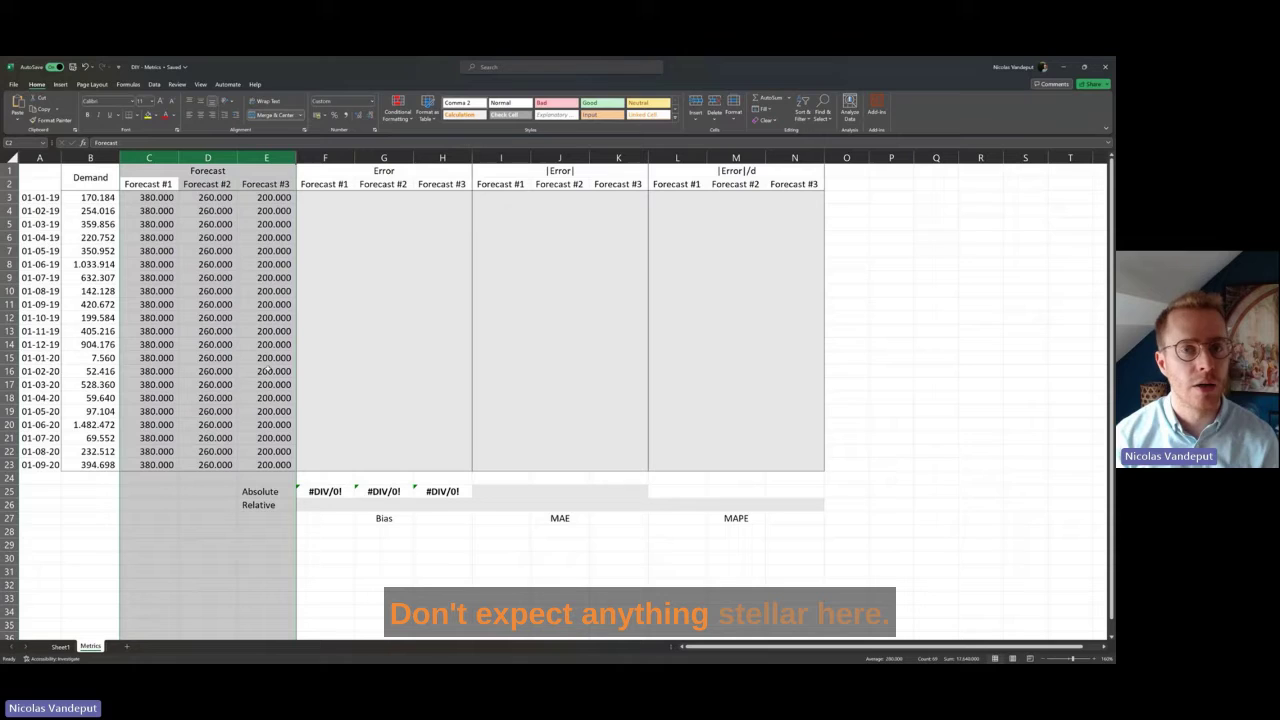
mouse_move(155, 197)
mouse_down()
mouse_move(176, 304)
mouse_move(160, 199)
mouse_up()
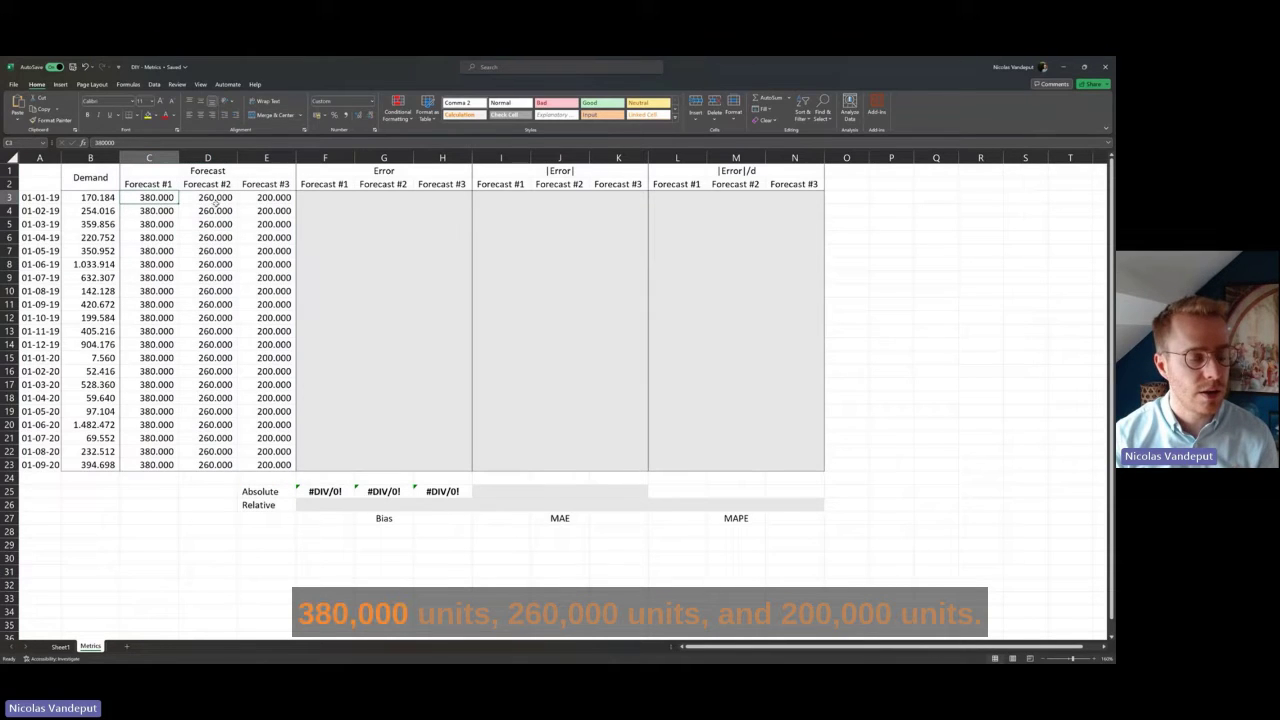
click(217, 202)
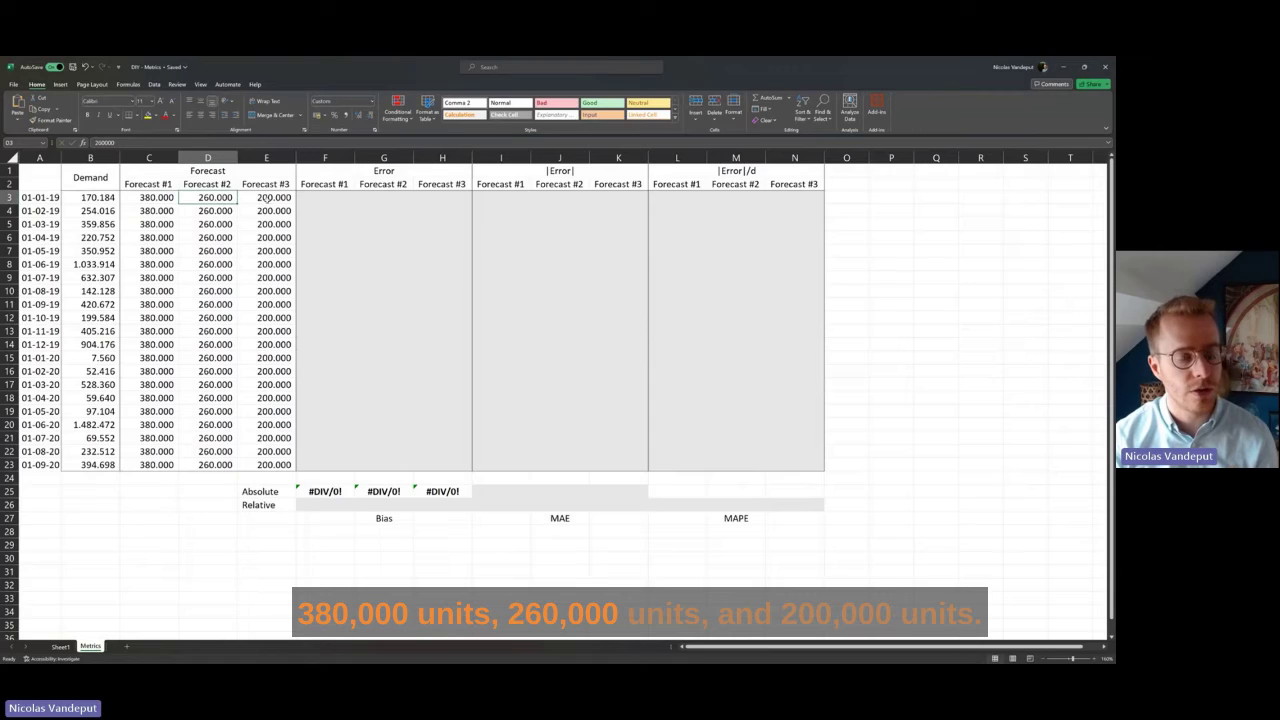
click(262, 200)
Enter the formula =C3-B3 in cell F3 to compute the first Forecast #1 error as forecast minus demand
click(328, 197)
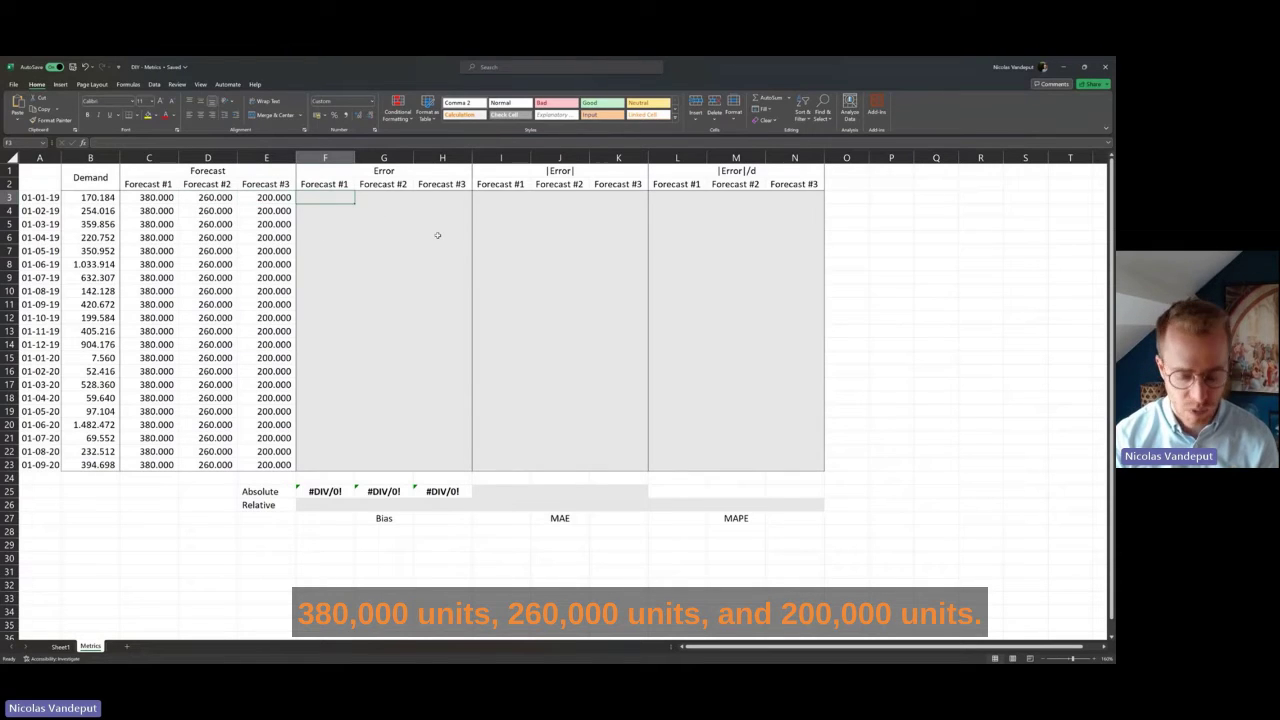
text(=)
key(Left)
key(Left)
key(Left)
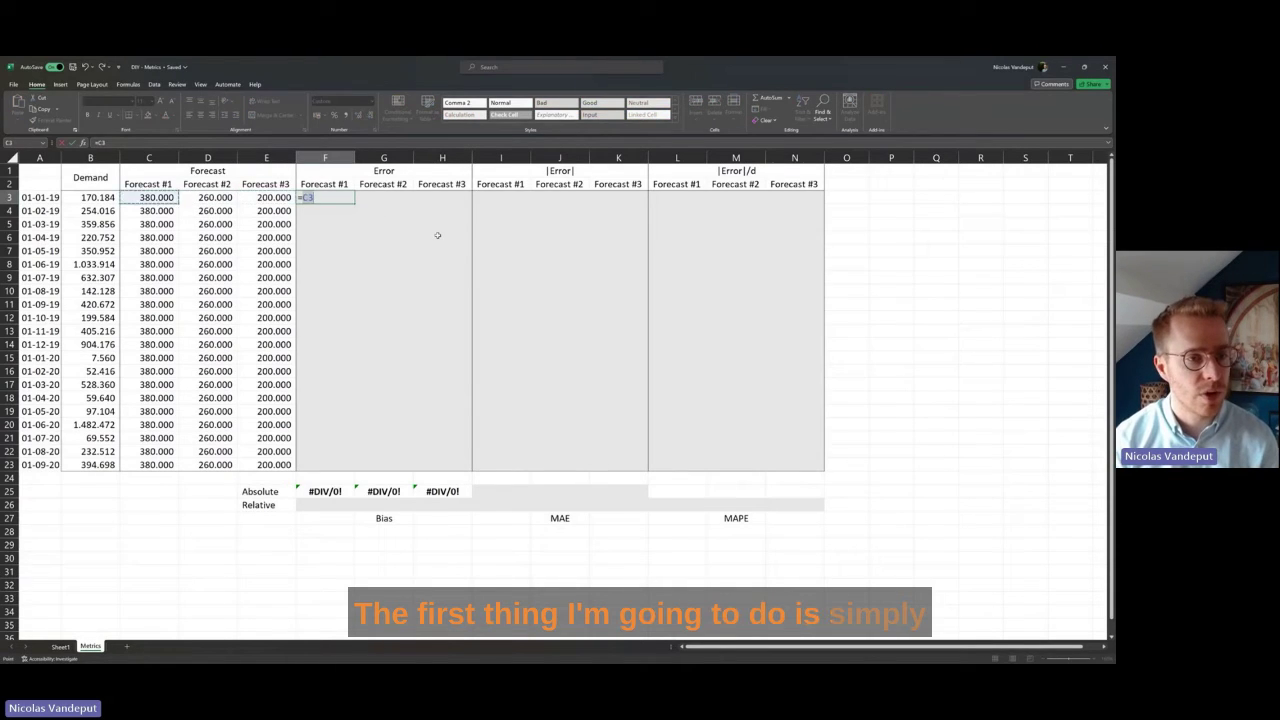
text(-)
key(Left)
key(Left)
key(Left)
key(Left)
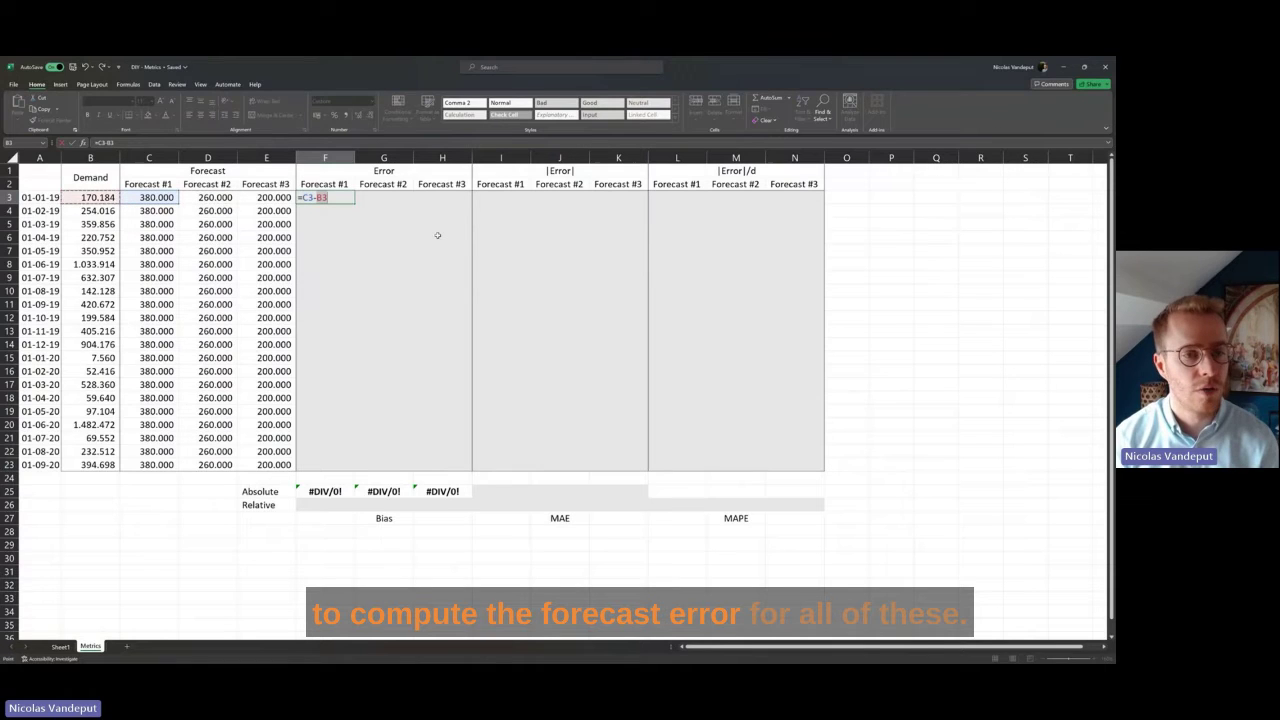
key(ctrl+Return)
Copy the Forecast #1 error formula from F3 down through F23
key(ctrl+c)
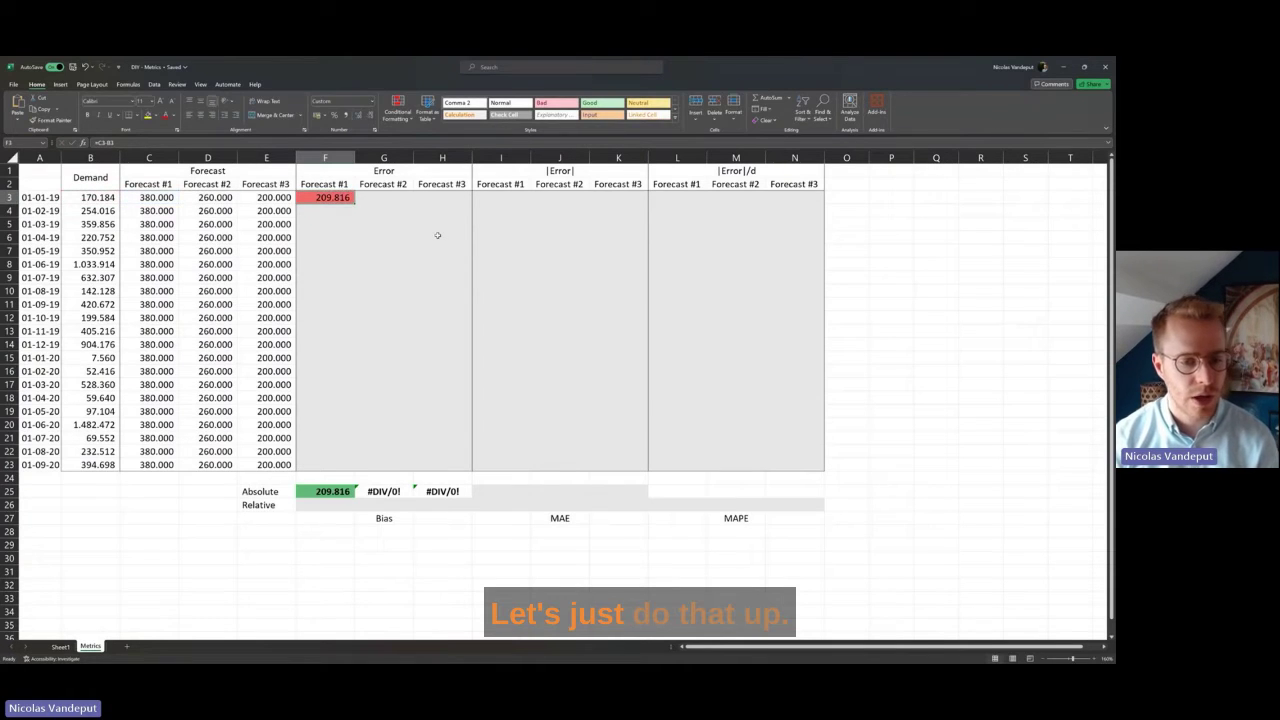
shift+click(326, 465)
key(ctrl+v)
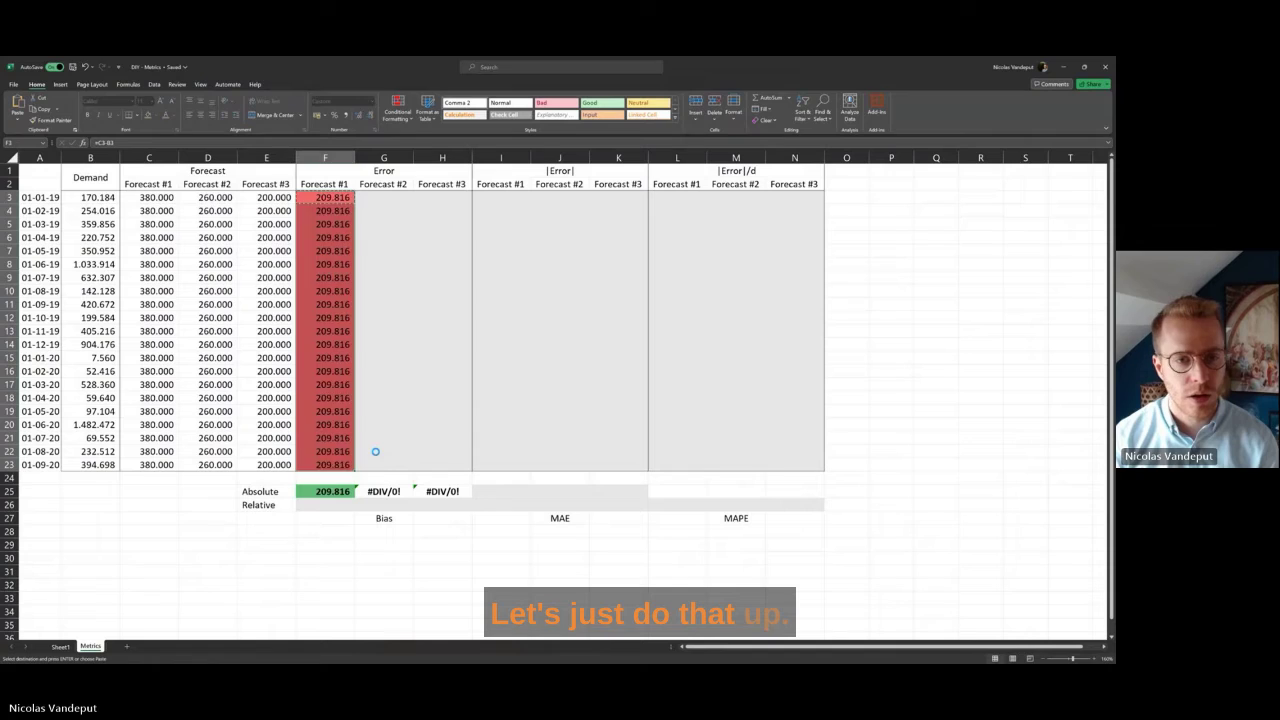
drag(372, 262, 372, 195)
click(372, 195)
text(=)
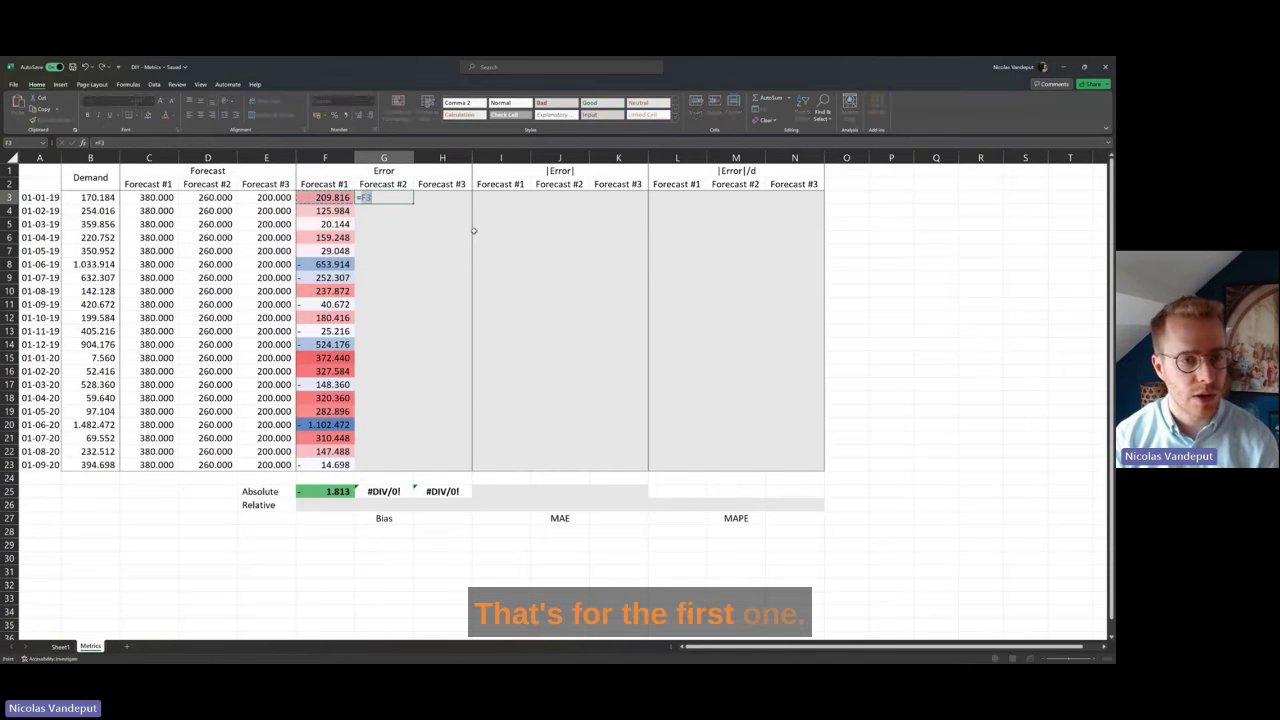
key(Left)
key(Left)
key(Left)
text(-)
key(Left)
key(Left)
key(Left)
key(Left)
key(Left)
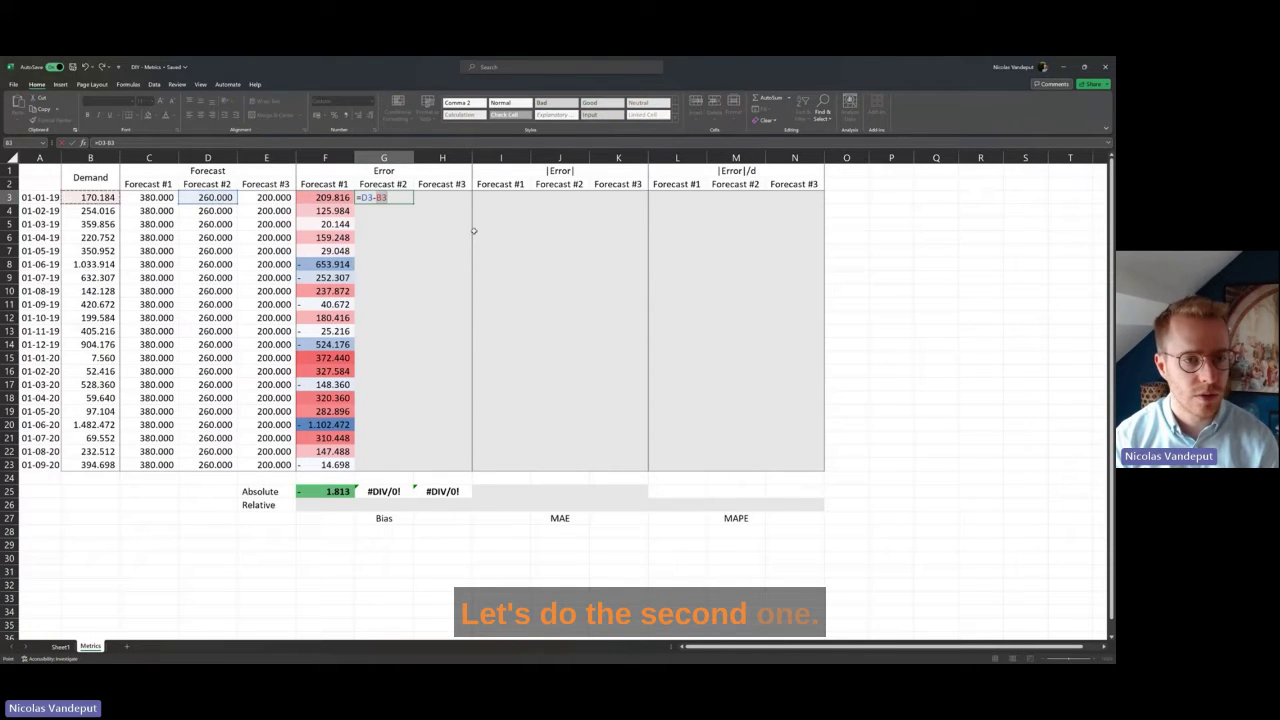
key(Return)
key(Up)
shift+click(379, 463)
key(alt+f)
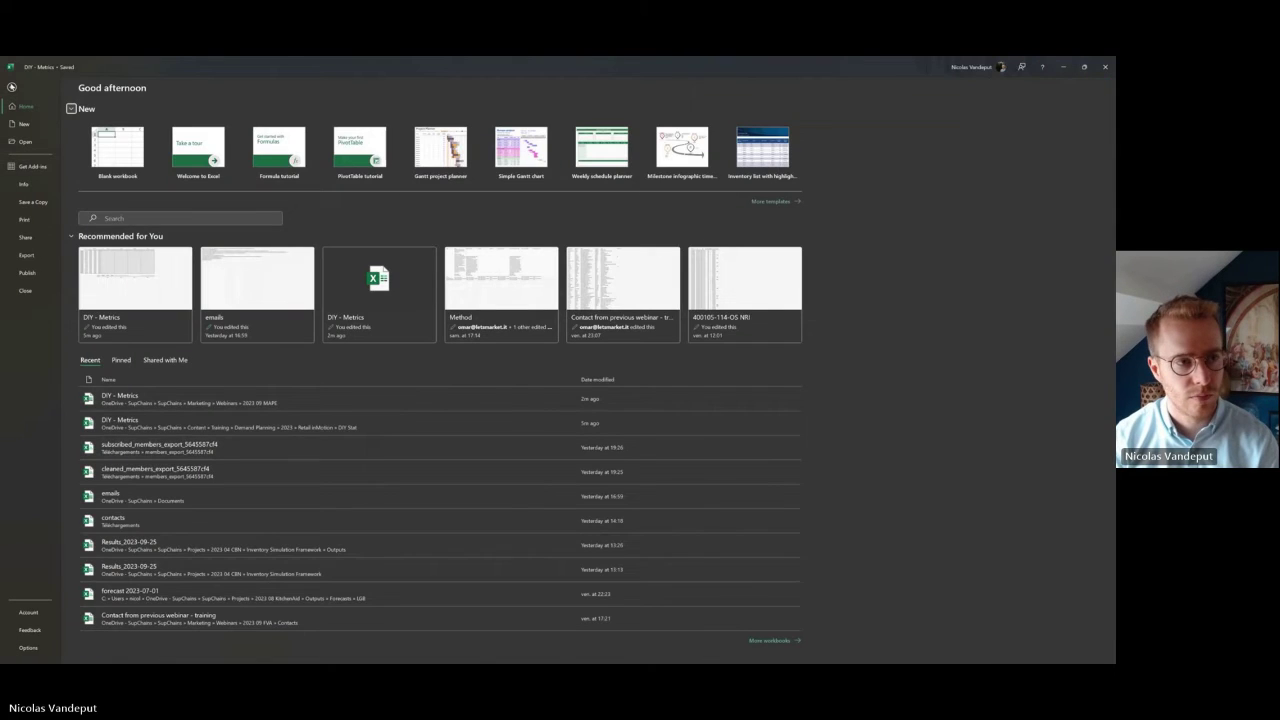
key(Escape)
key(Delete)
Enter the formula =D3-B3 in cell G3 to compute the first Forecast #2 error
text(=)
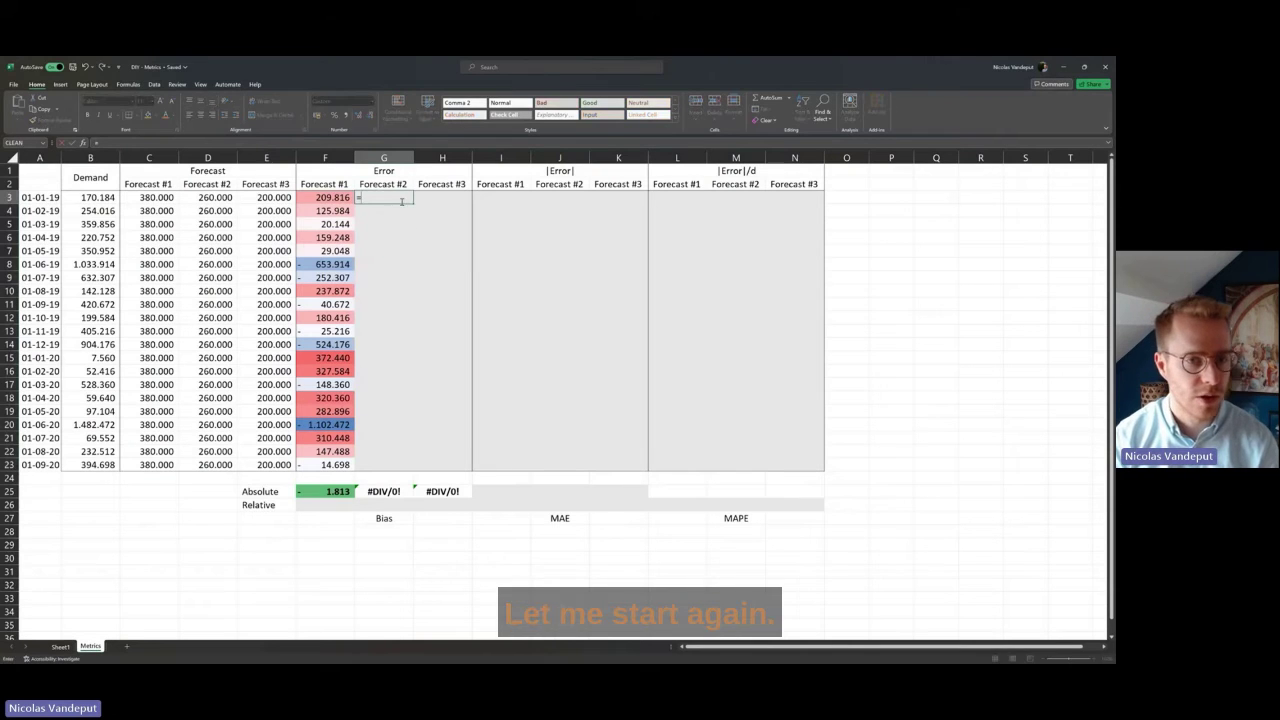
key(Left)
key(Left)
text(-)
key(Left)
key(Left)
key(Left)
key(Left)
key(Left)
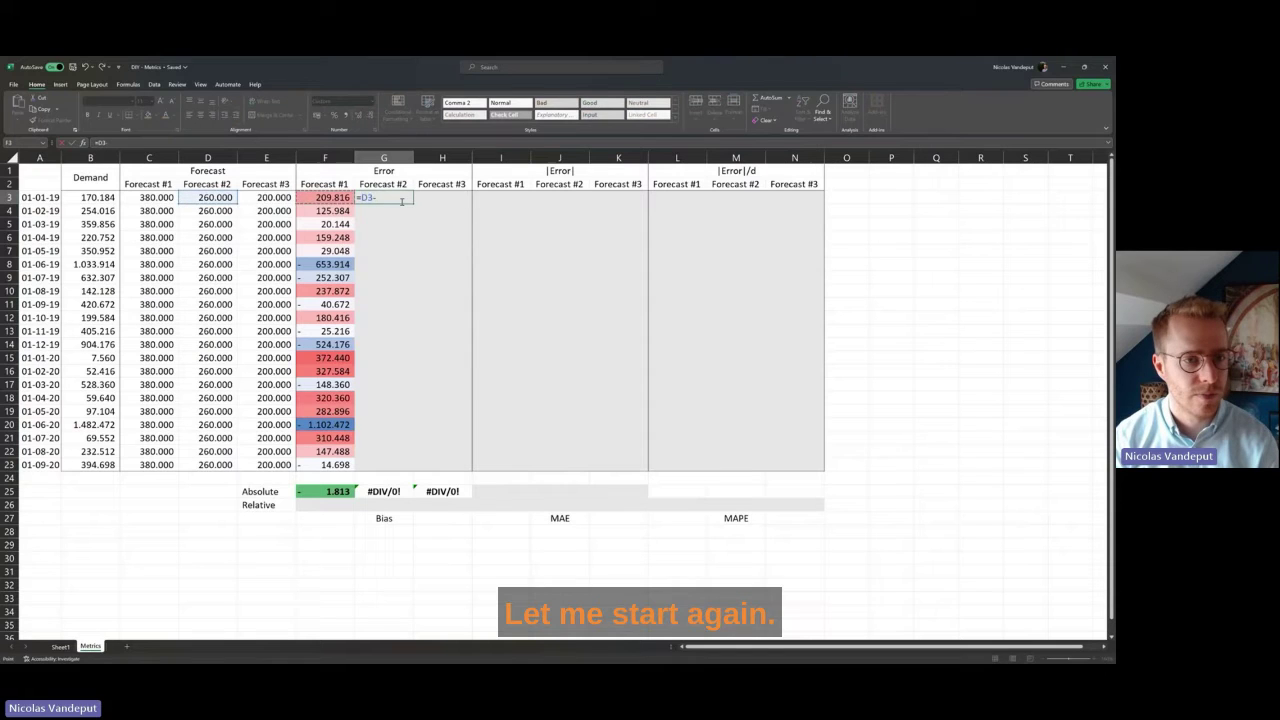
key(ctrl+Return)
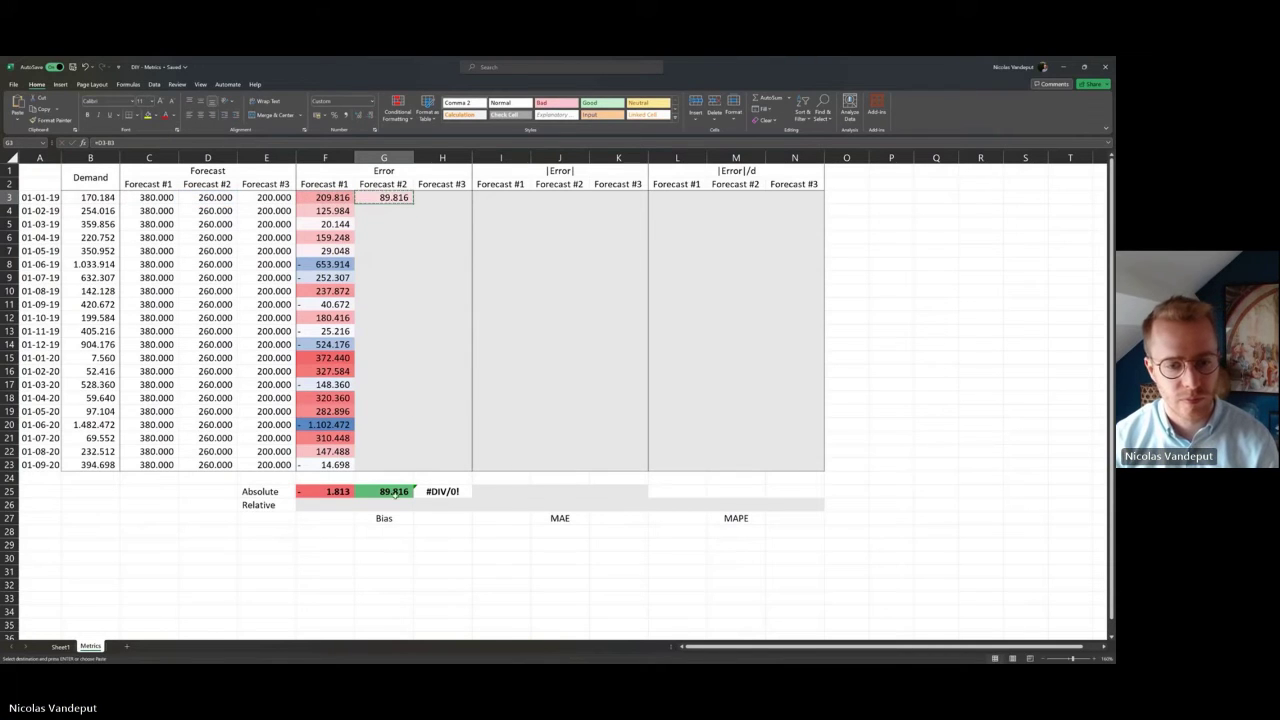
Copy the Forecast #2 error formula from G3 down through G23
shift+click(385, 466)
key(ctrl+v)
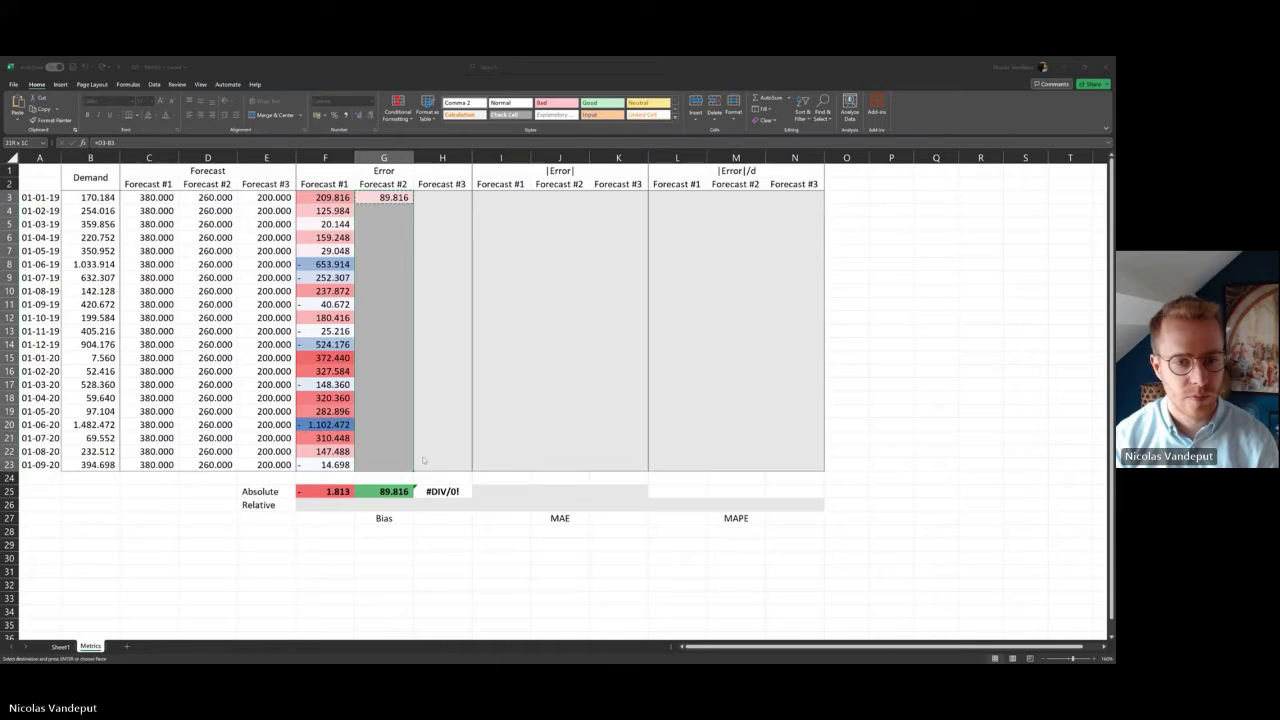
key(ctrl+z)
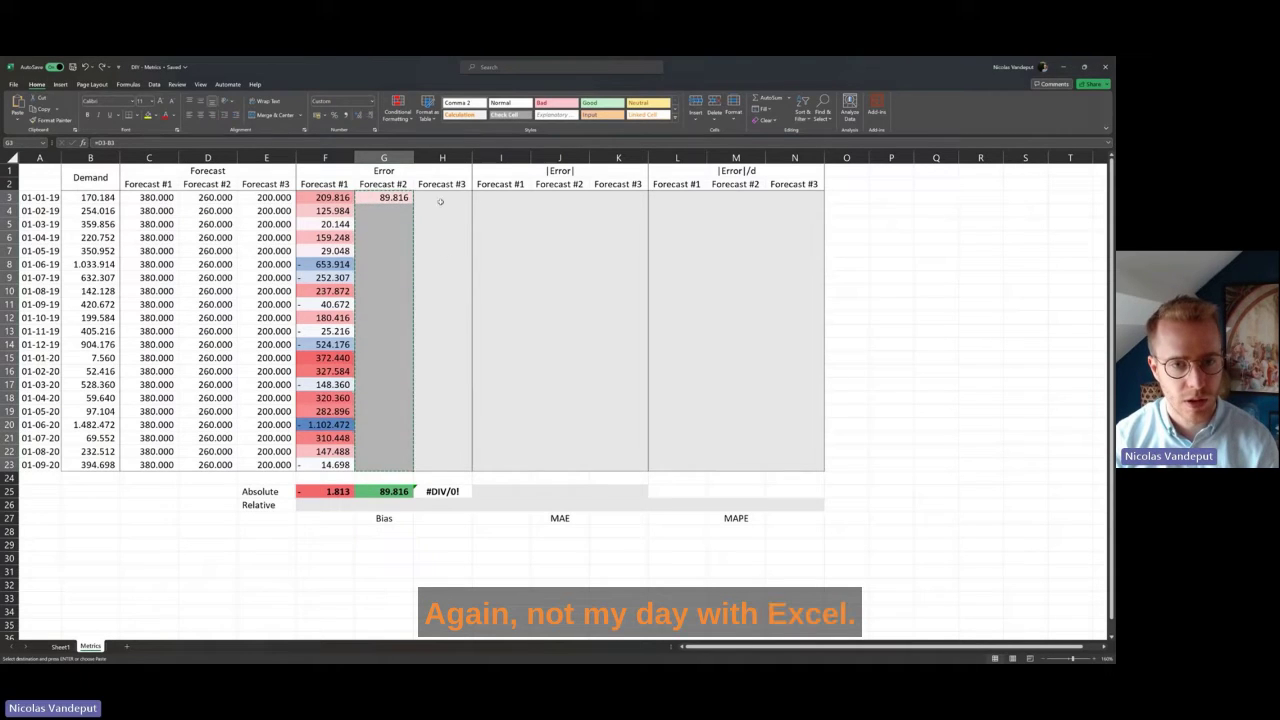
key(ctrl+c)
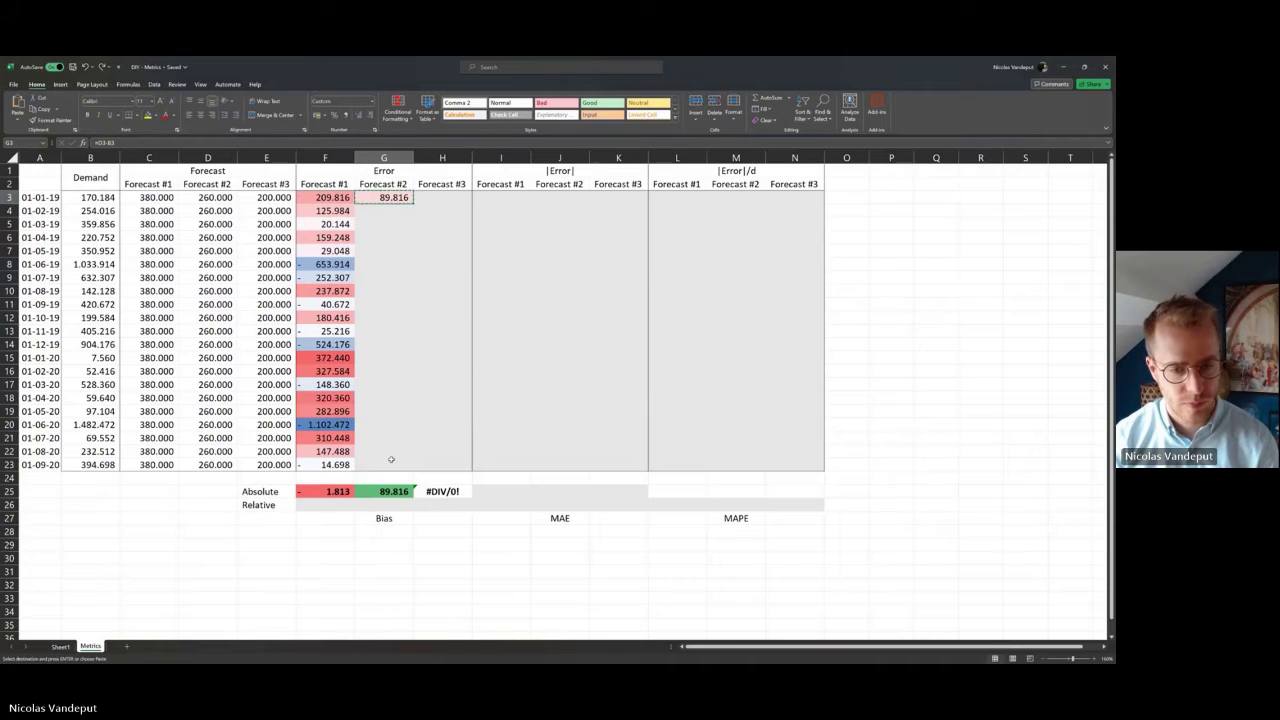
key(ctrl+v)
Compute the Forecast #3 error in H3 with =E3-B3 and copy the formula down through H23
click(443, 198)
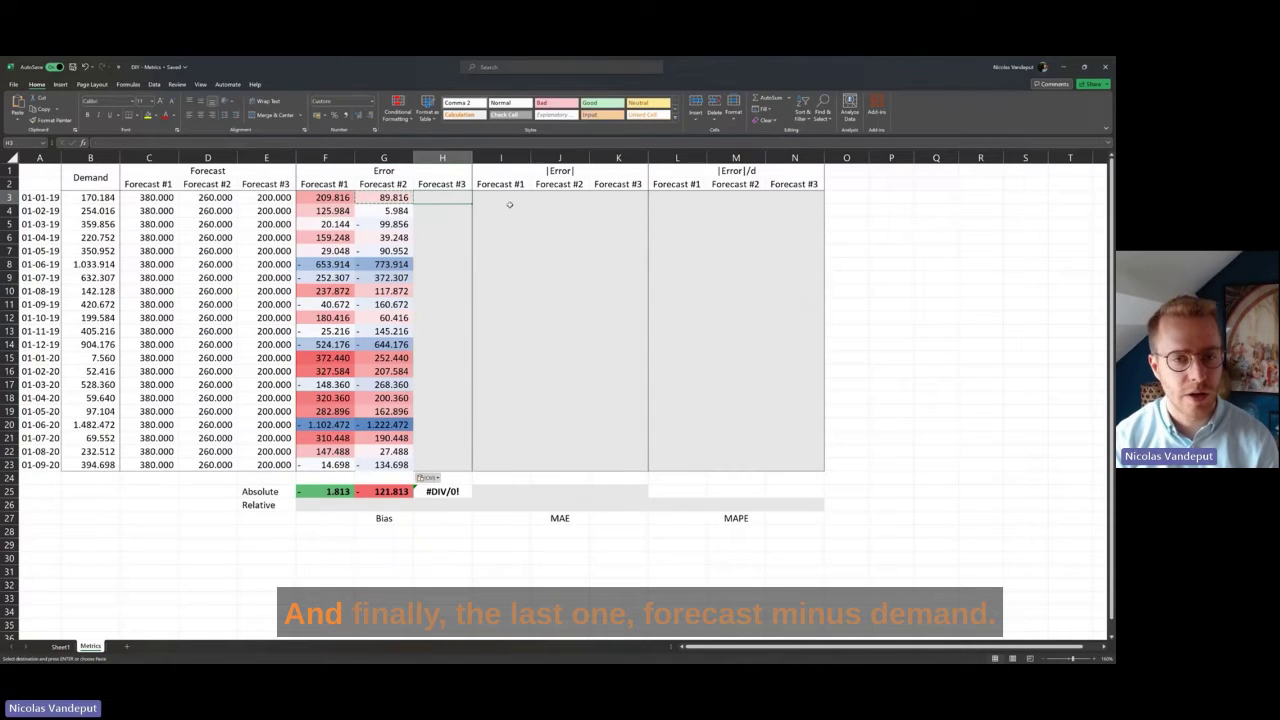
text(=)
key(Left)
key(Left)
key(Left)
text(-)
key(Left)
key(Left)
key(Left)
key(Left)
key(Left)
key(Left)
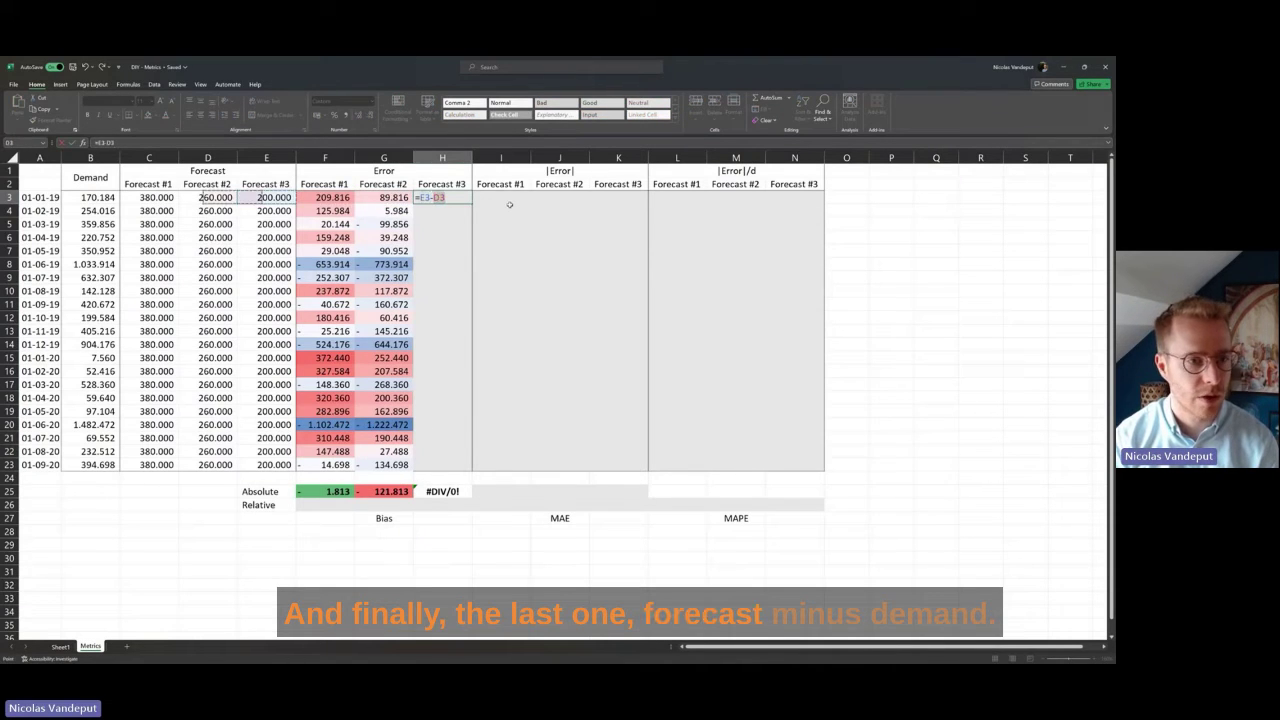
key(ctrl+Return)
shift+click(433, 465)
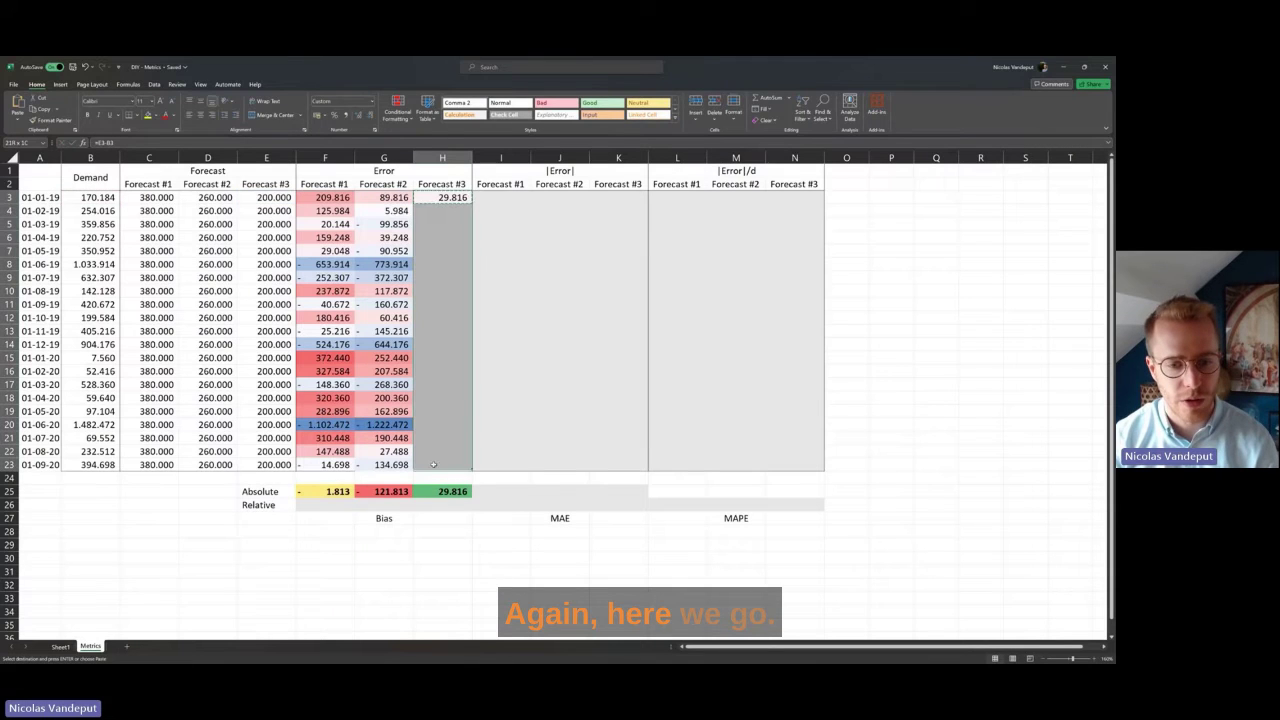
key(ctrl+v)
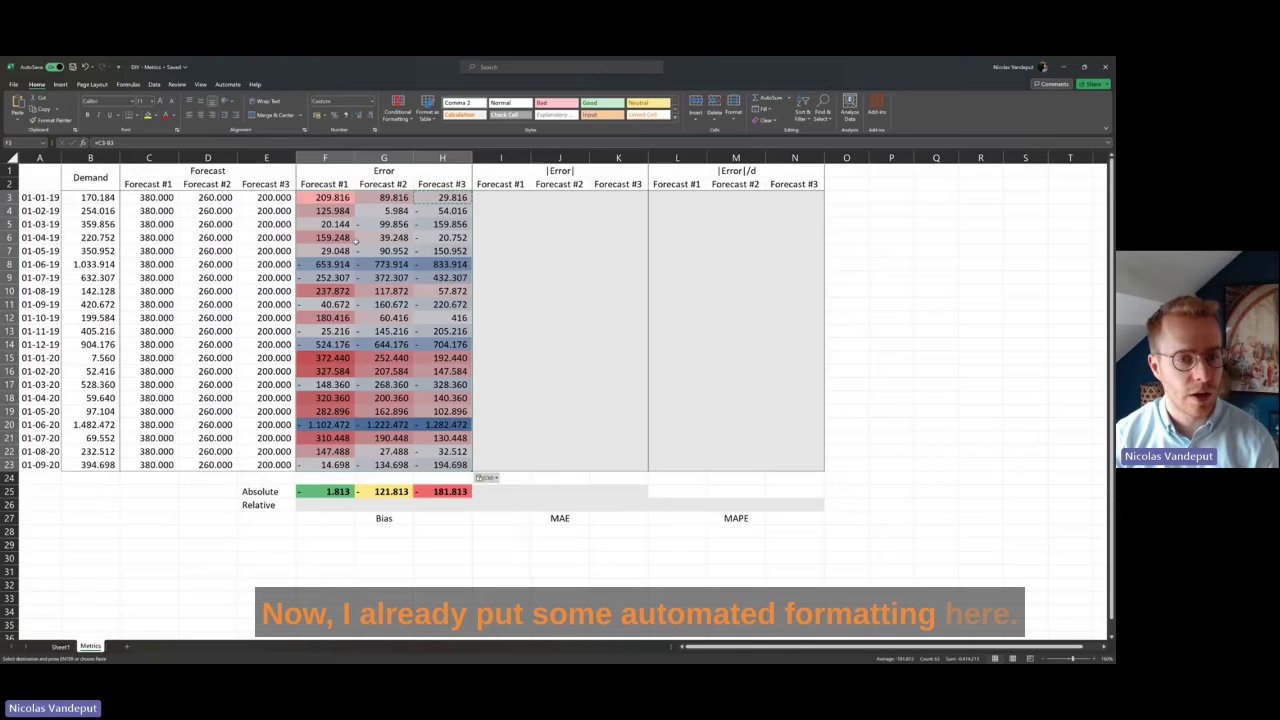
Examine the errors in rows 8, 20 and 15 against the forecasts, and the absolute bias of all three forecasts
click(331, 279)
drag(331, 279, 437, 263)
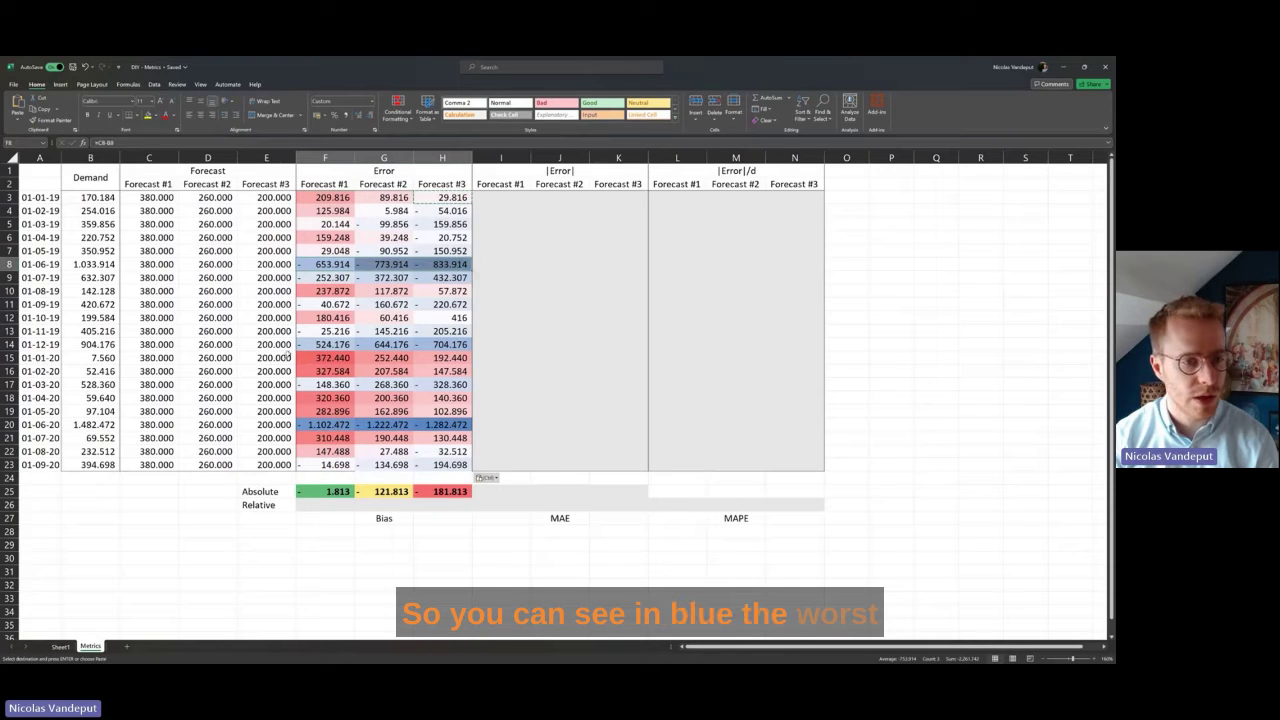
drag(150, 264, 268, 264)
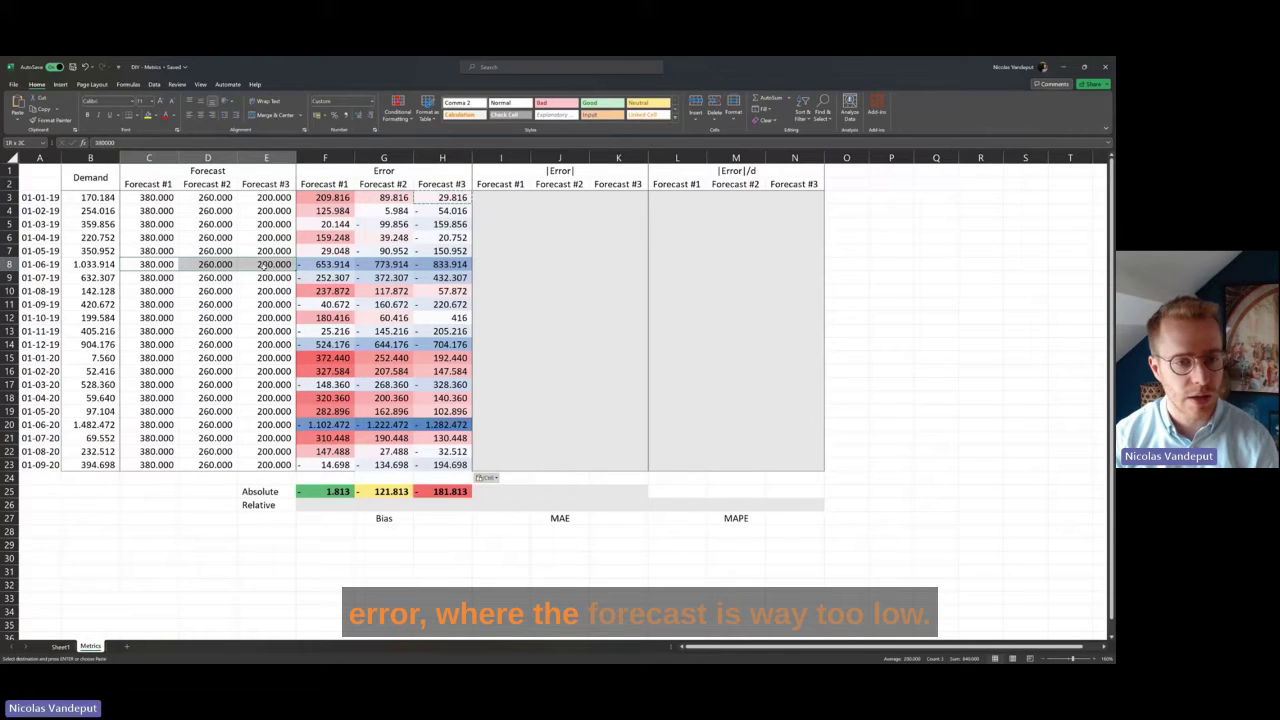
drag(325, 425, 440, 425)
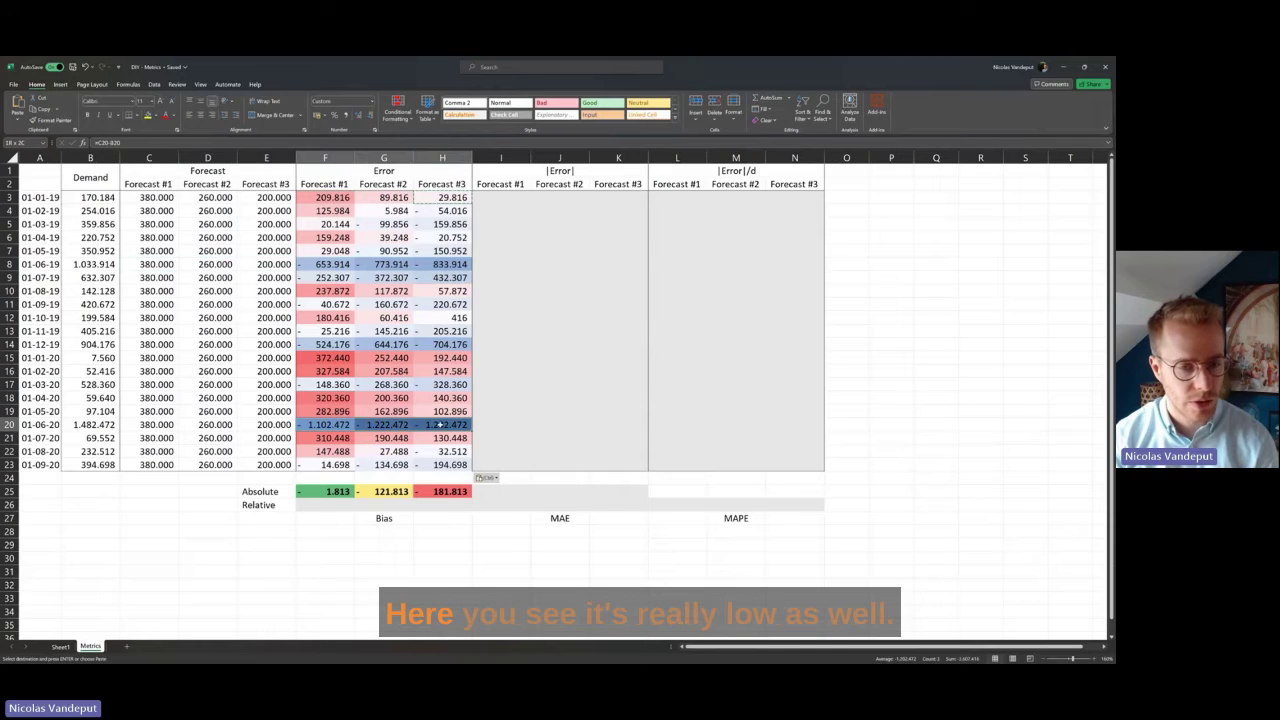
drag(150, 425, 268, 428)
click(316, 364)
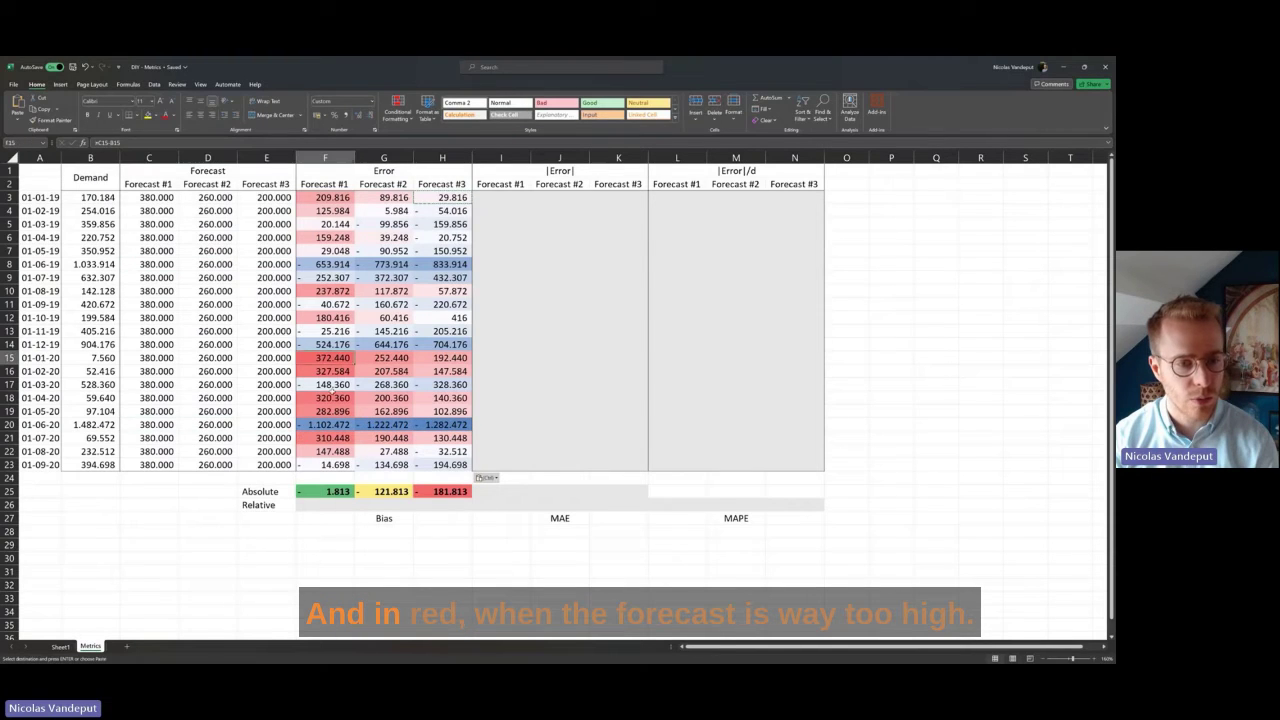
drag(338, 487, 400, 491)
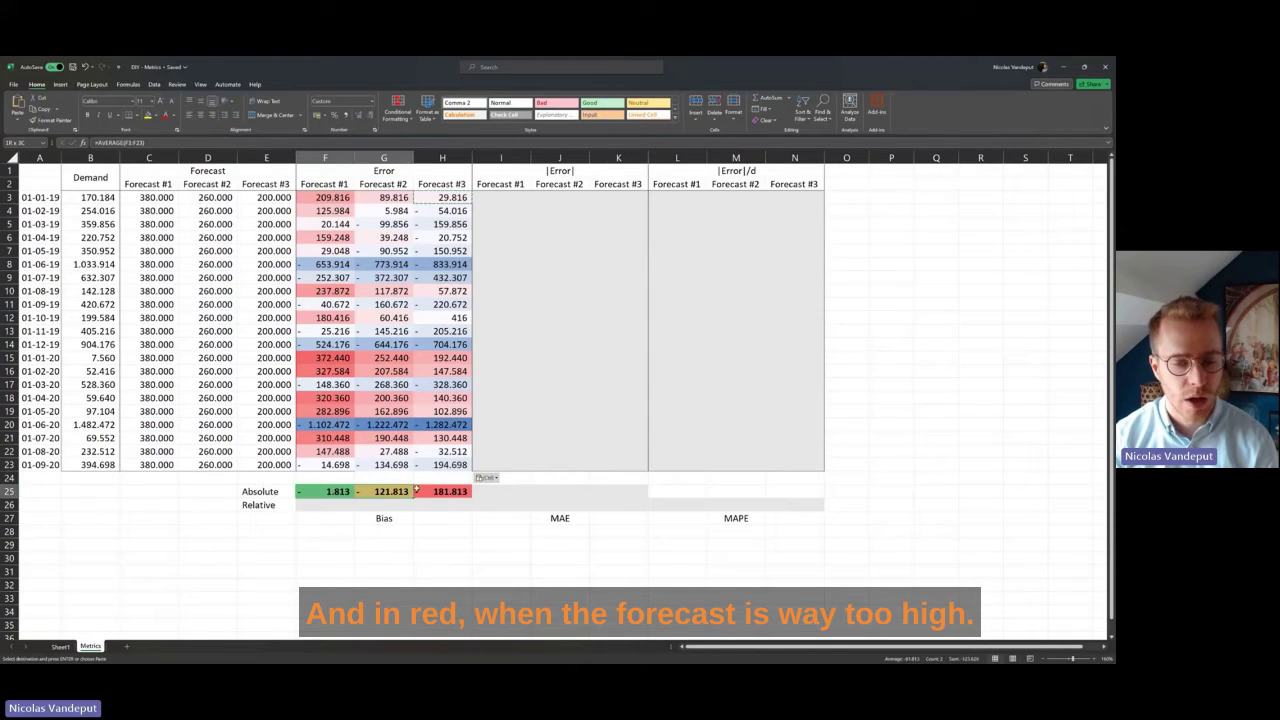
click(452, 531)
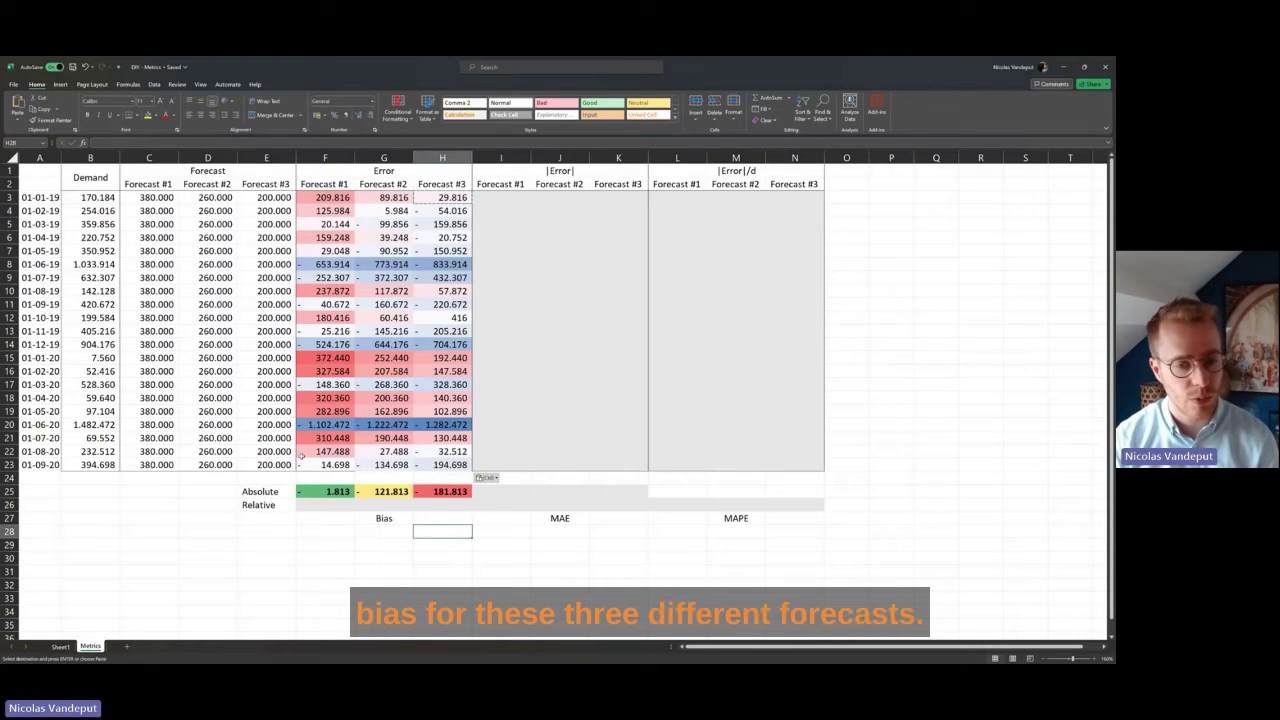
click(340, 492)
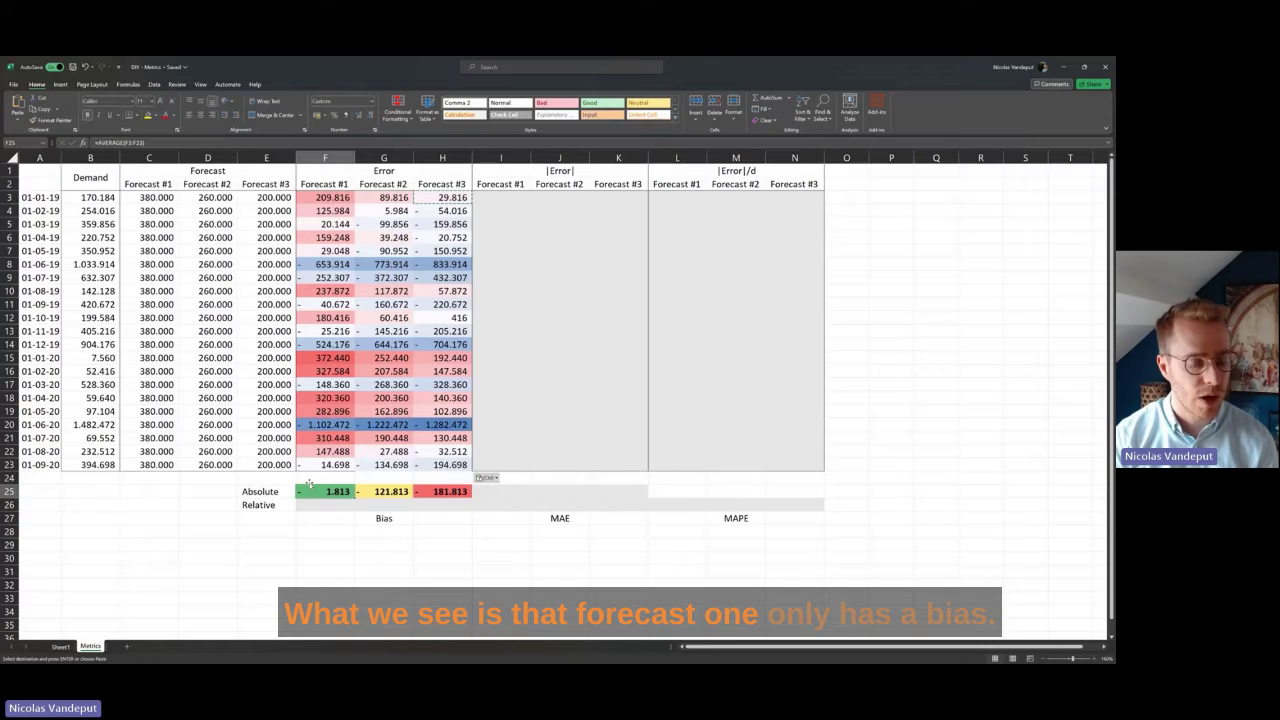
click(443, 491)
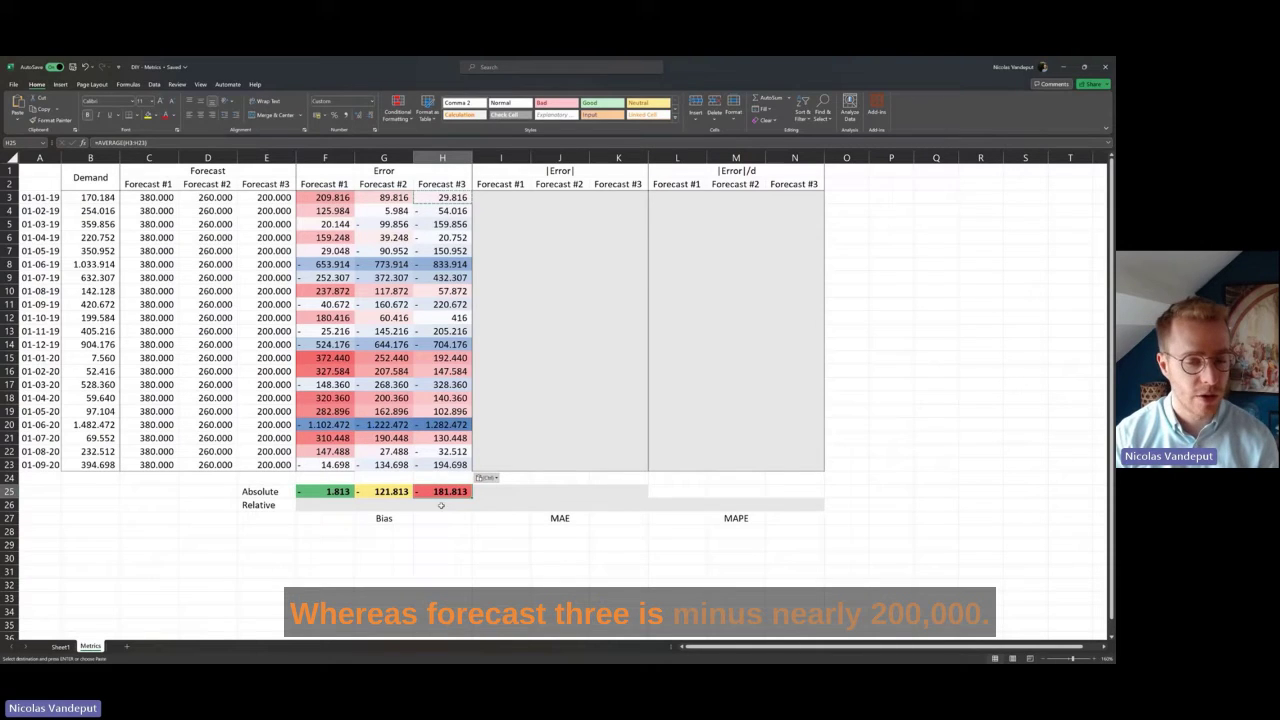
Compute the relative bias of Forecast #1 in F26 with =F25/AVERAGE(B3:B23)
click(330, 504)
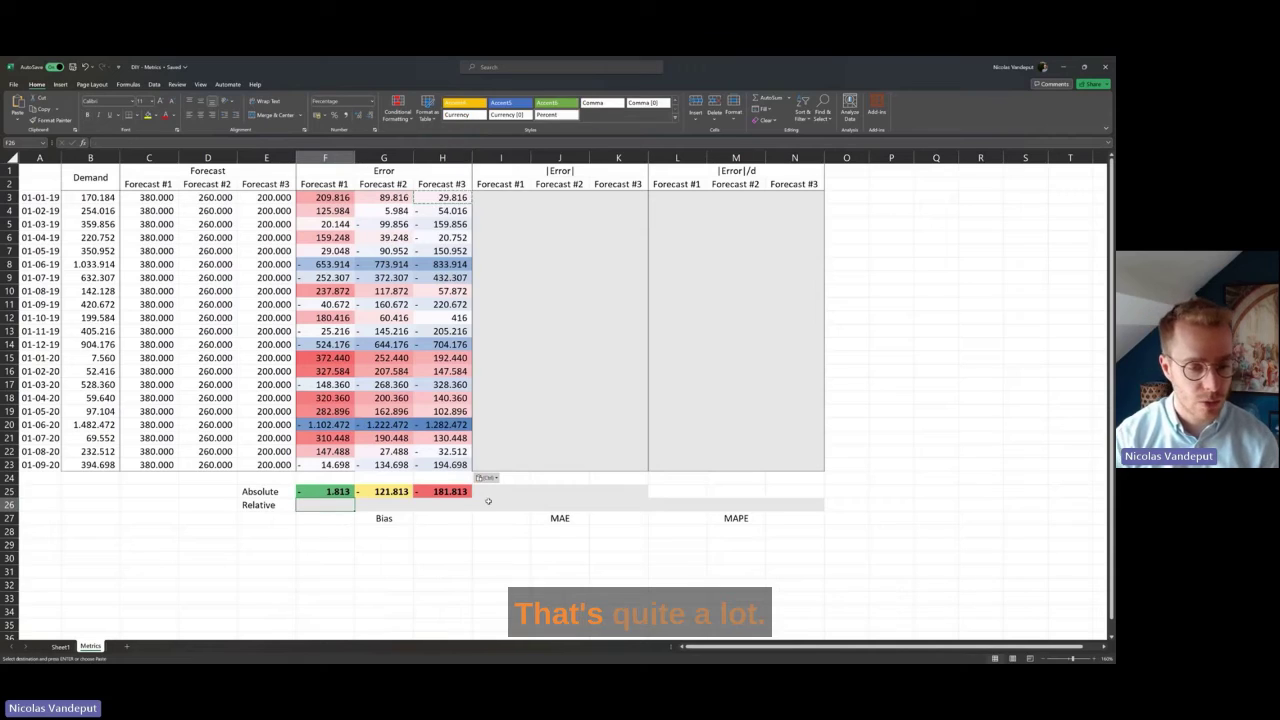
text(=F25/average()
drag(98, 464, 98, 197)
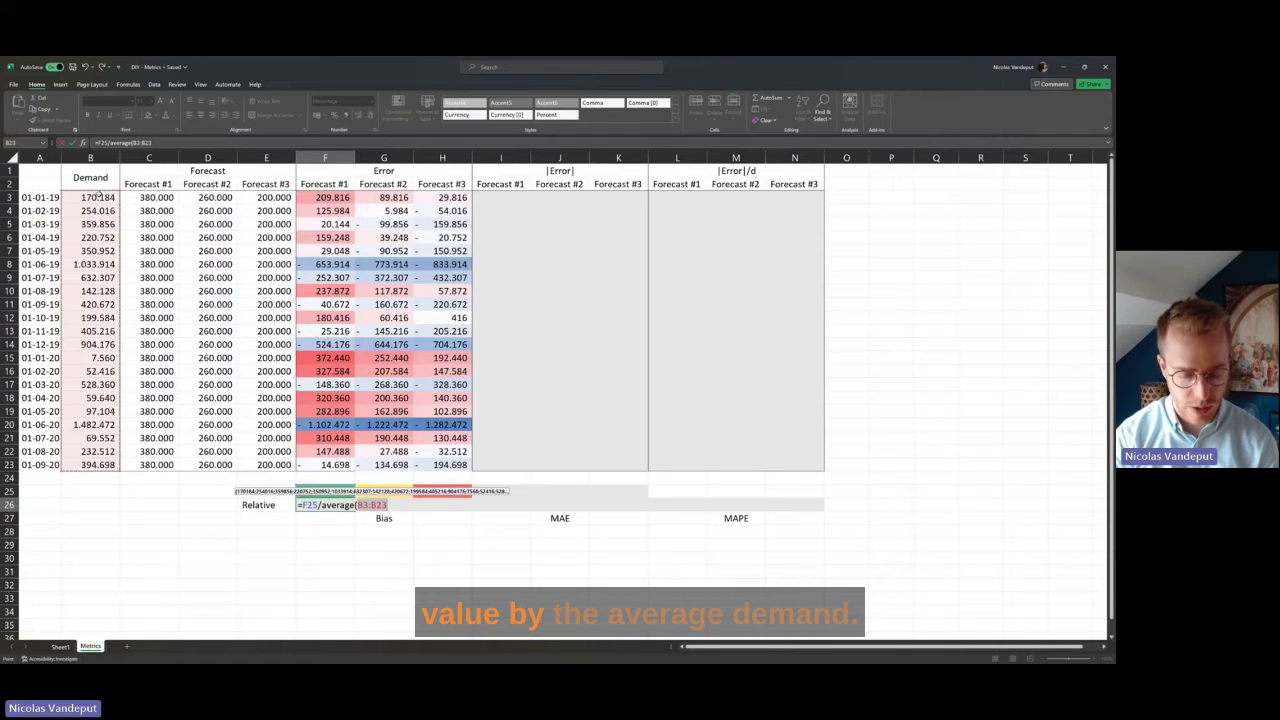
key(ctrl+Return)
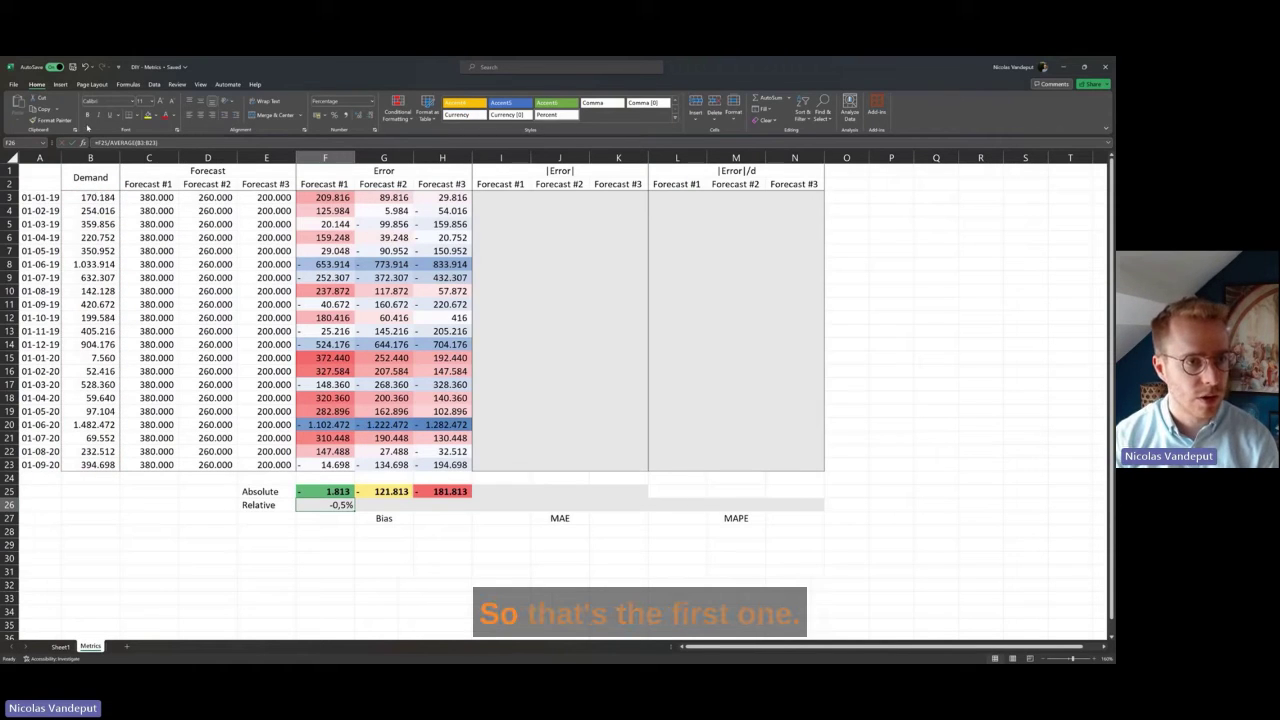
Make the demand range in the F26 relative bias formula absolute ($B$3:$B$23) and copy the formula to G26 and H26
key(F2)
key(F4)
key(ctrl+Return)
key(ctrl+c)
key(Right)
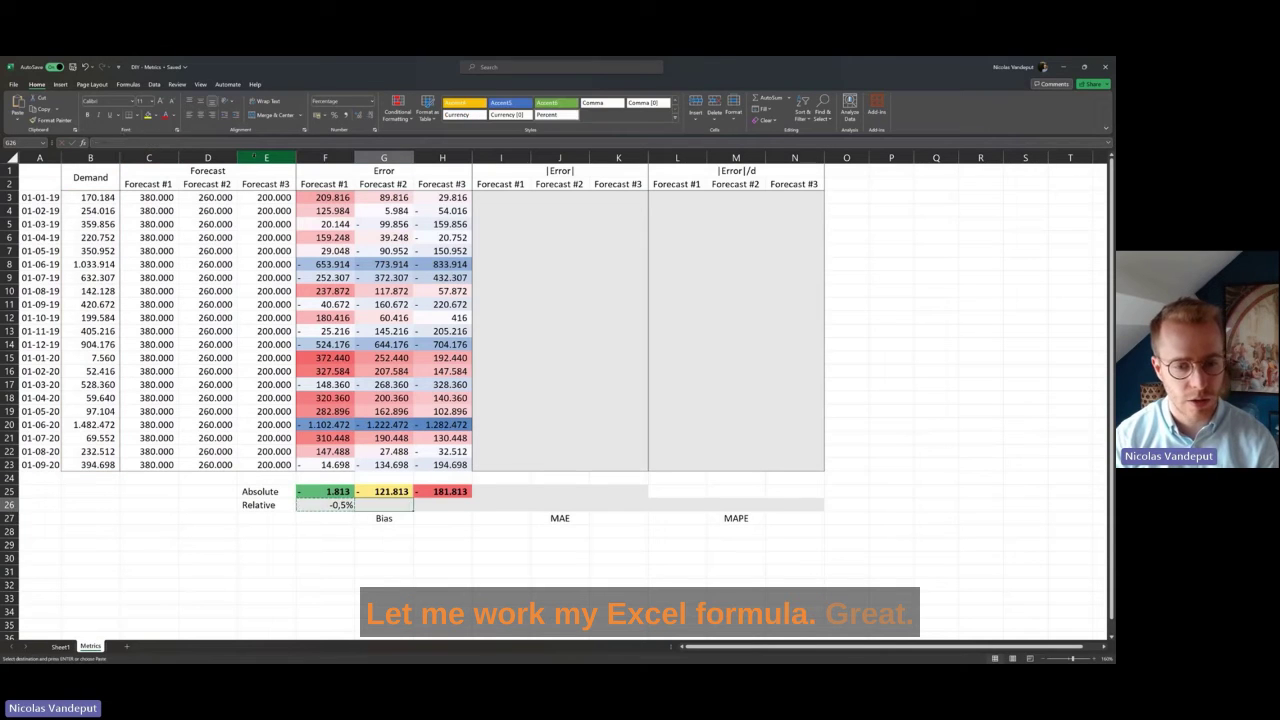
key(ctrl+v)
key(Right)
key(ctrl+v)
Examine the absolute and relative bias of Forecast #1, Forecast #2 and Forecast #3
click(328, 492)
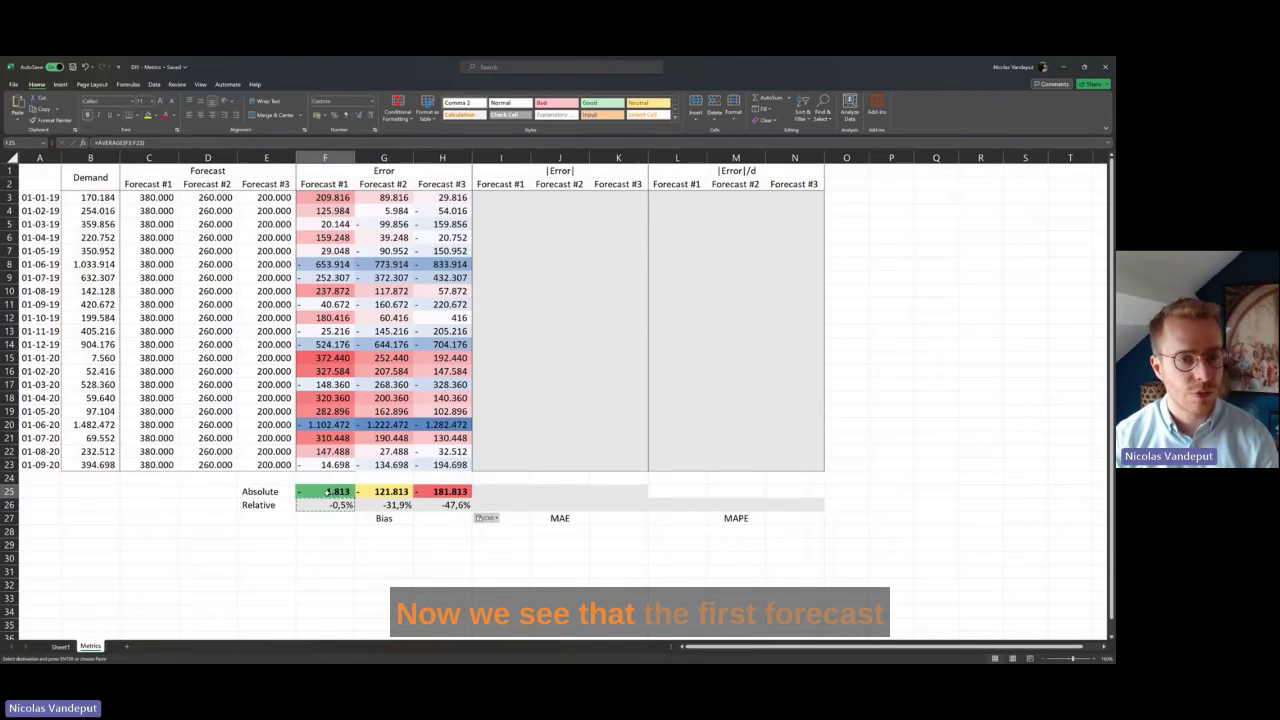
click(334, 505)
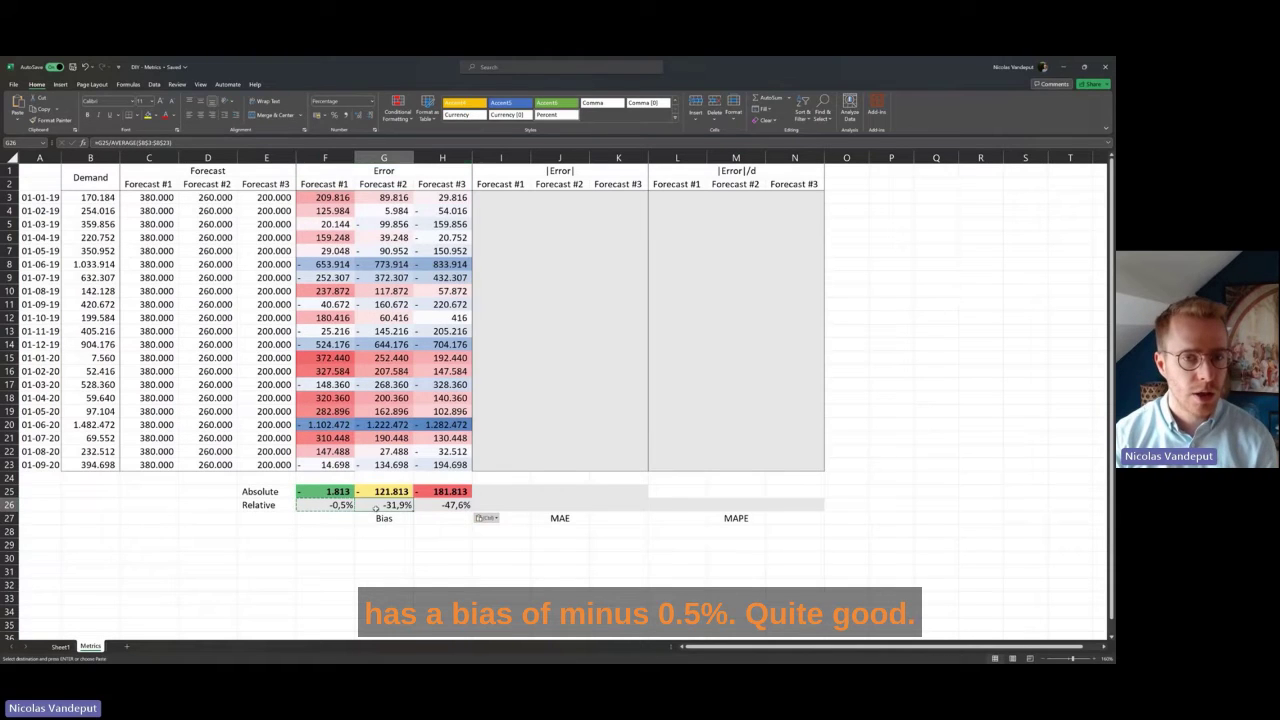
click(383, 158)
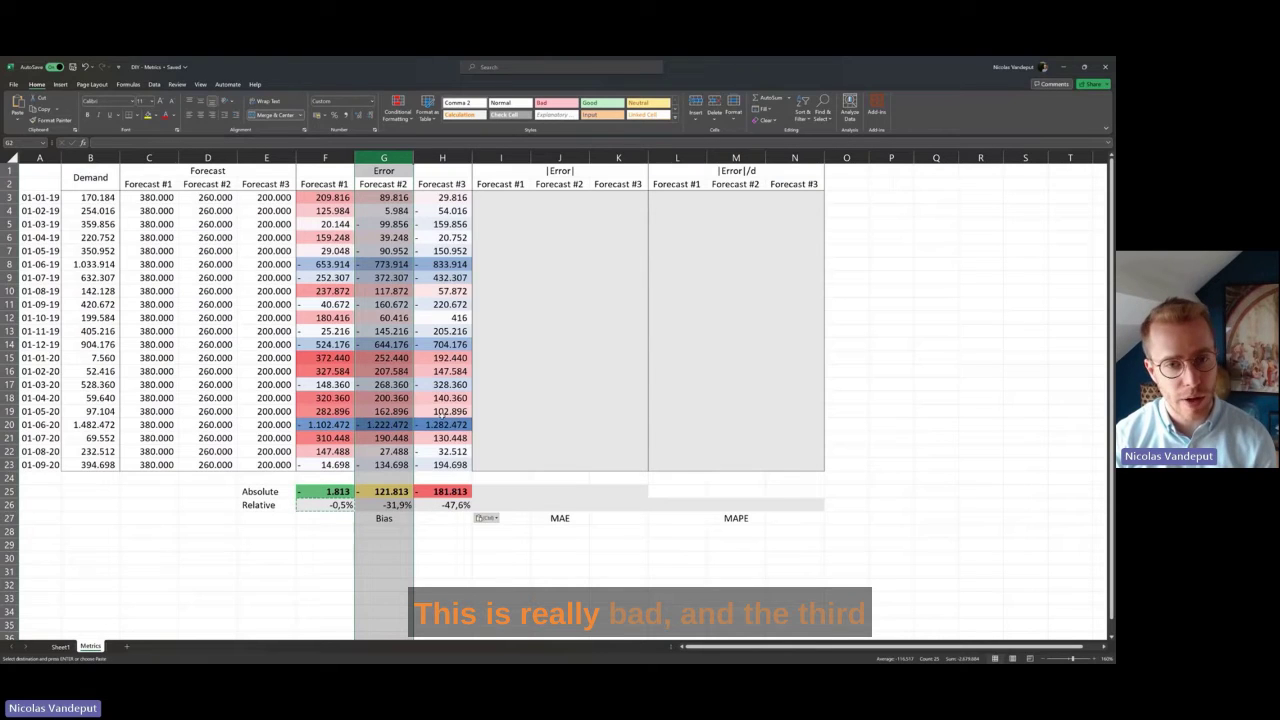
click(442, 158)
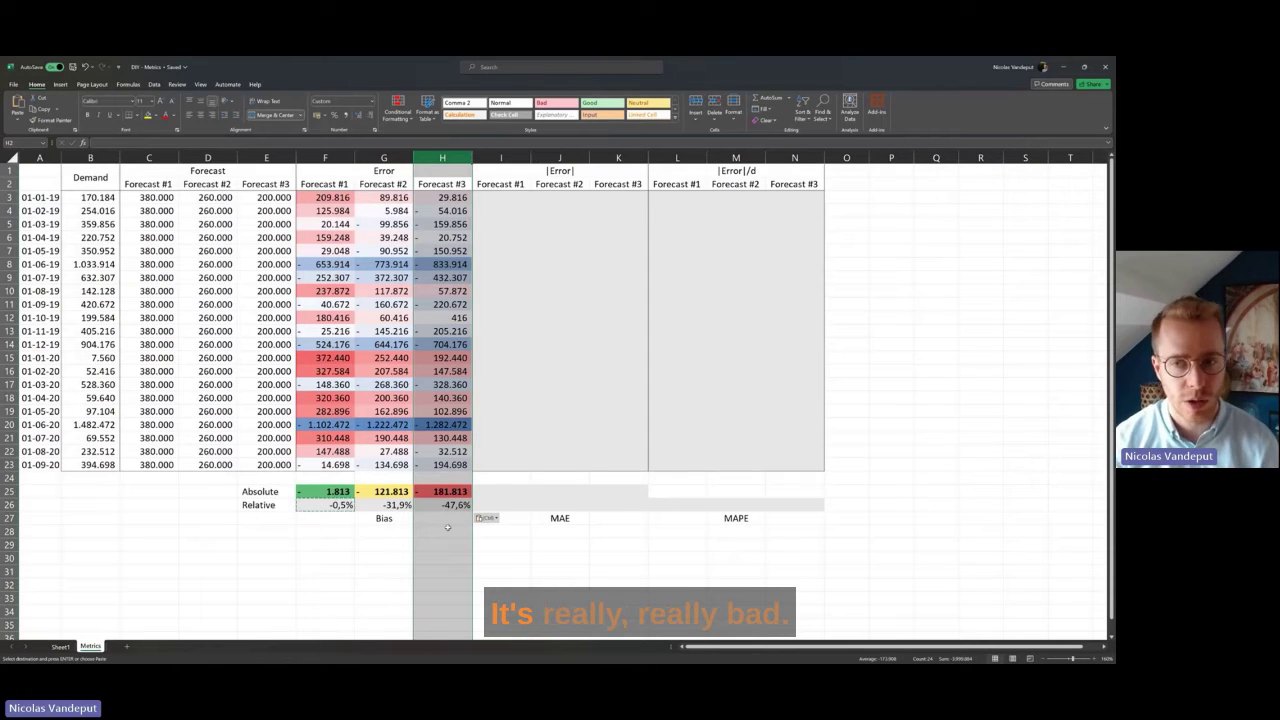
Compute the absolute error of Forecast #1 in I3 with =ABS(F3) and copy the formula across I3:K23
click(500, 197)
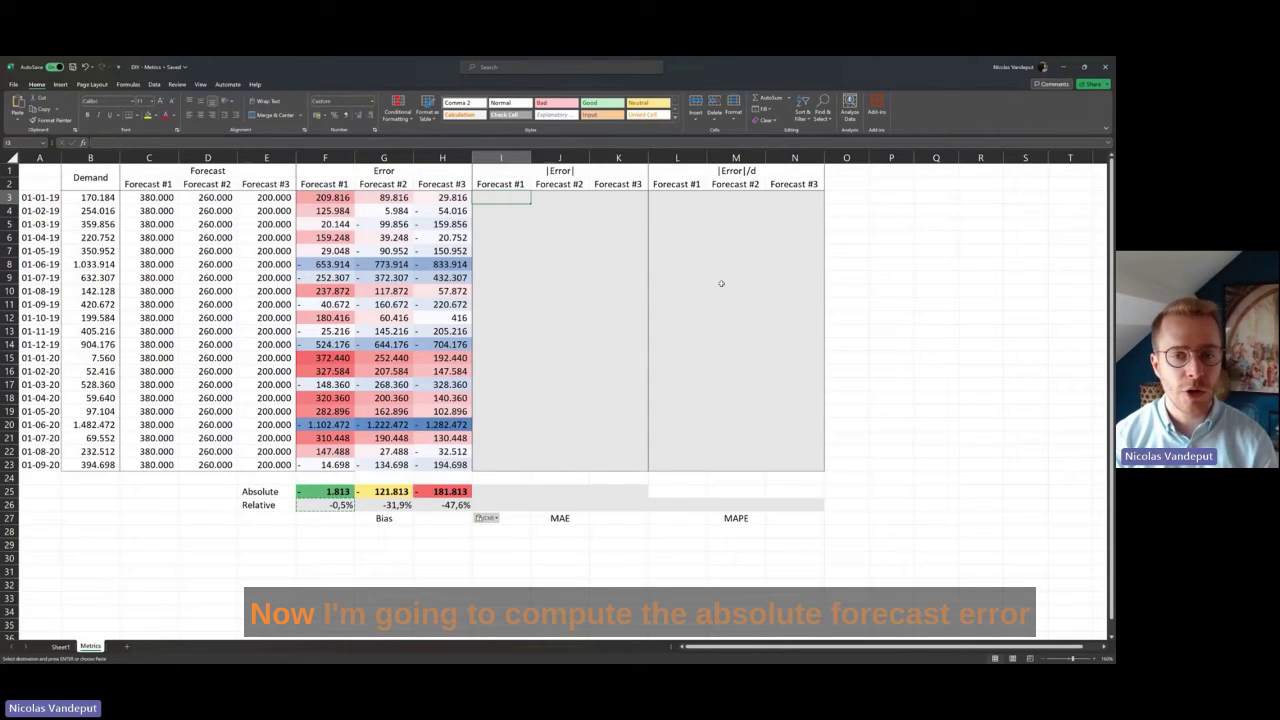
text(=avs(f3))
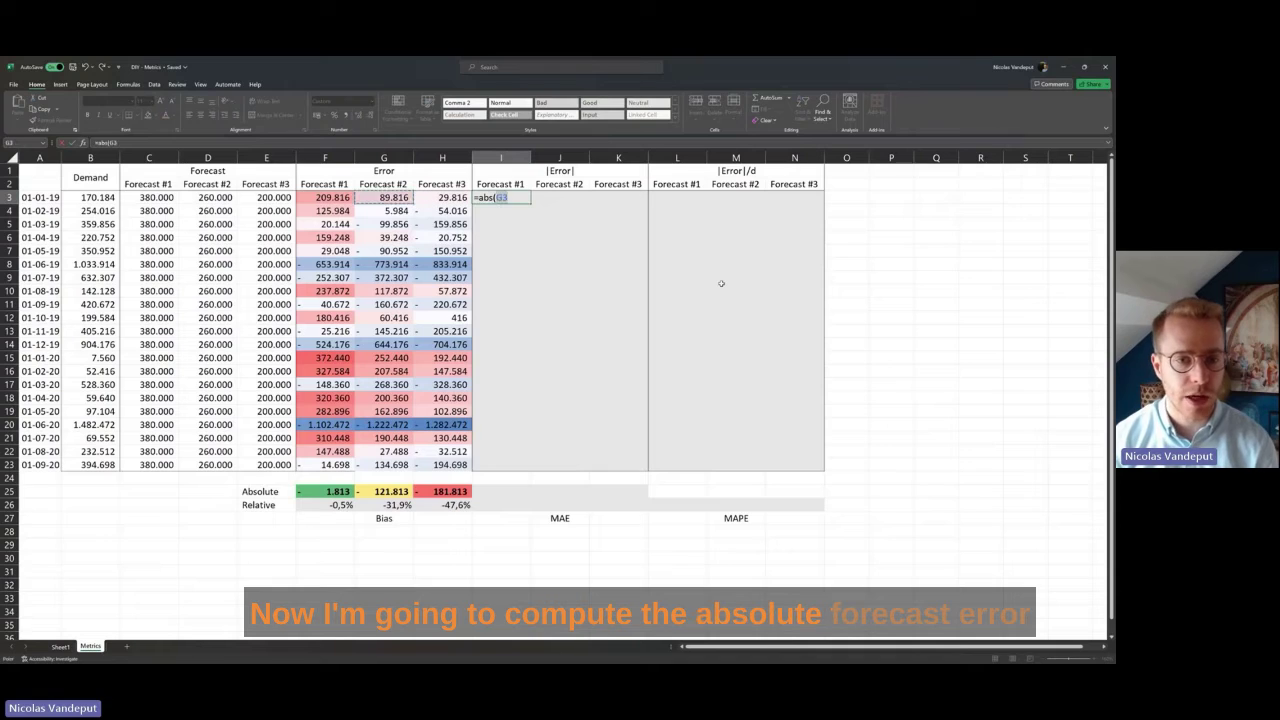
key(ctrl+Return)
key(ctrl+c)
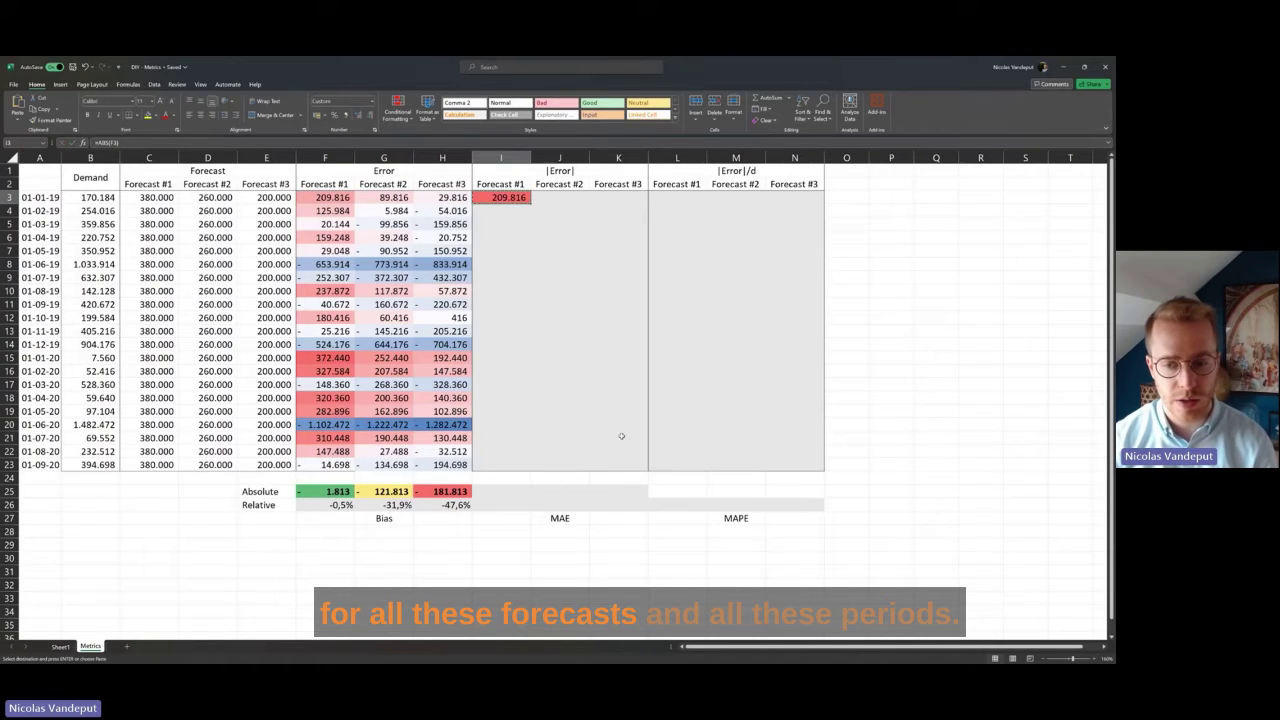
shift+click(634, 466)
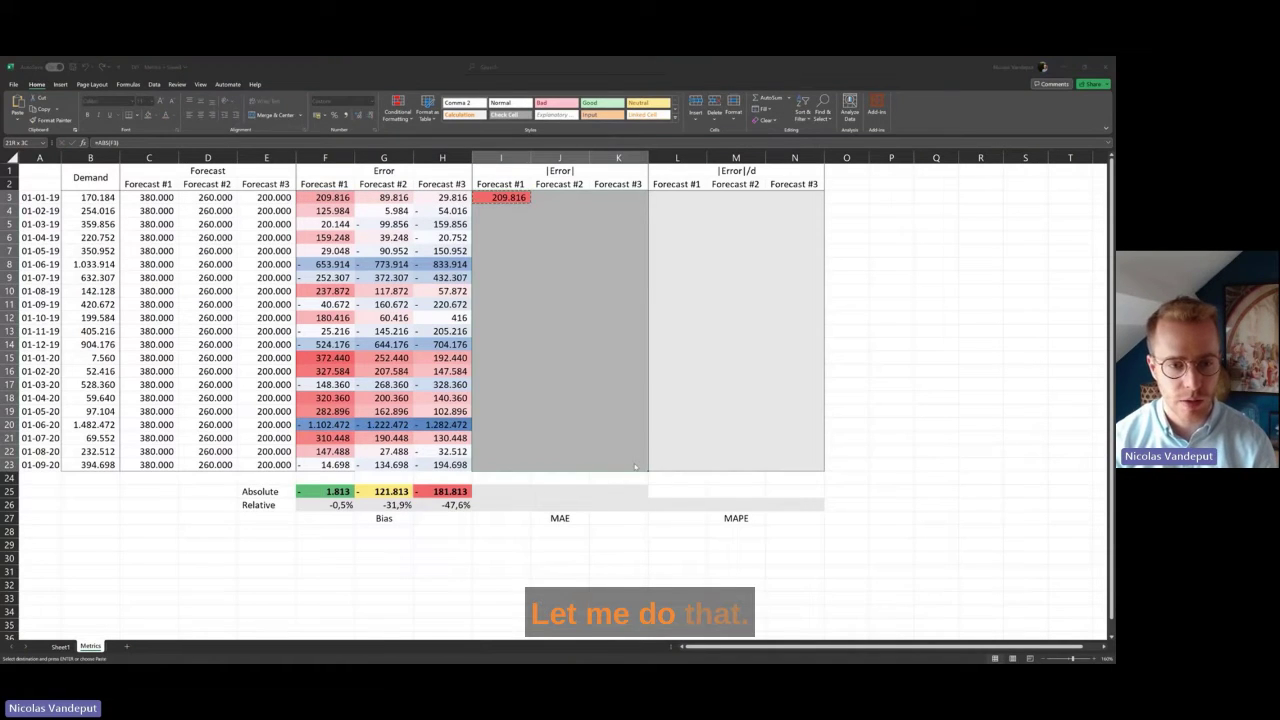
key(ctrl+v)
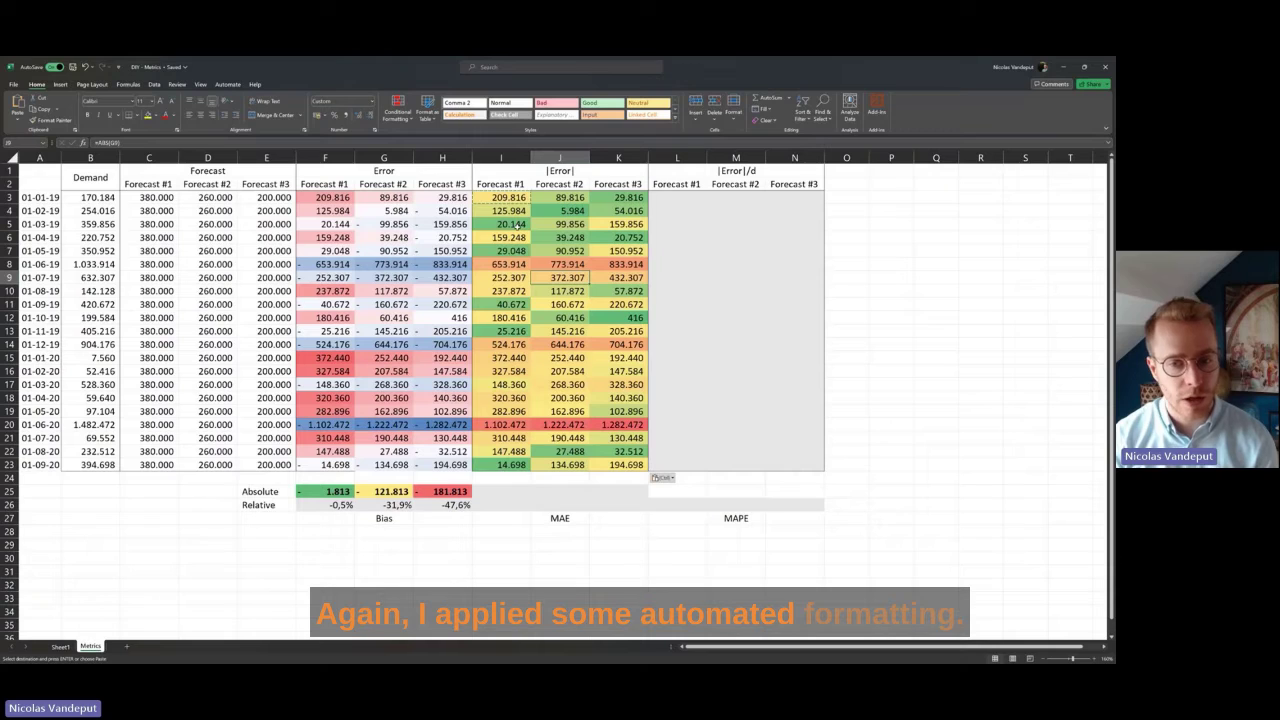
Examine the color-coded absolute errors, especially those of all three forecasts in row 20 against the demand
key(Up)
key(Up)
key(Up)
key(Up)
key(Up)
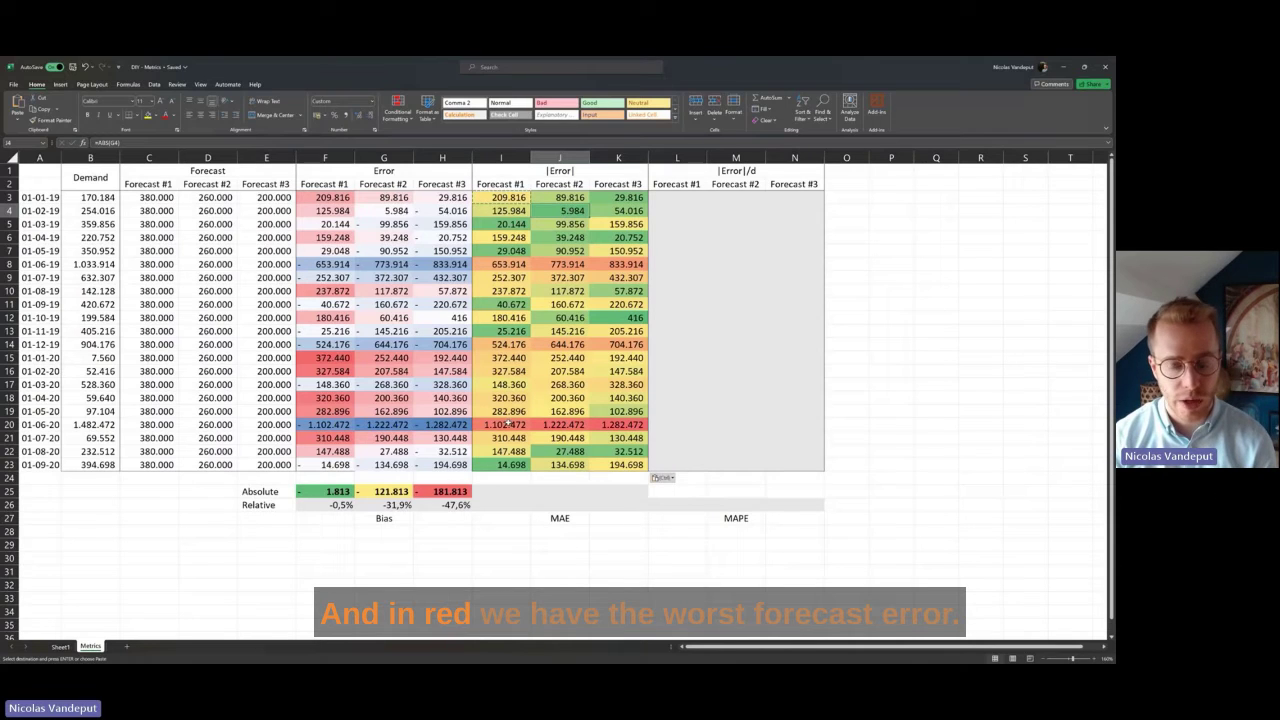
drag(509, 424, 618, 424)
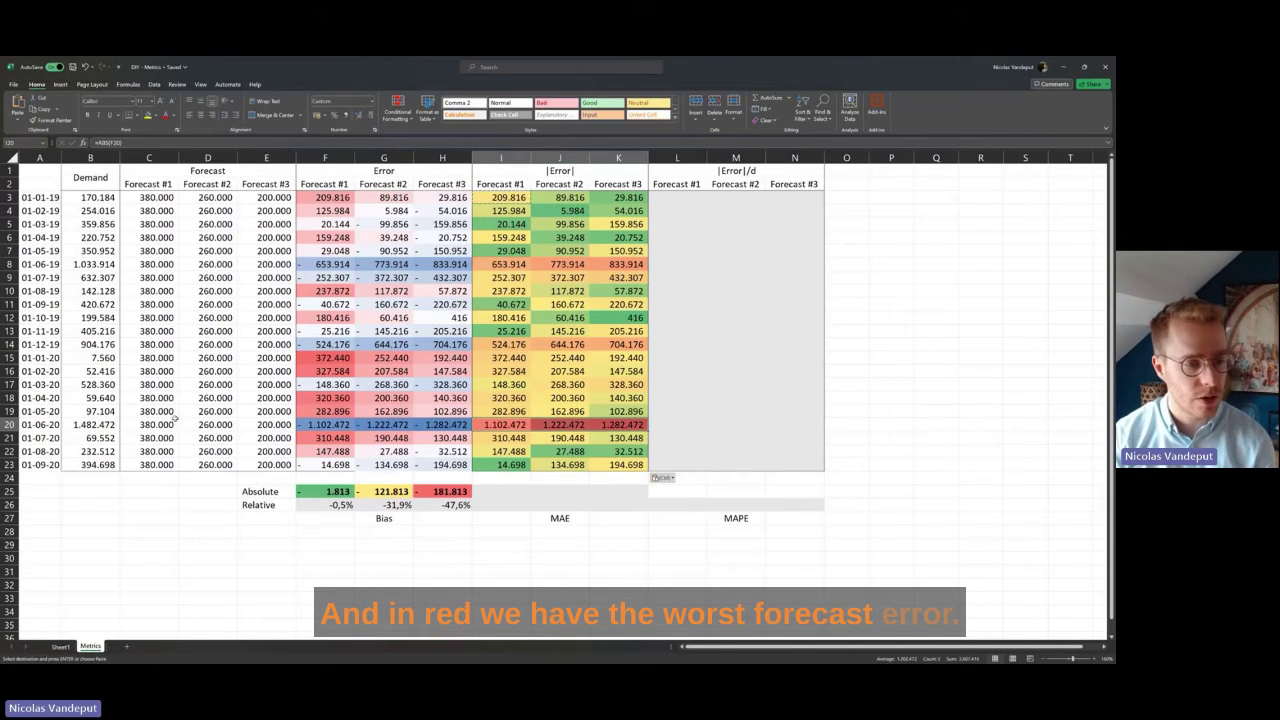
click(9, 424)
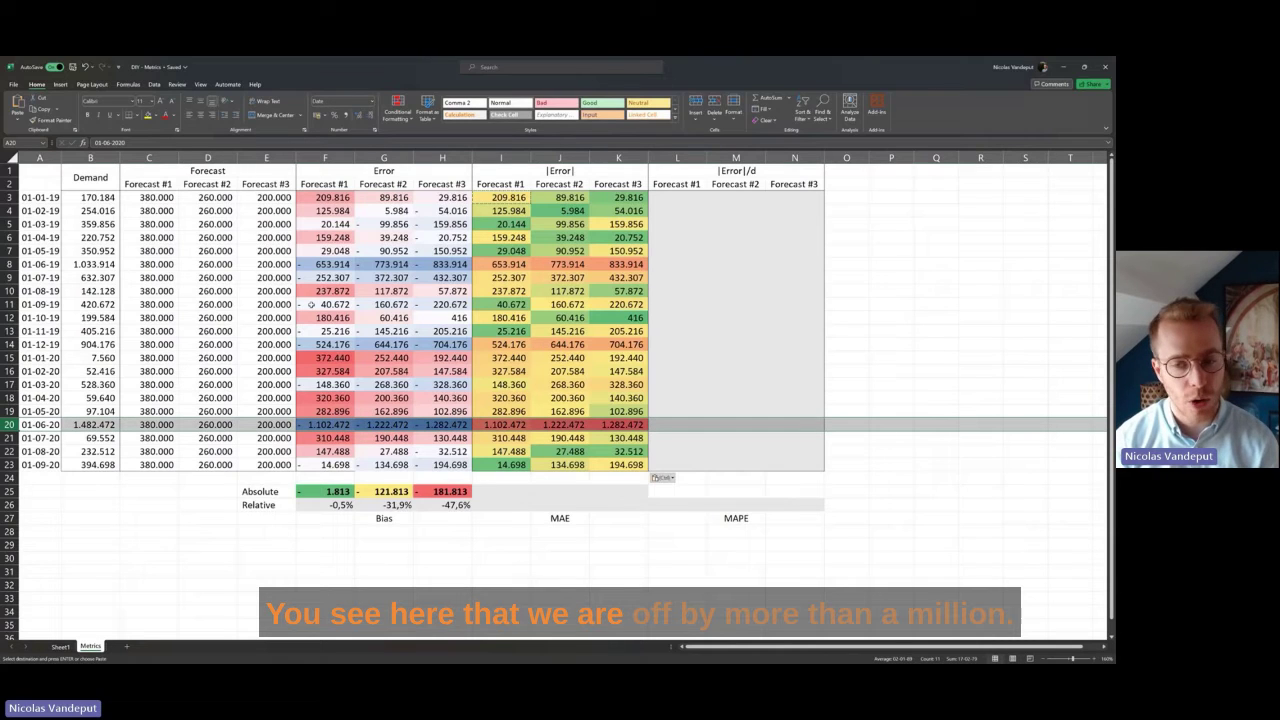
Compute the absolute MAE of Forecast #1 in I25 with =AVERAGE(I3:I23)
click(503, 491)
text(=average()
key(ctrl+Up)
key(shift+ctrl+Up)
key(shift+Right)
key(shift+Right)
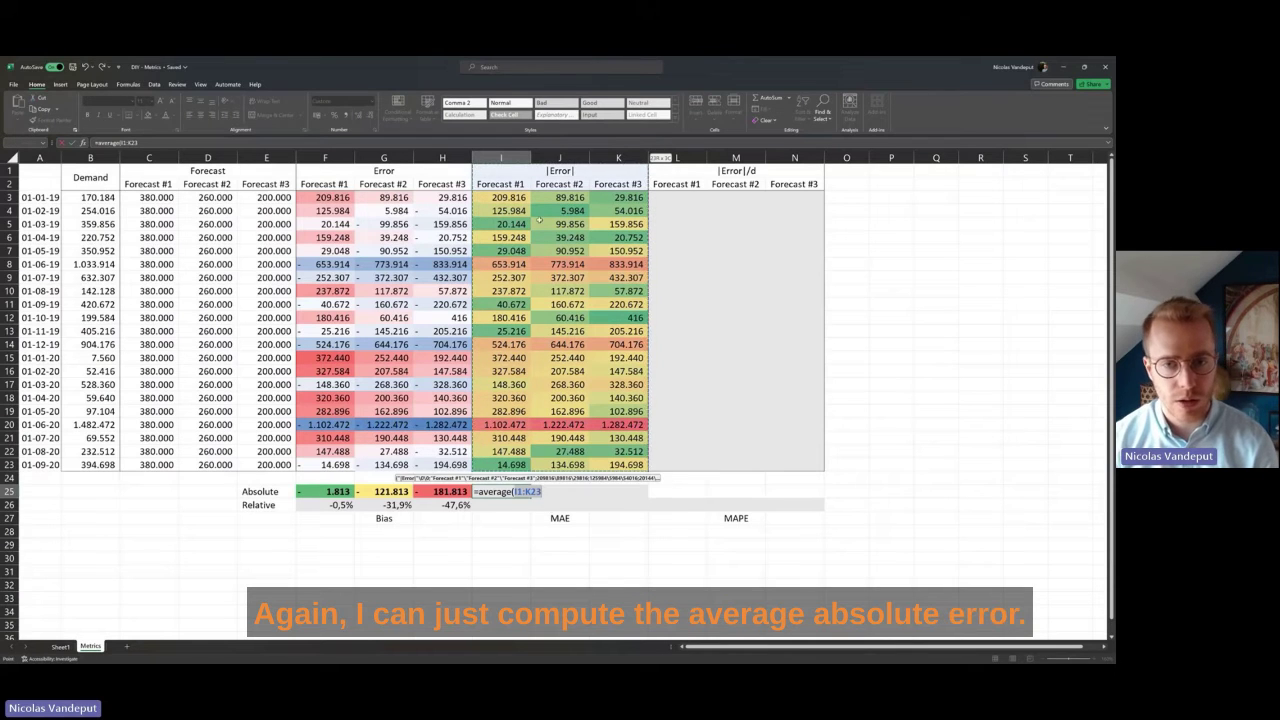
drag(503, 464, 512, 198)
text())
key(Return)
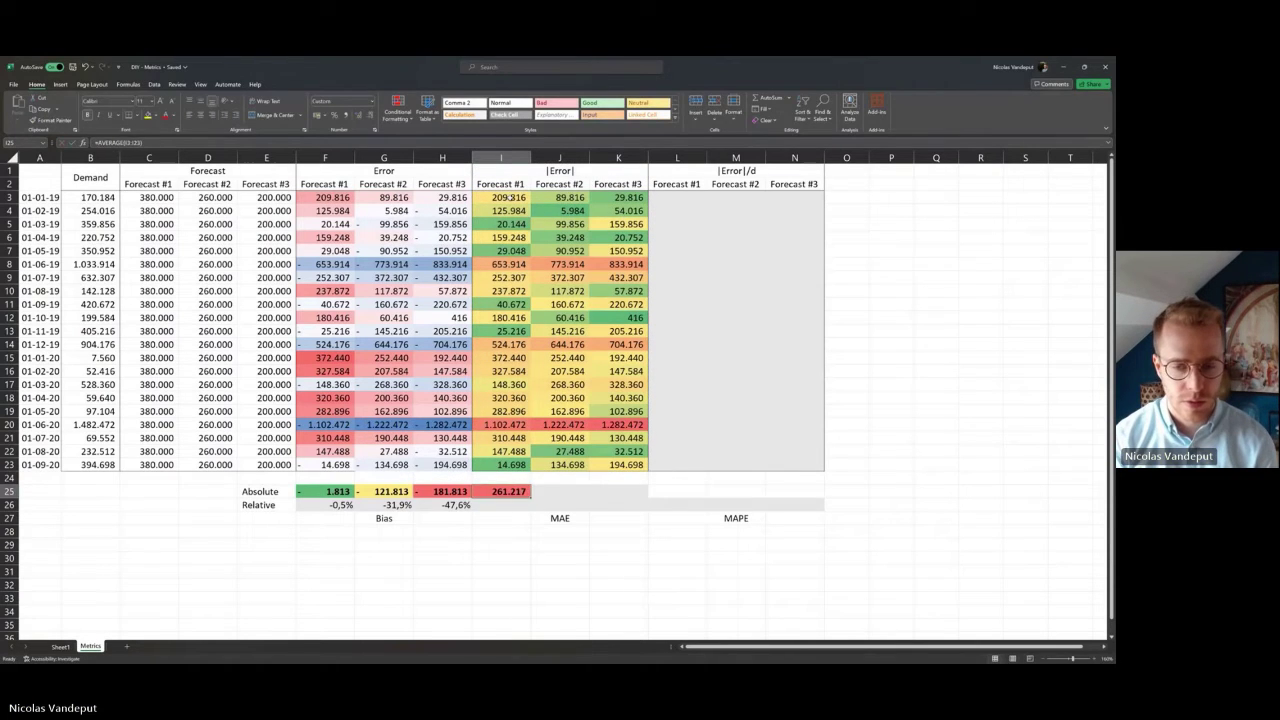
Copy the absolute MAE formula from I25 to J25:K25 for Forecast #2 and Forecast #3
key(Up)
key(ctrl+c)
key(Right)
key(shift+Right)
key(ctrl+v)
Enter the relative MAE formula for Forecast #1 in I26, dividing I25 by the average of B3:B23
key(Down)
key(Escape)
key(Left)
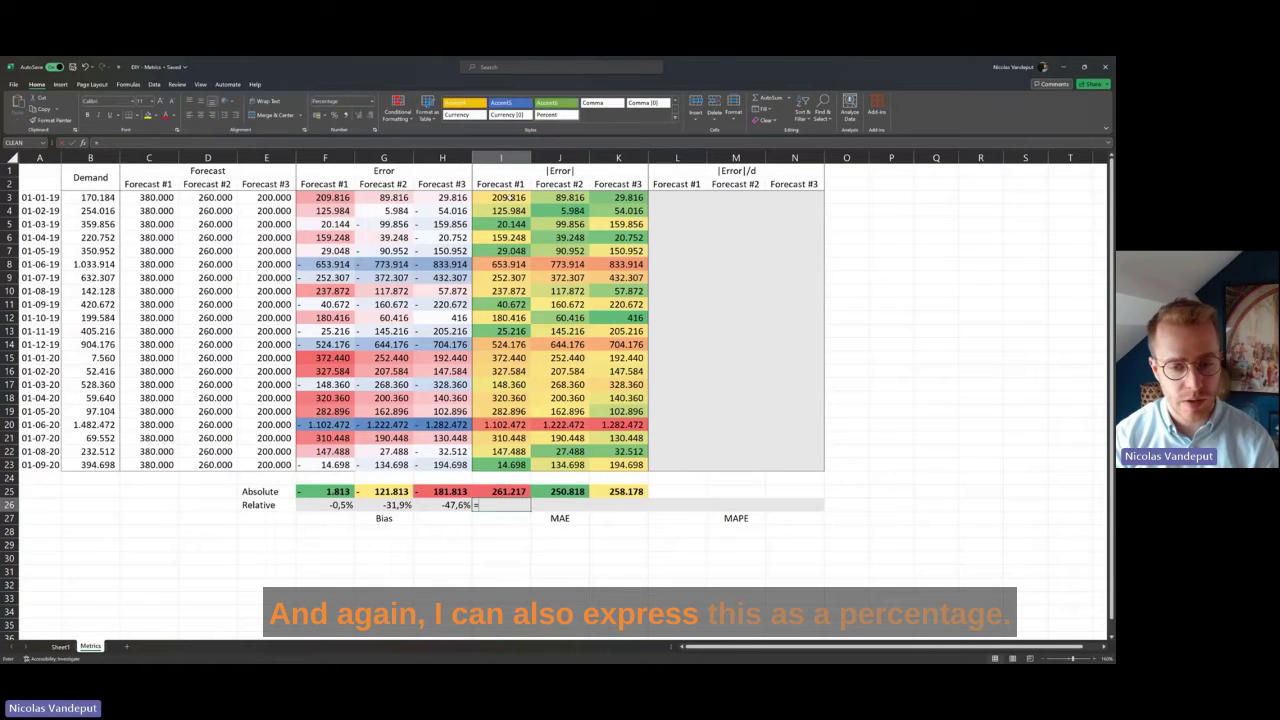
text(=)
key(Up)
text(/ave)
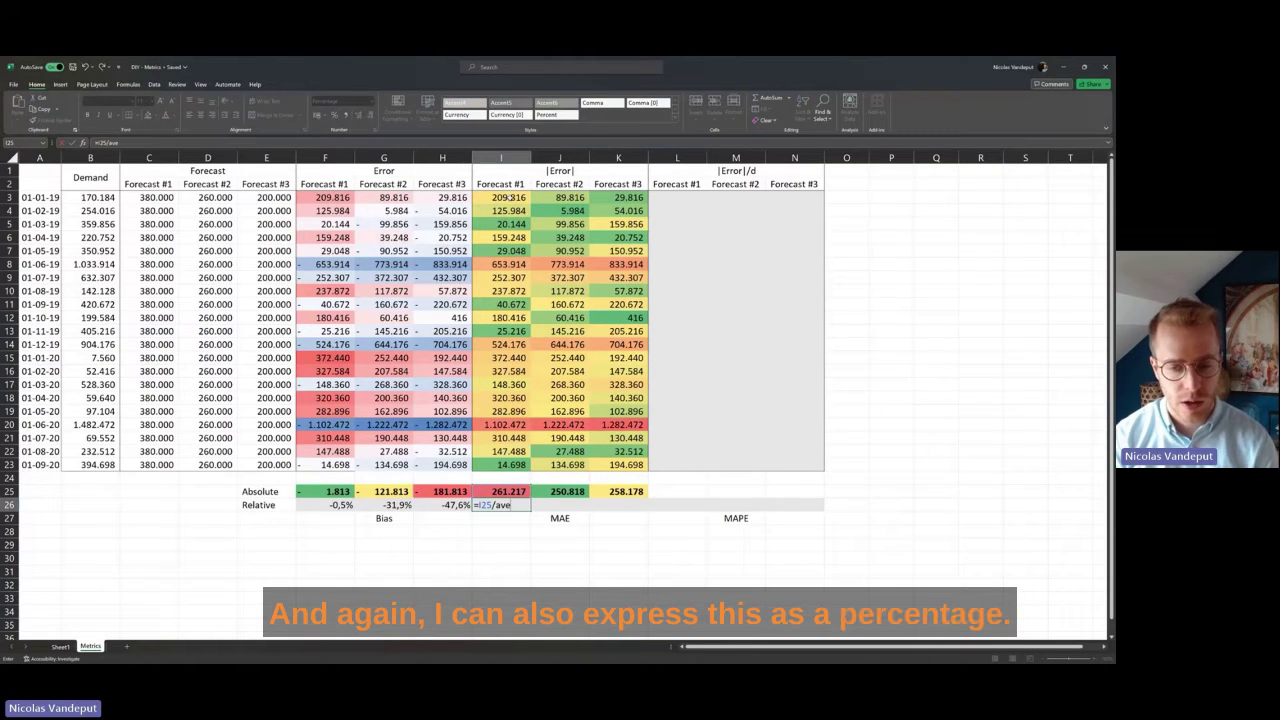
text(rage()
drag(100, 465, 100, 197)
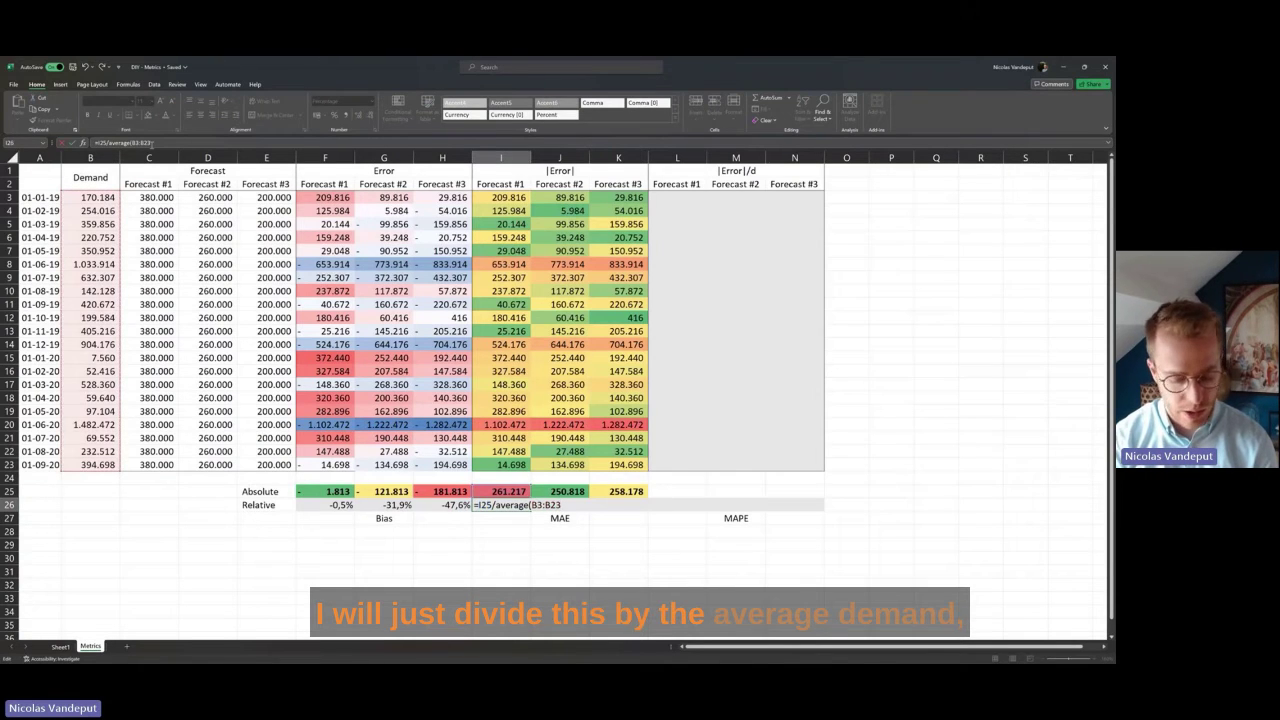
Make the demand range in the I26 formula absolute as $B$3:$B$23 and commit the formula
key(Left)
key(Left)
key(Left)
key(Left)
key(F4)
key(Right)
key(Right)
key(Right)
key(Right)
key(F4)
key(ctrl+Return)
Copy the relative MAE formula from I26 to J26 and K26
key(ctrl+c)
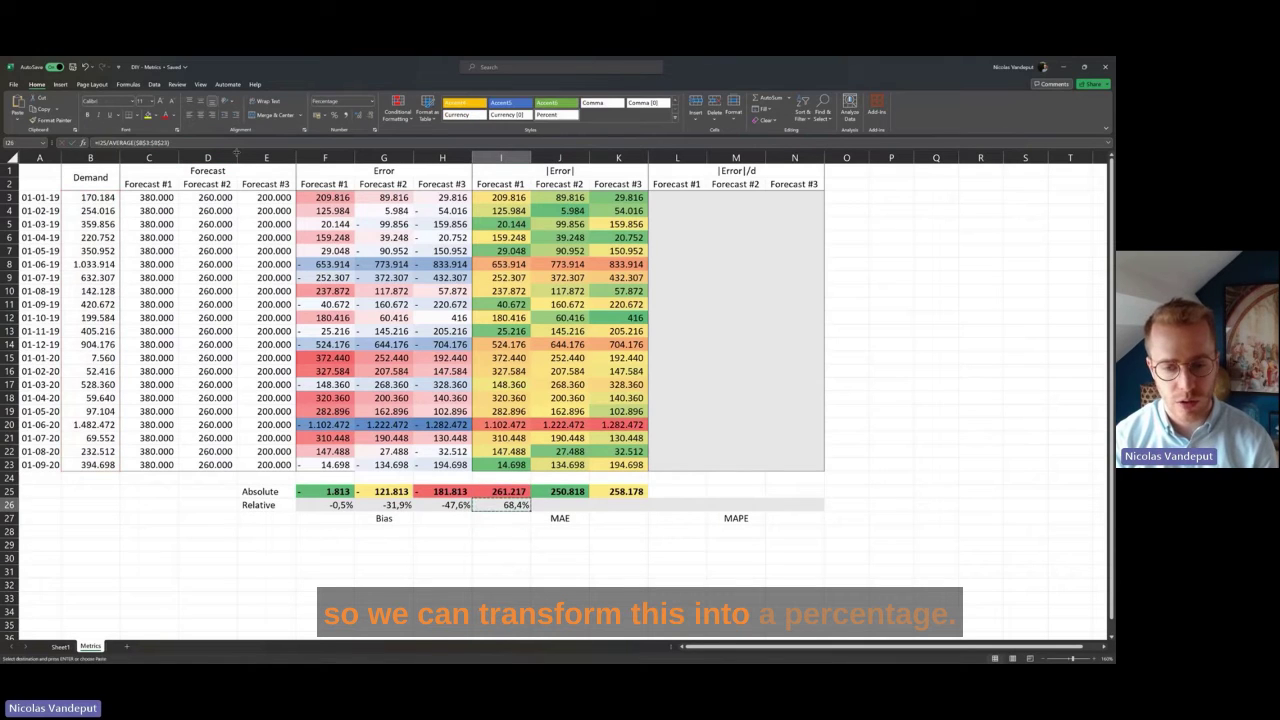
key(Right)
key(ctrl+v)
key(Right)
key(ctrl+v)
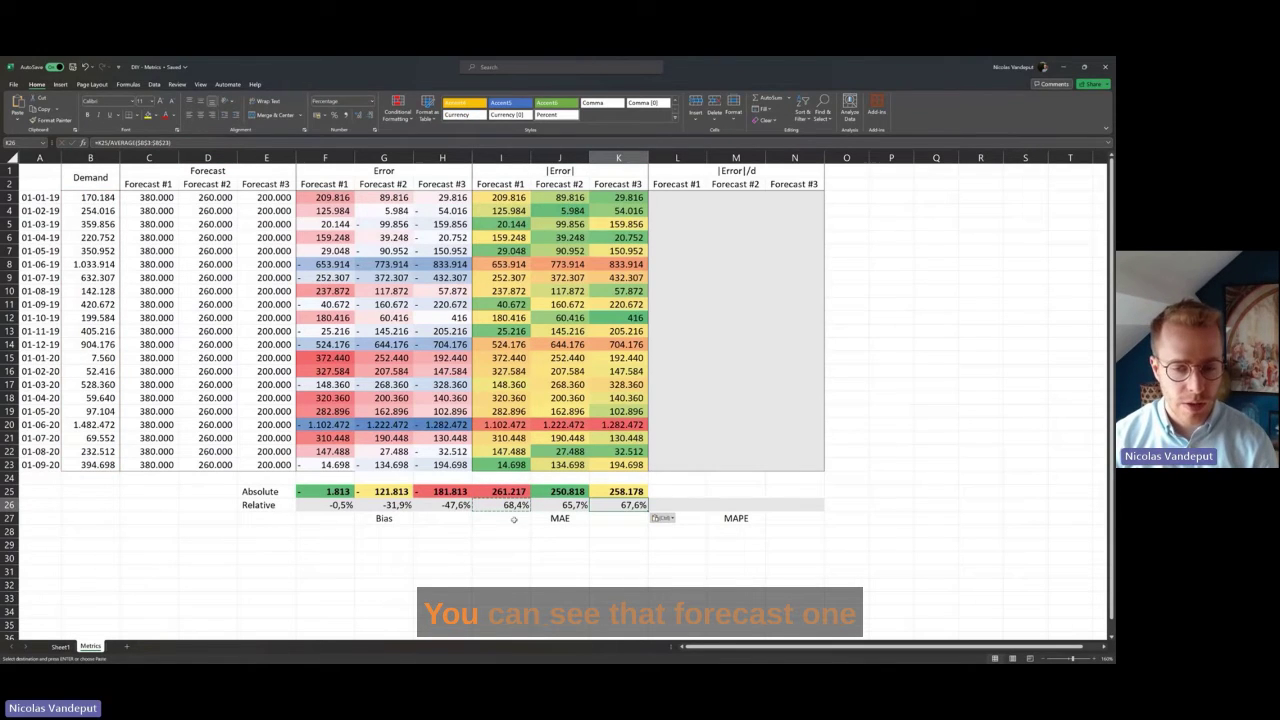
Compare the relative MAE of Forecast #1 with that of Forecast #2 in row 26
click(507, 507)
click(518, 158)
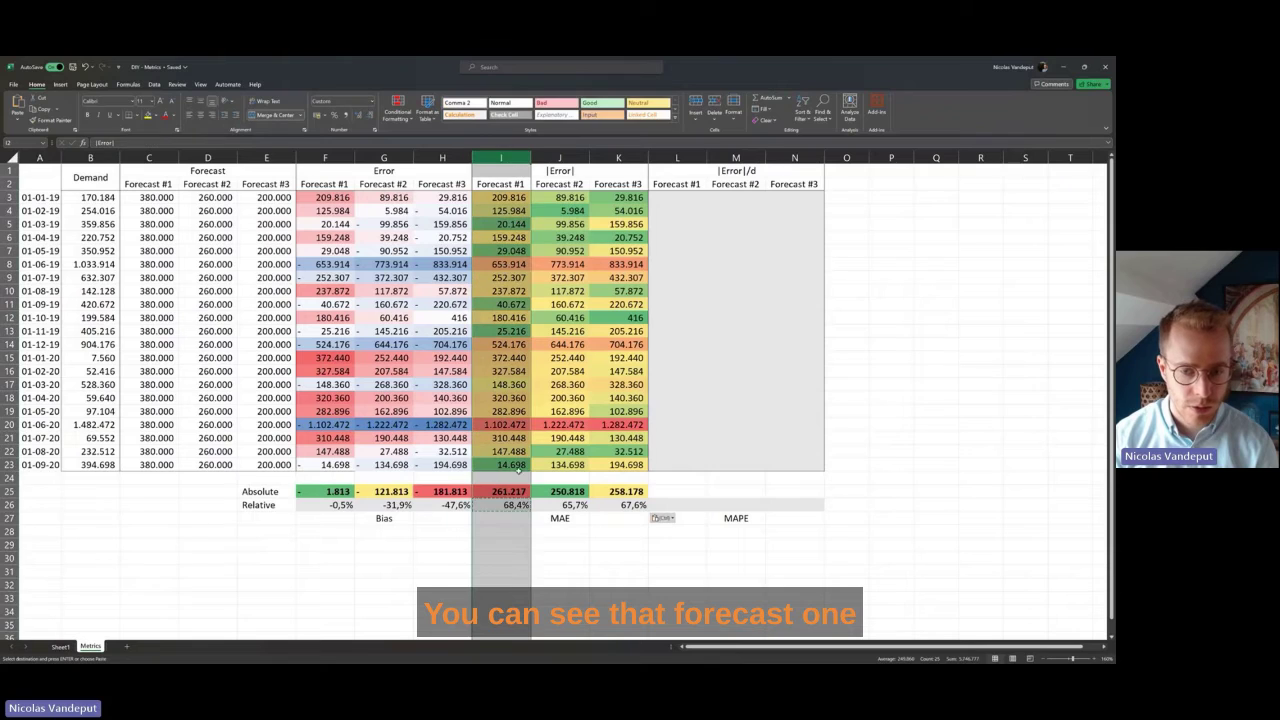
click(521, 507)
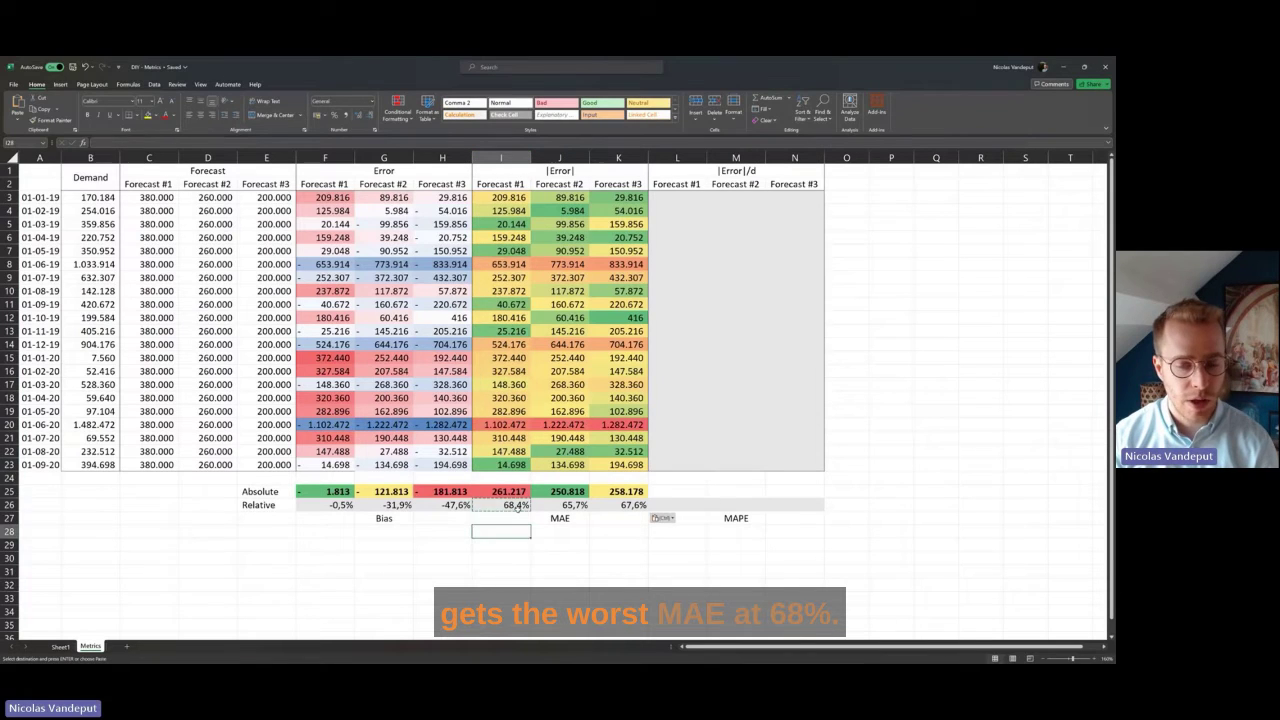
click(555, 509)
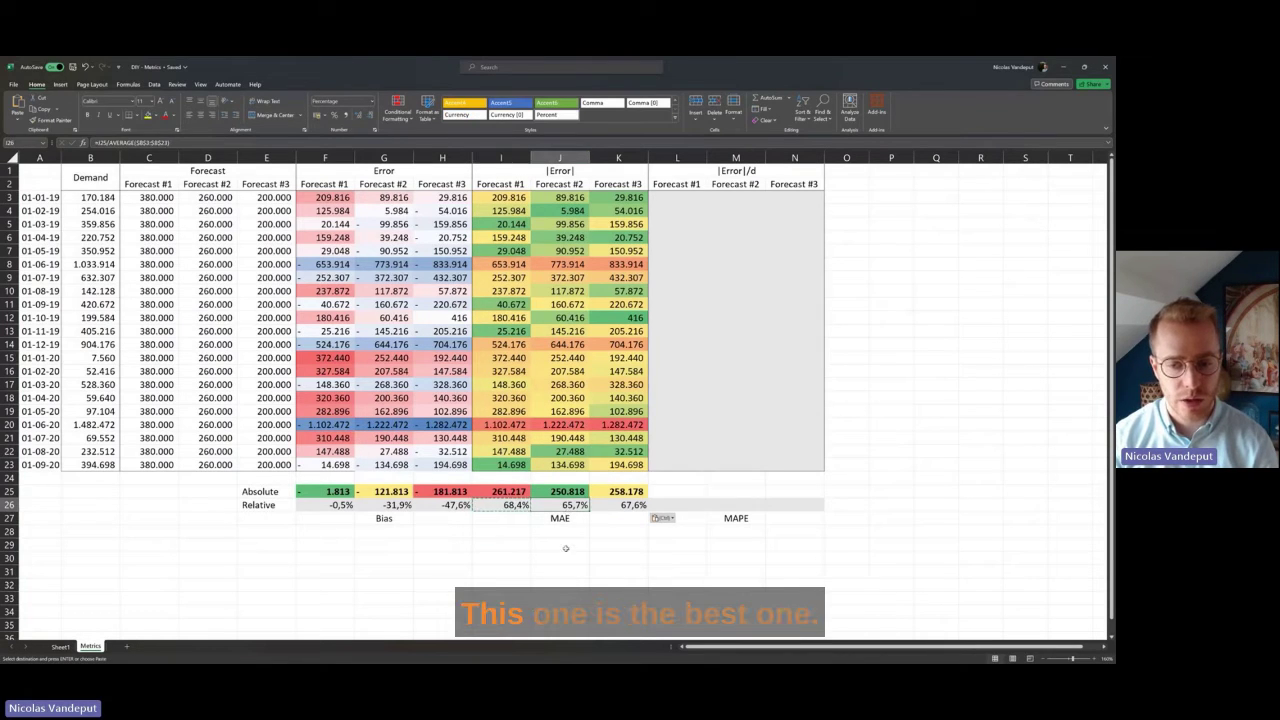
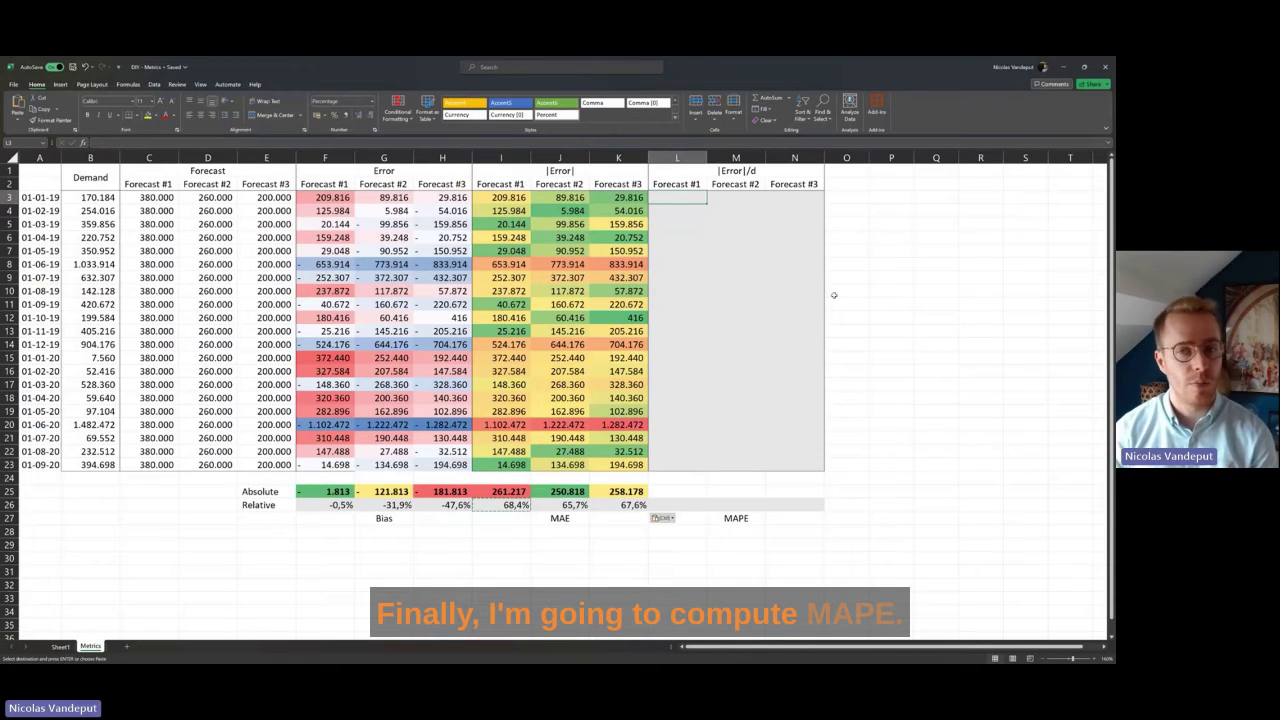
Compute the percentage absolute error of Forecast #1 in L3 with =I3/$B3 and copy the formula across L3:N23
text(=)
key(Left)
key(Left)
key(Left)
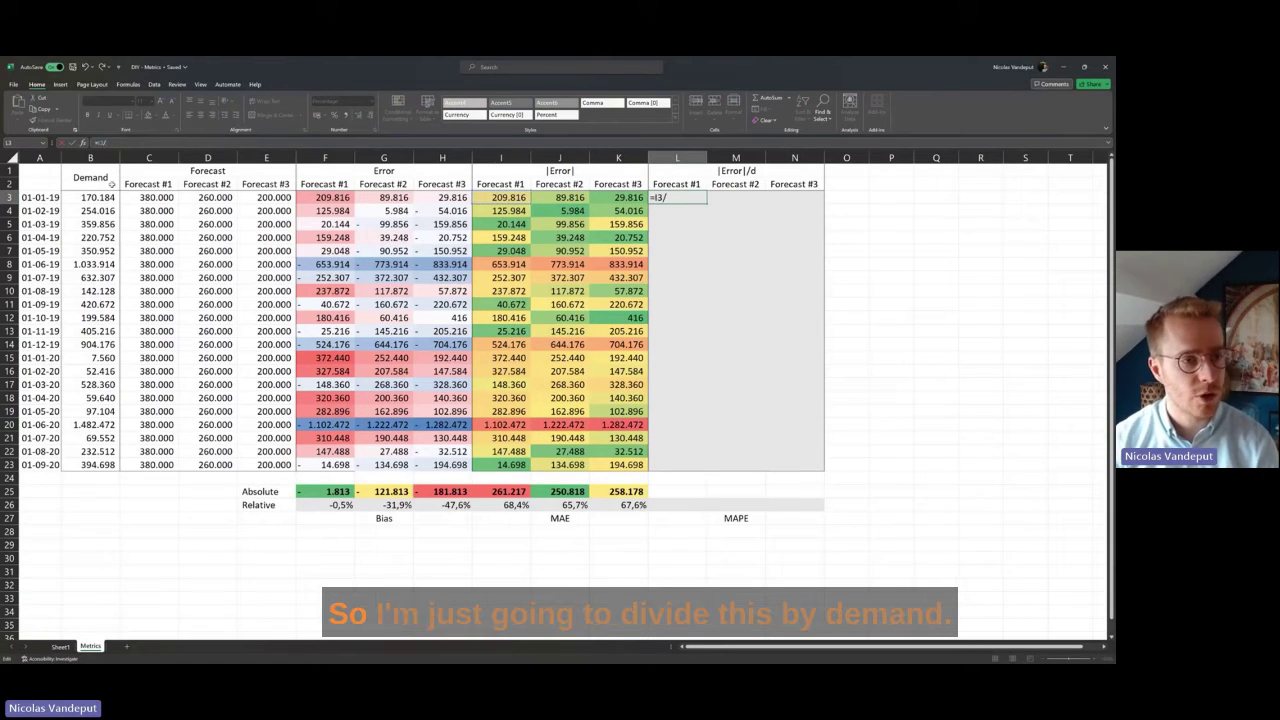
text(/B3)
key(F4)
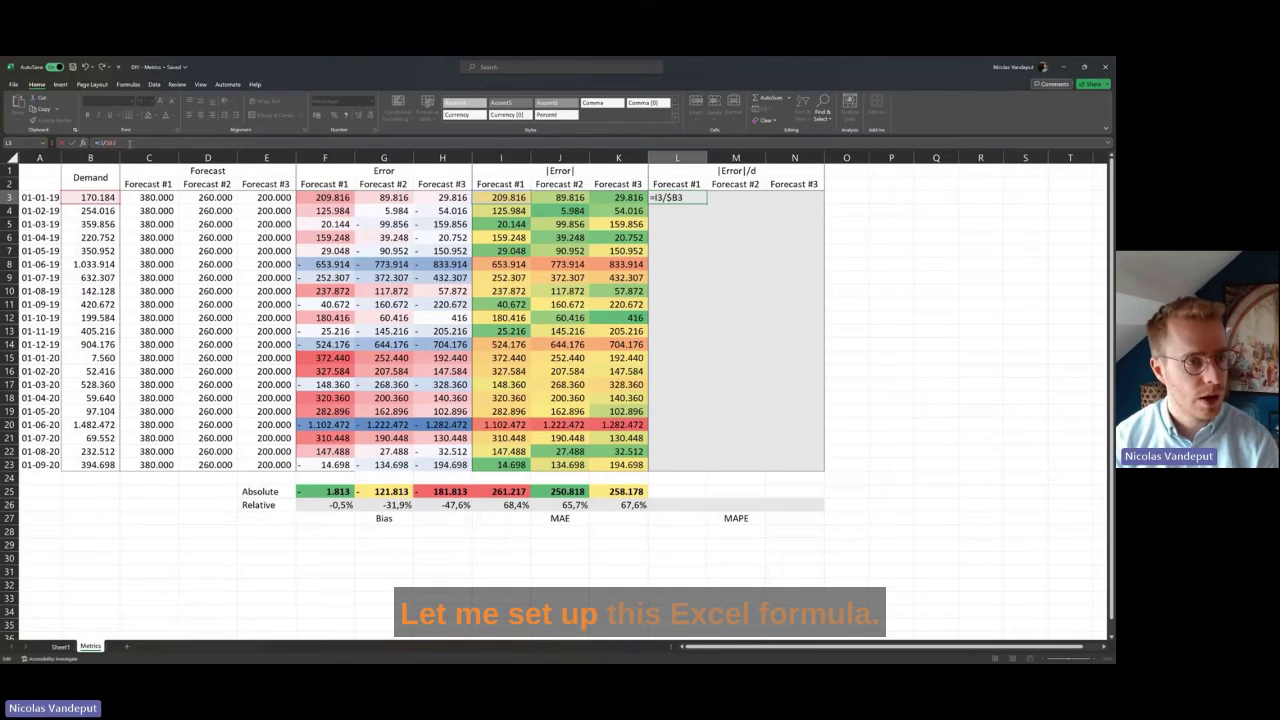
key(ctrl+Return)
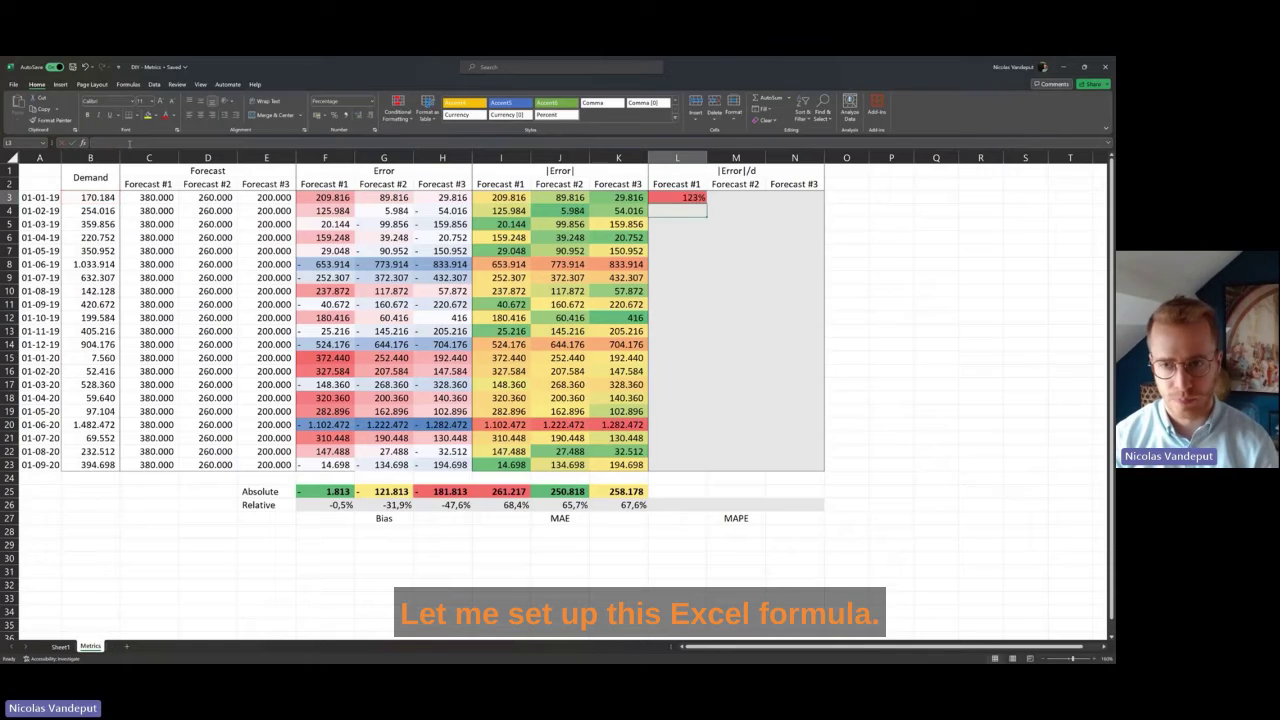
key(ctrl+c)
shift+click(797, 466)
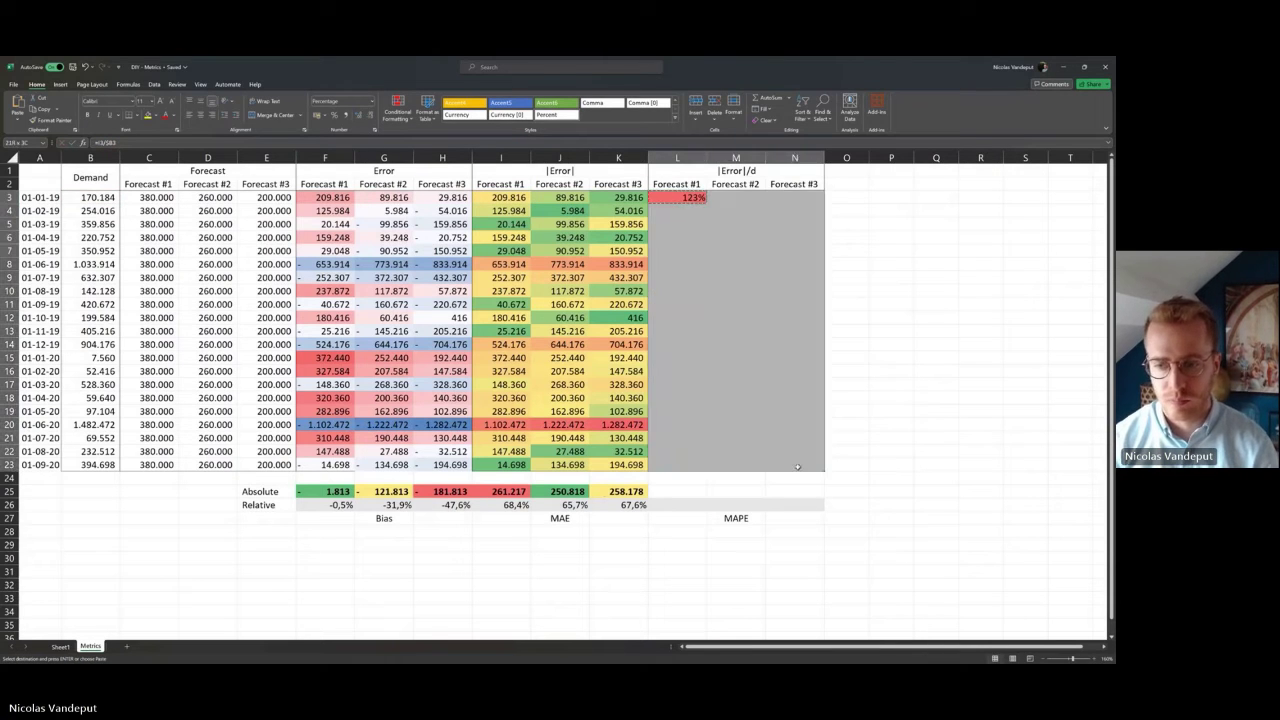
key(ctrl+v)
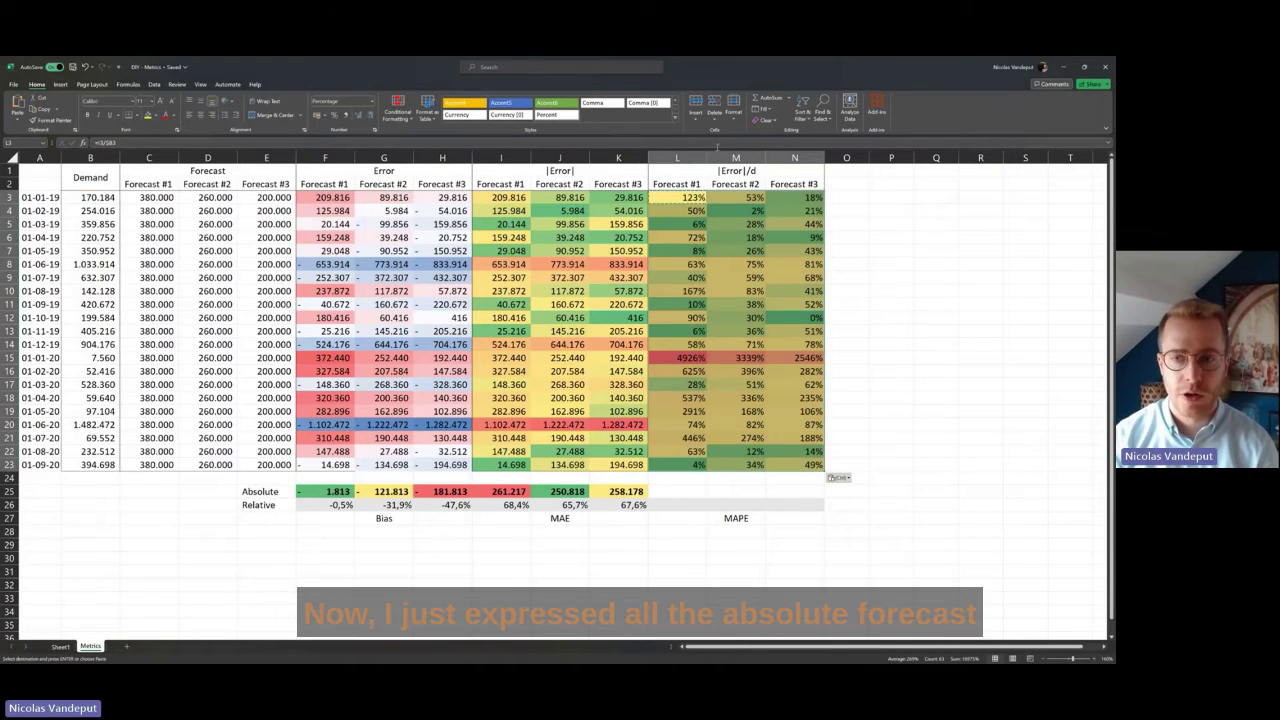
Compare the absolute errors in I3:K23 with the percentage errors in L3:N23 to find the best and worst periods
click(757, 465)
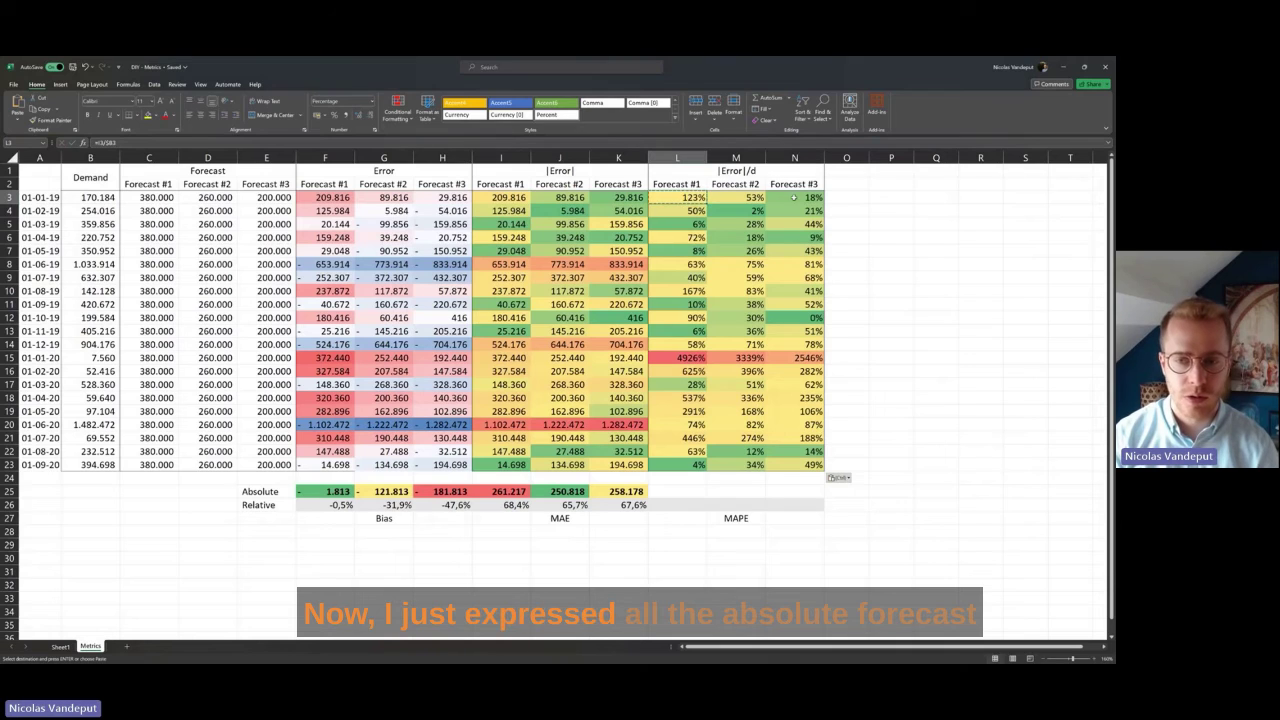
mouse_move(500, 197)
mouse_down()
mouse_move(560, 290)
mouse_move(618, 465)
mouse_up()
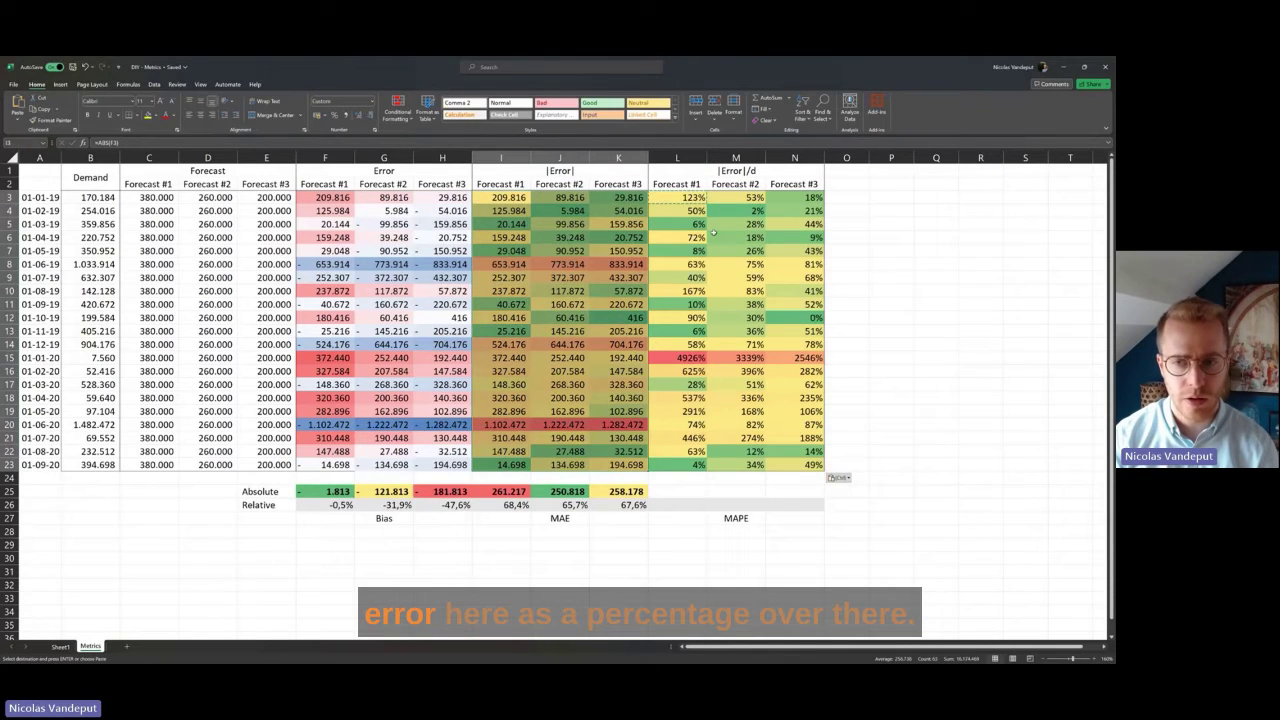
drag(690, 197, 795, 465)
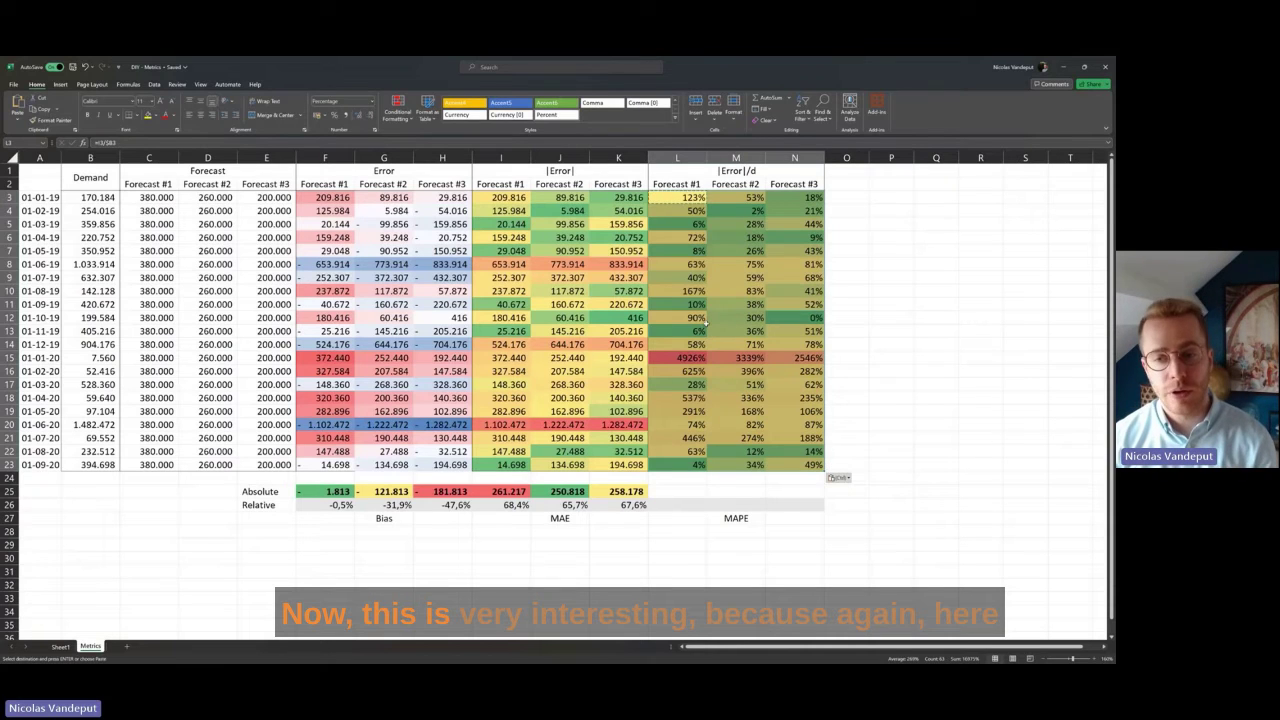
drag(677, 197, 795, 465)
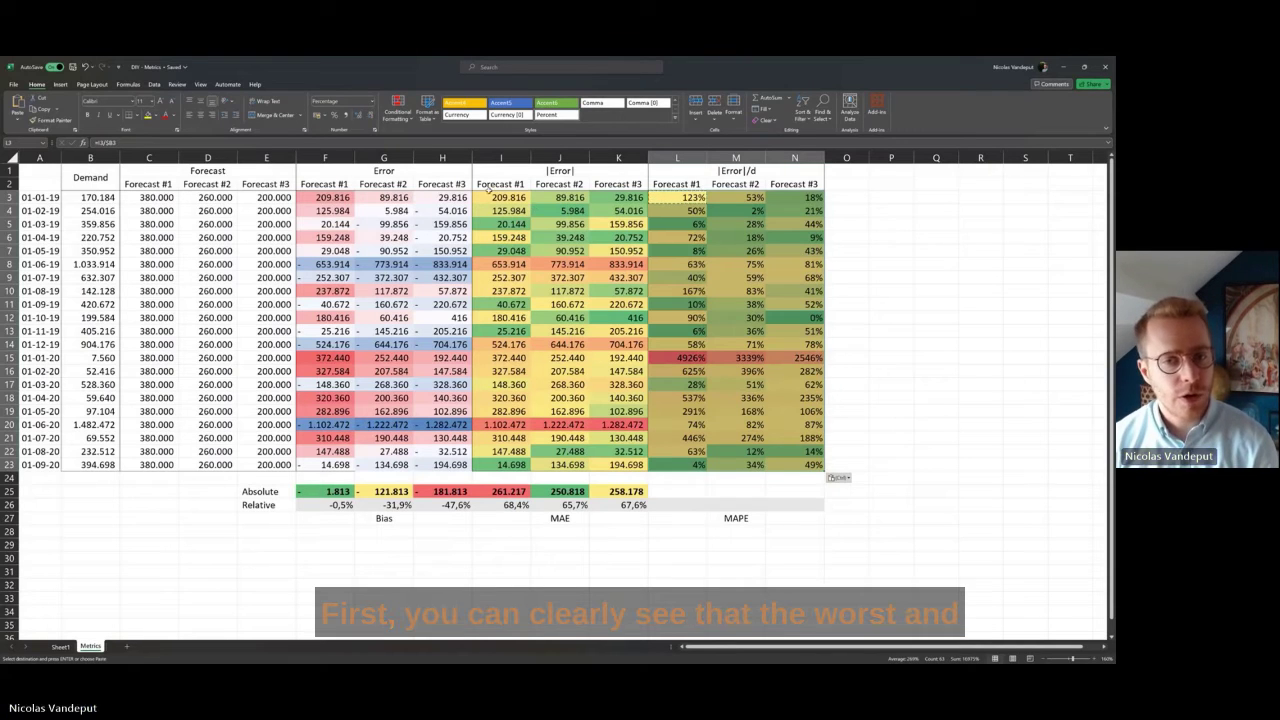
drag(500, 197, 618, 465)
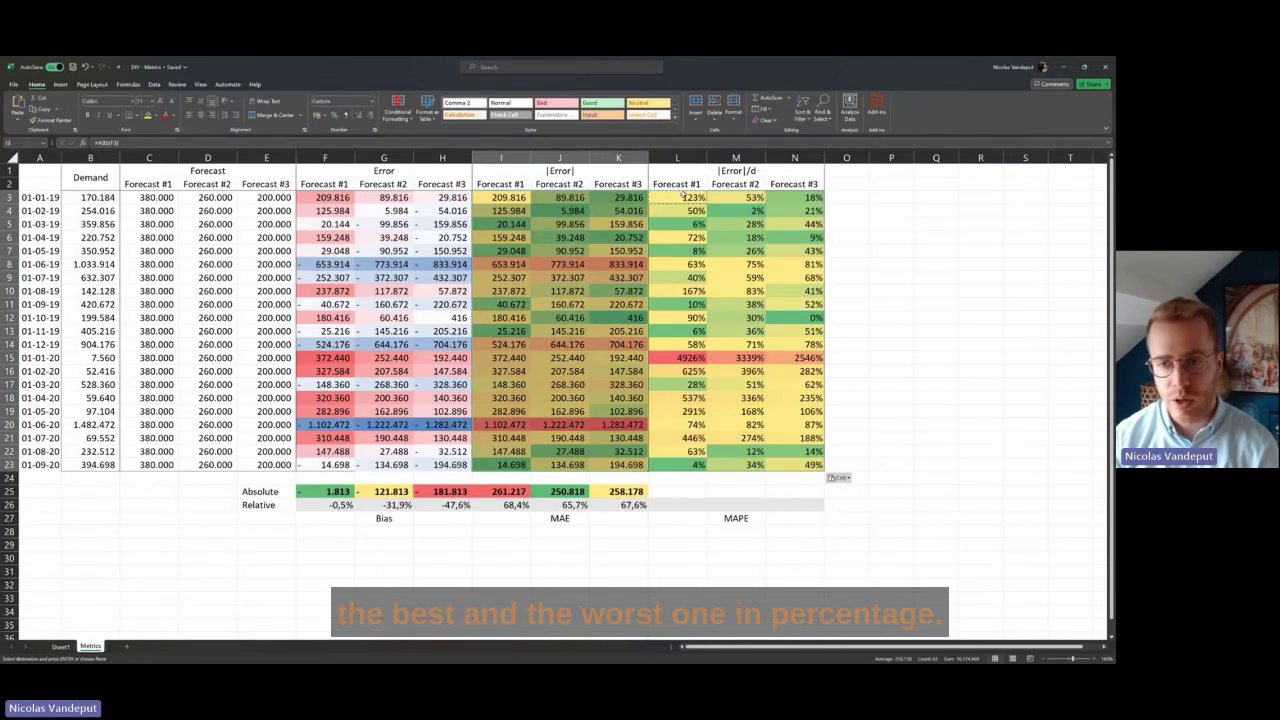
drag(676, 197, 816, 442)
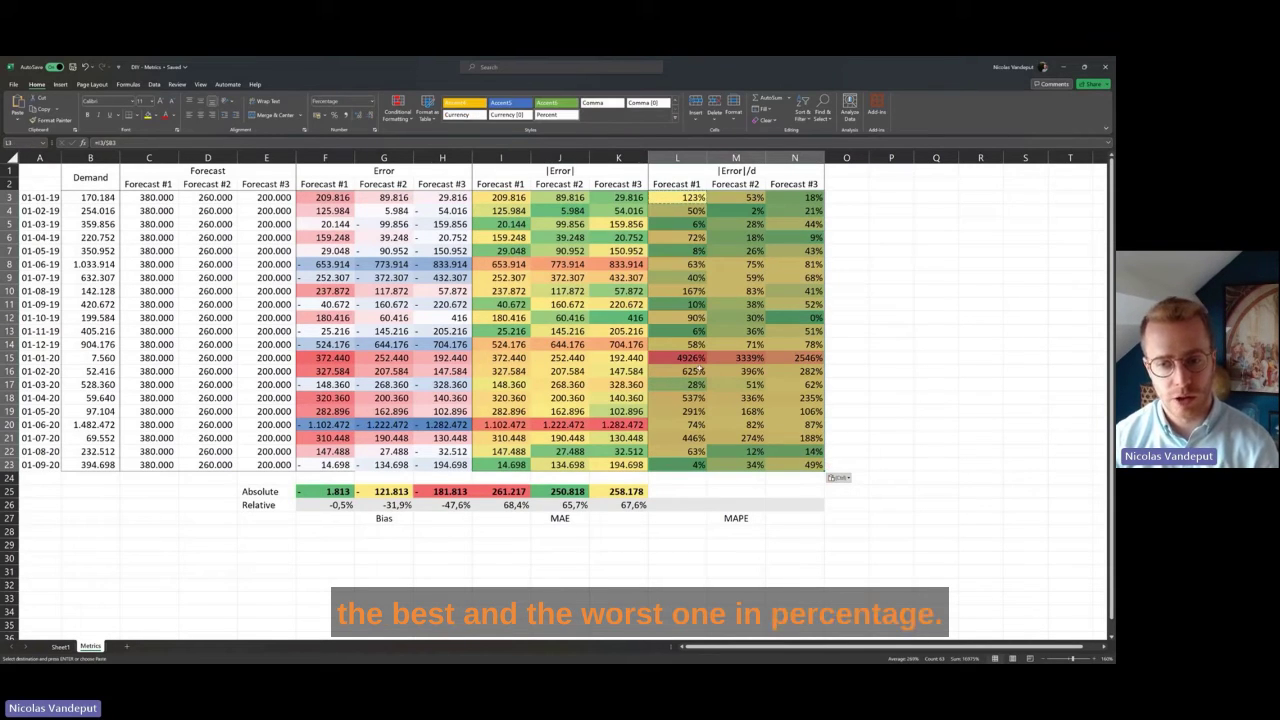
Examine the January 2020 demand, Forecast #1, absolute error and percentage error in row 15 to trace the largest percentage error
click(697, 358)
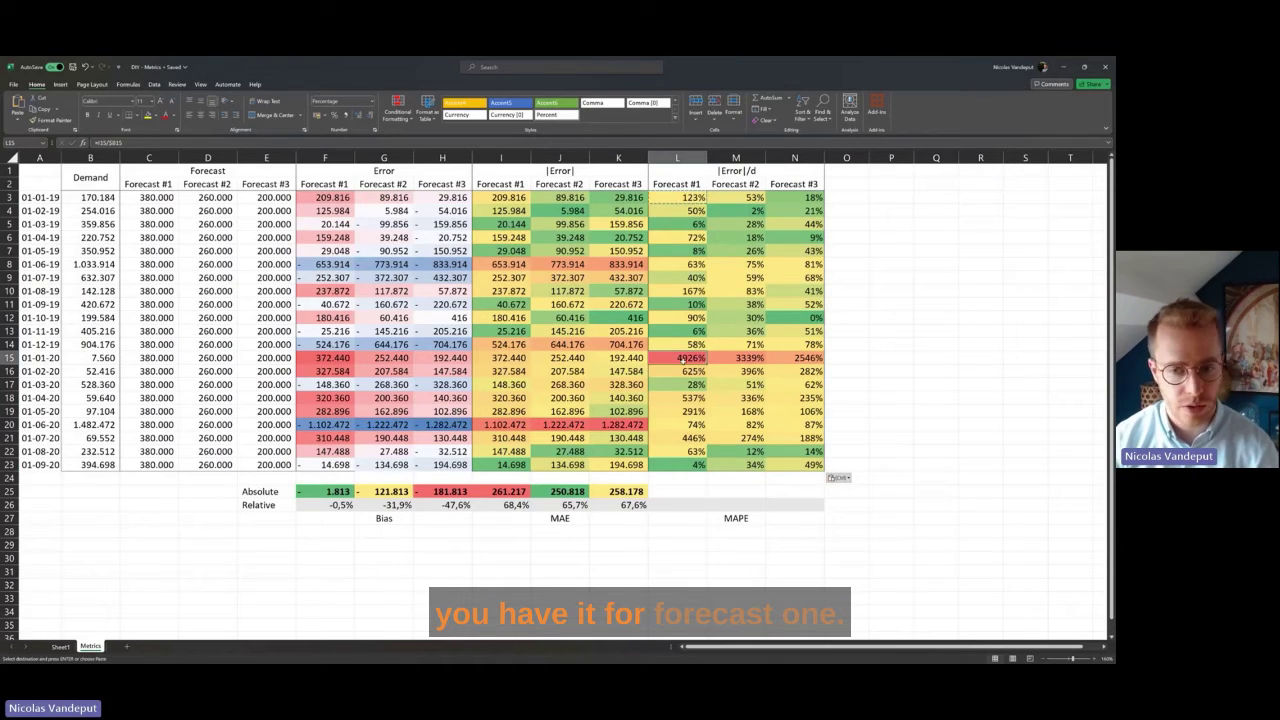
click(55, 358)
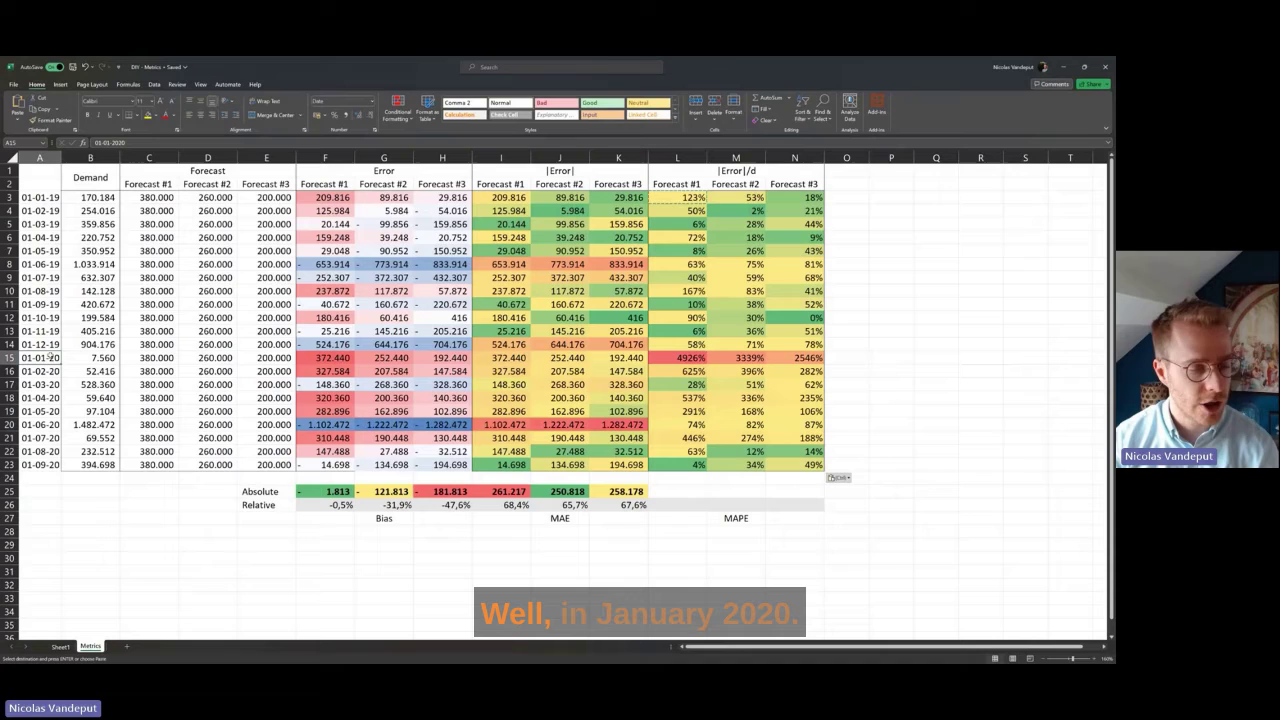
click(116, 359)
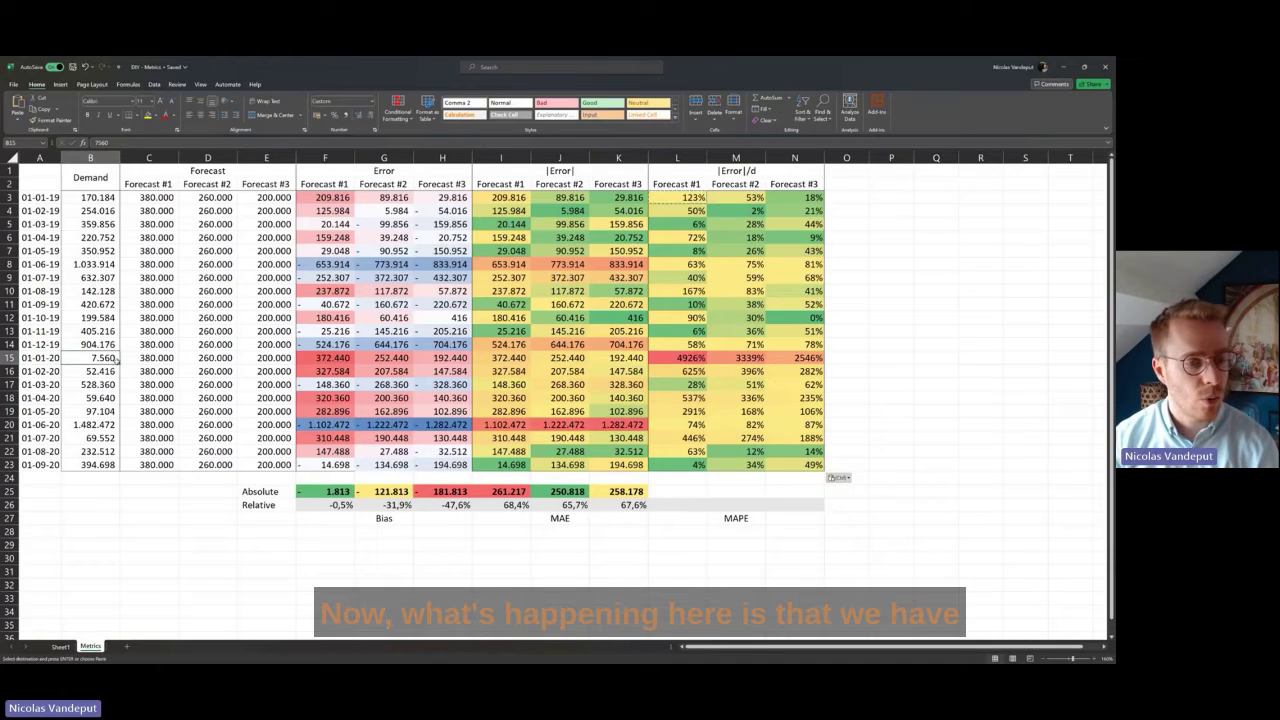
click(150, 360)
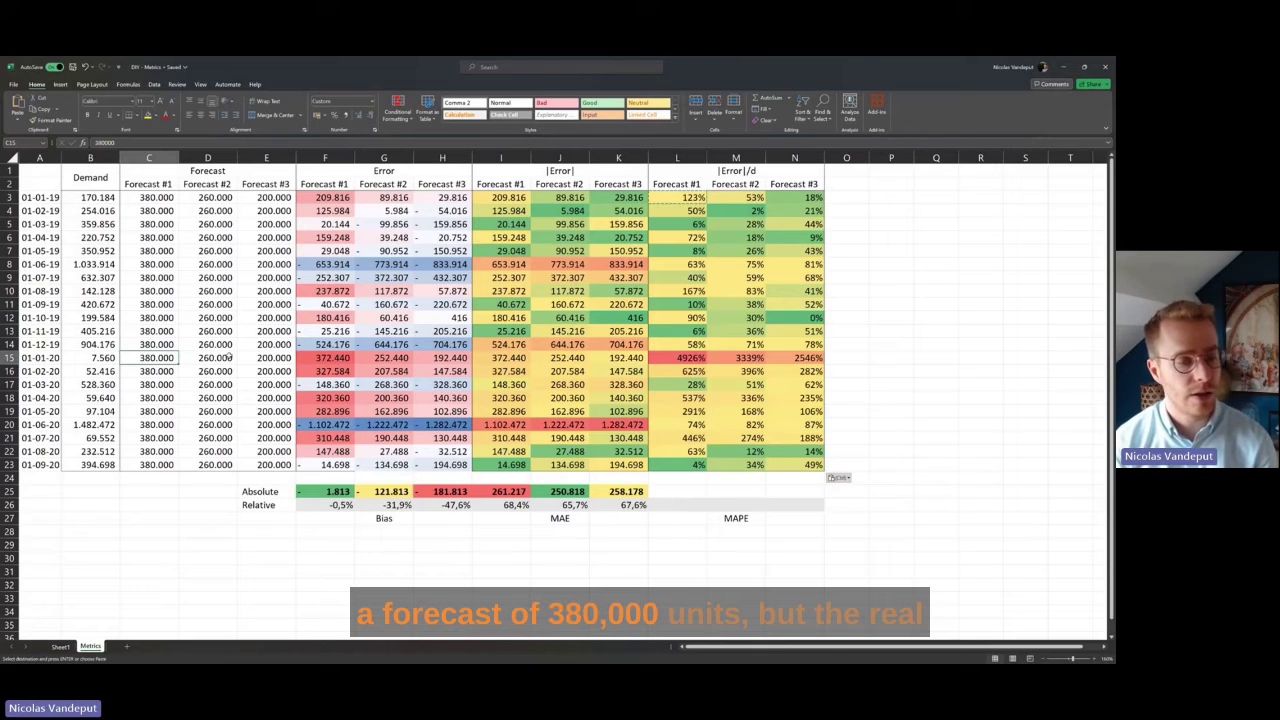
key(Left)
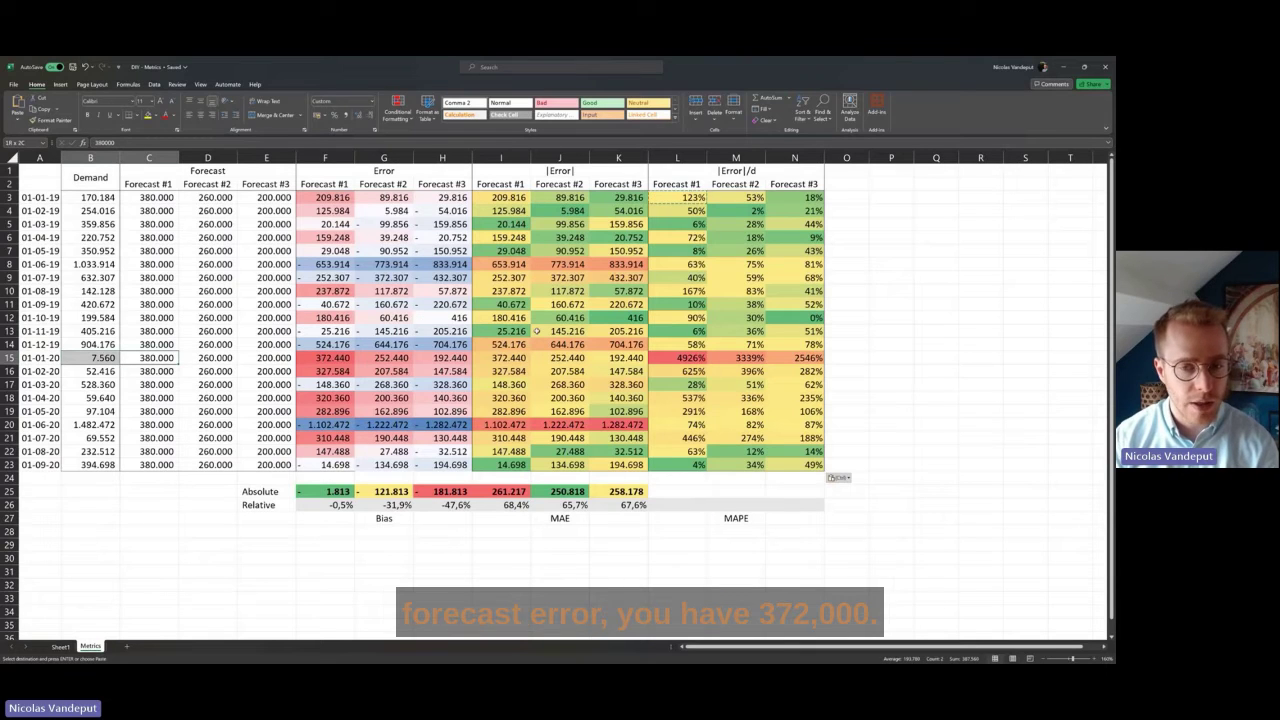
click(501, 357)
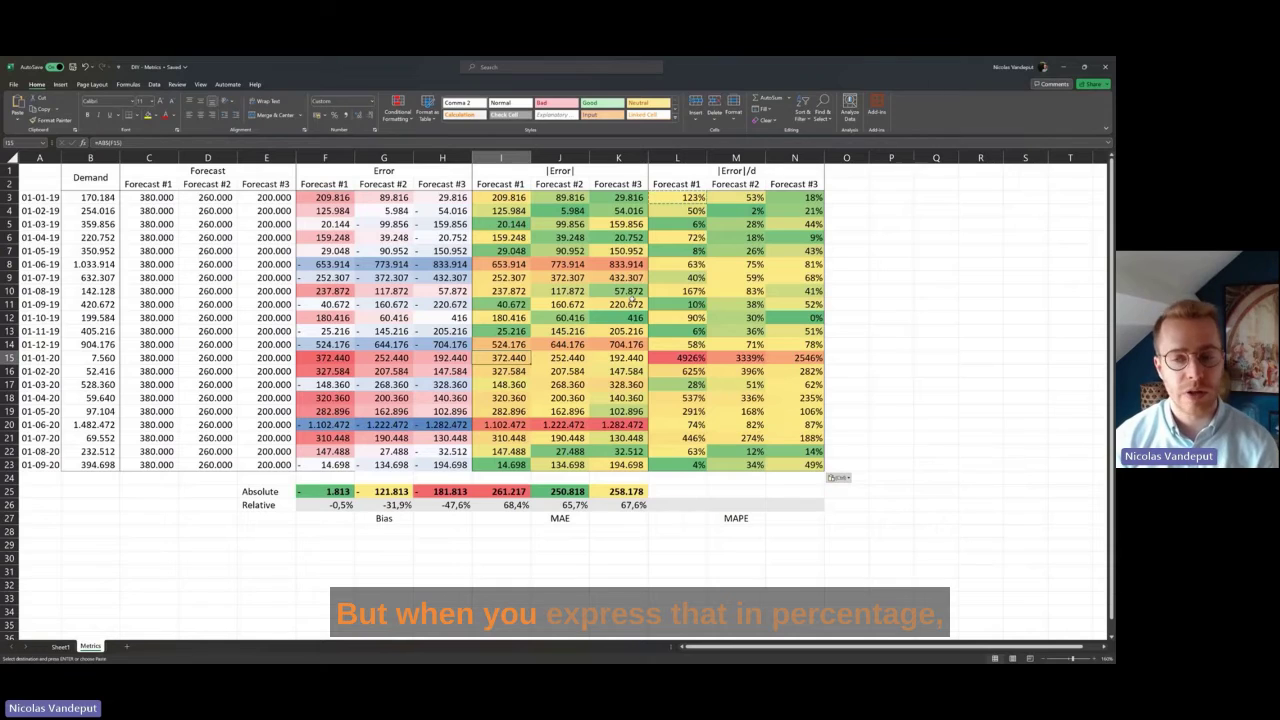
key(Right)
key(Right)
key(Right)
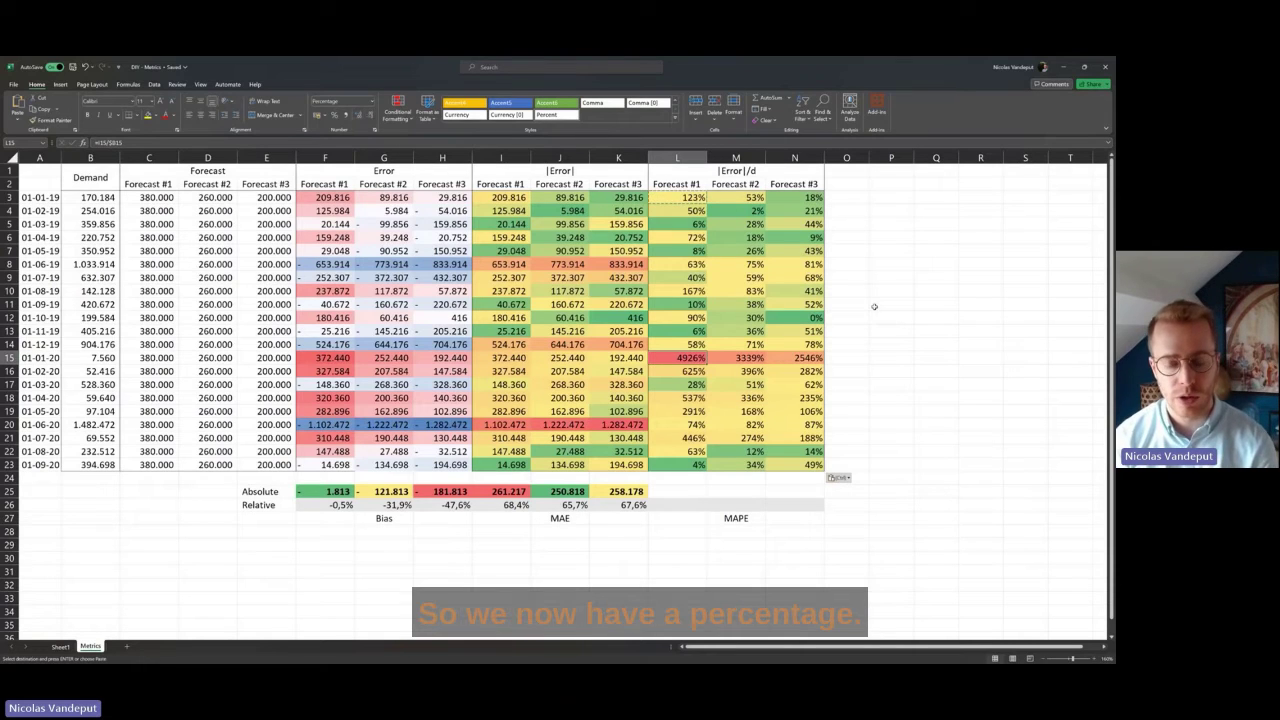
Compute the MAPE of Forecast #1 in L26 with =AVERAGE(L3:L23)
click(677, 504)
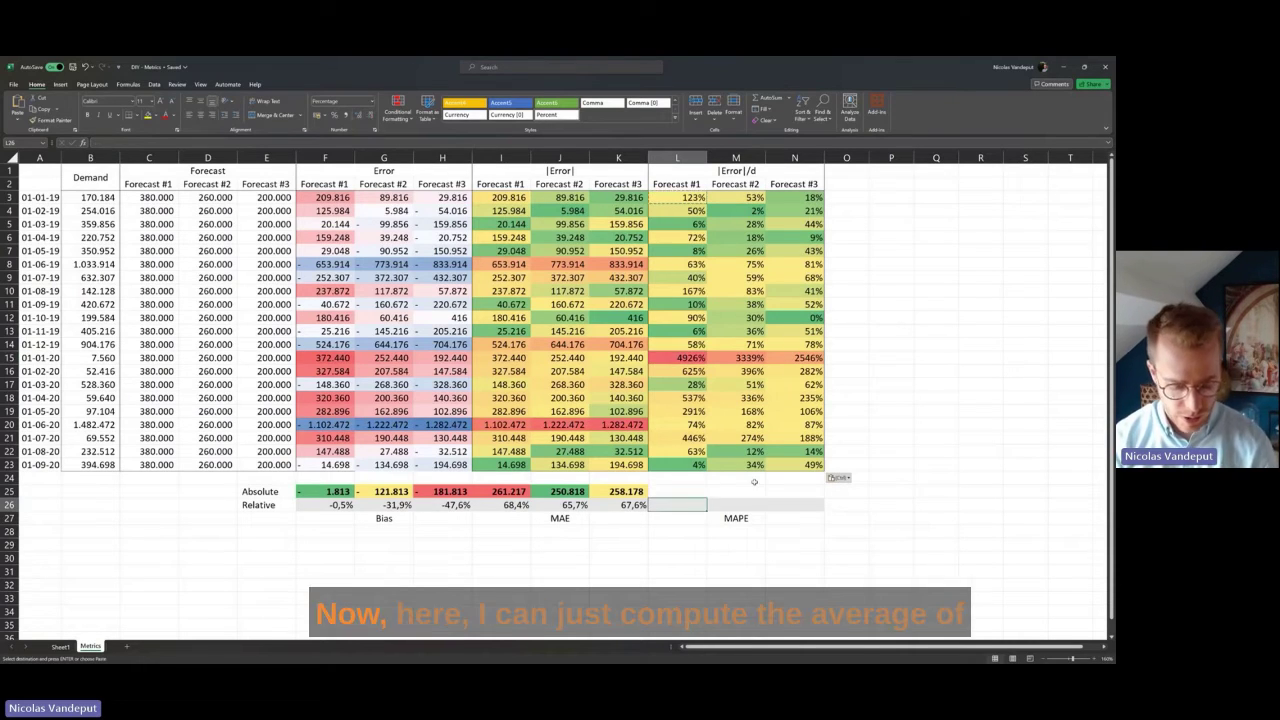
text(=average()
key(Up)
key(Up)
key(Up)
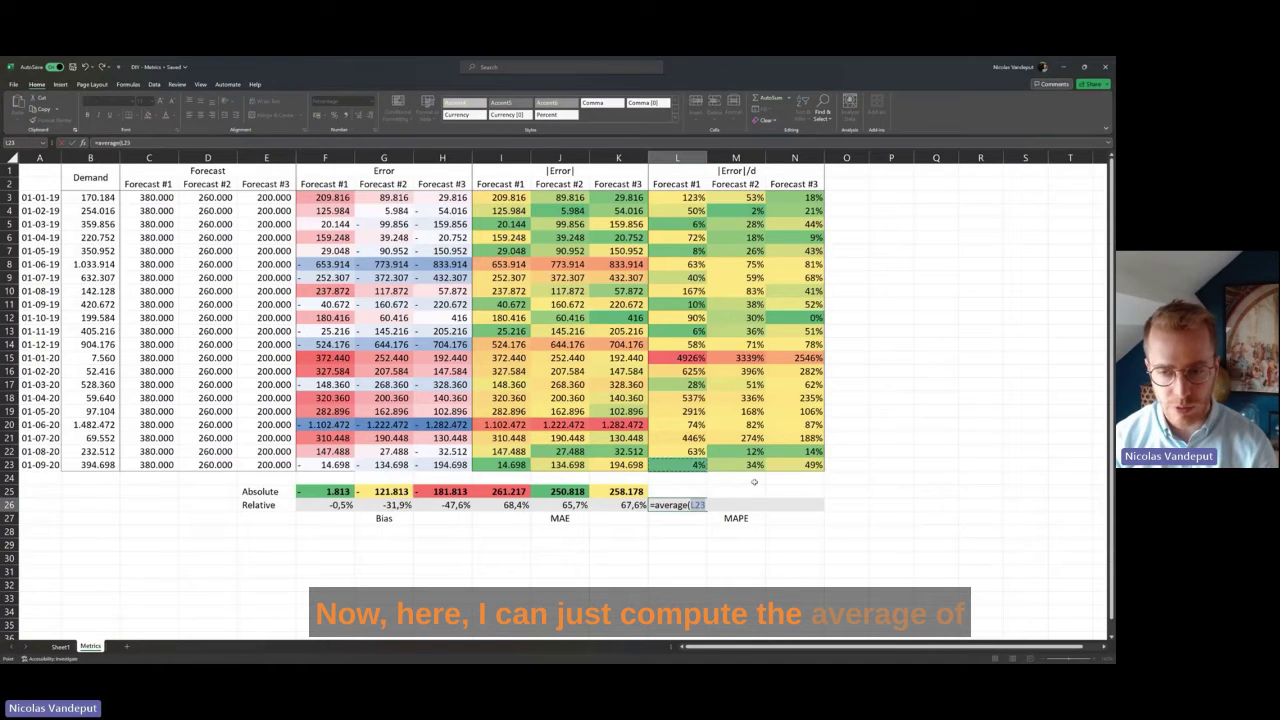
key(shift+Up)
key(shift+Up)
key(shift+Up)
key(shift+Up)
key(shift+Up)
key(shift+Up)
key(shift+Up)
key(shift+Up)
key(shift+Up)
key(shift+Up)
key(shift+Up)
key(shift+Up)
key(shift+Up)
key(shift+Up)
key(shift+Up)
key(shift+Up)
key(shift+Up)
key(shift+Up)
key(shift+Up)
key(shift+Up)
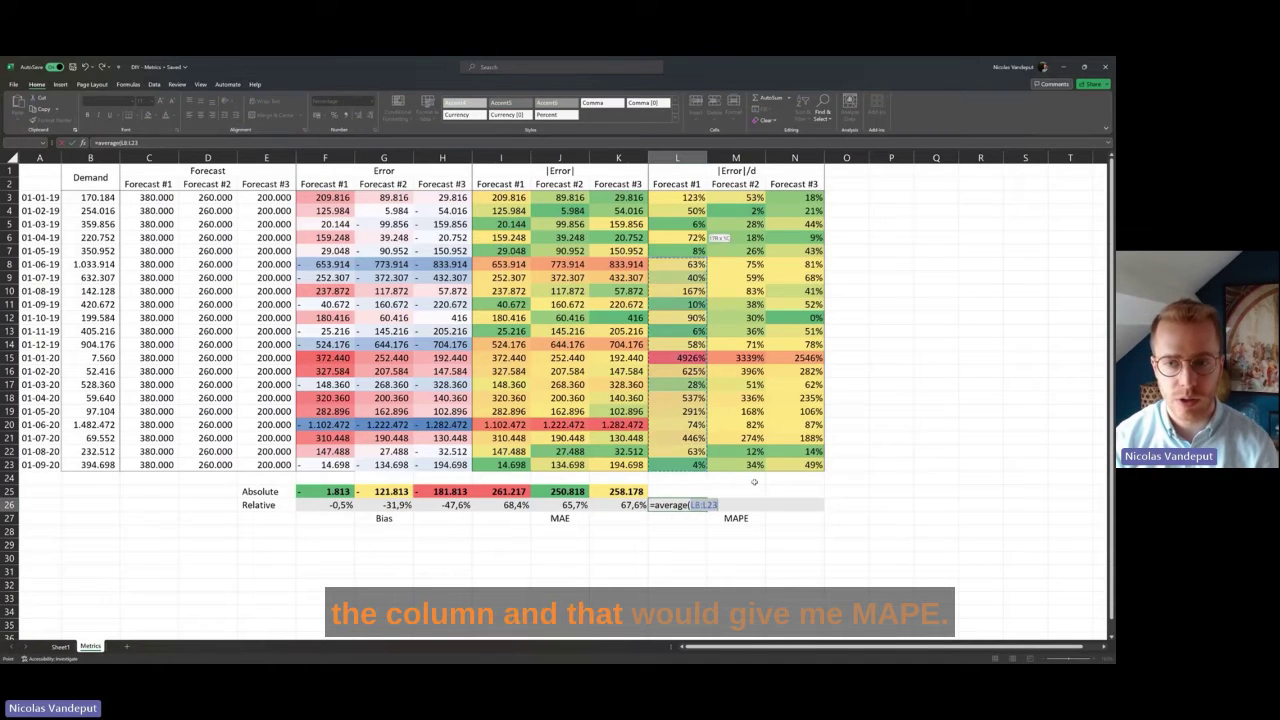
key(ctrl+Return)
Copy the MAPE formula from L26 to M26 and N26 and compare the MAPE of the three forecasts
key(ctrl+c)
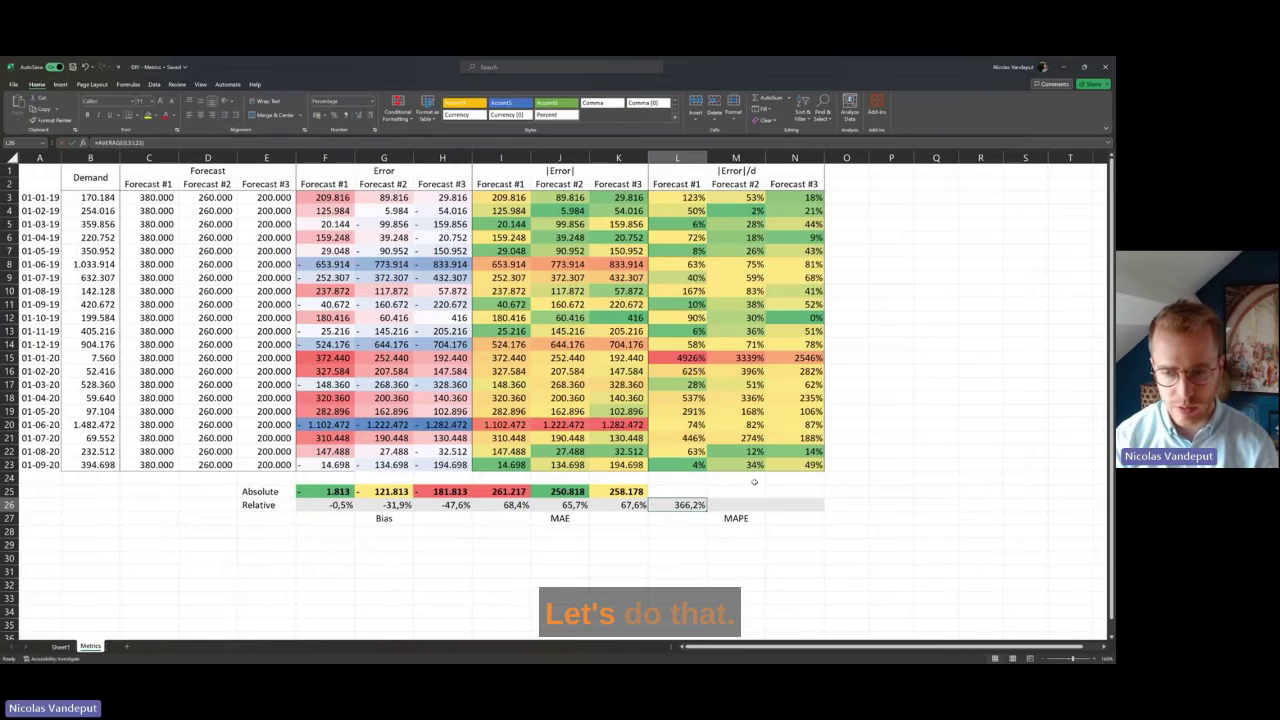
key(Right)
key(ctrl+v)
key(Right)
key(ctrl+v)
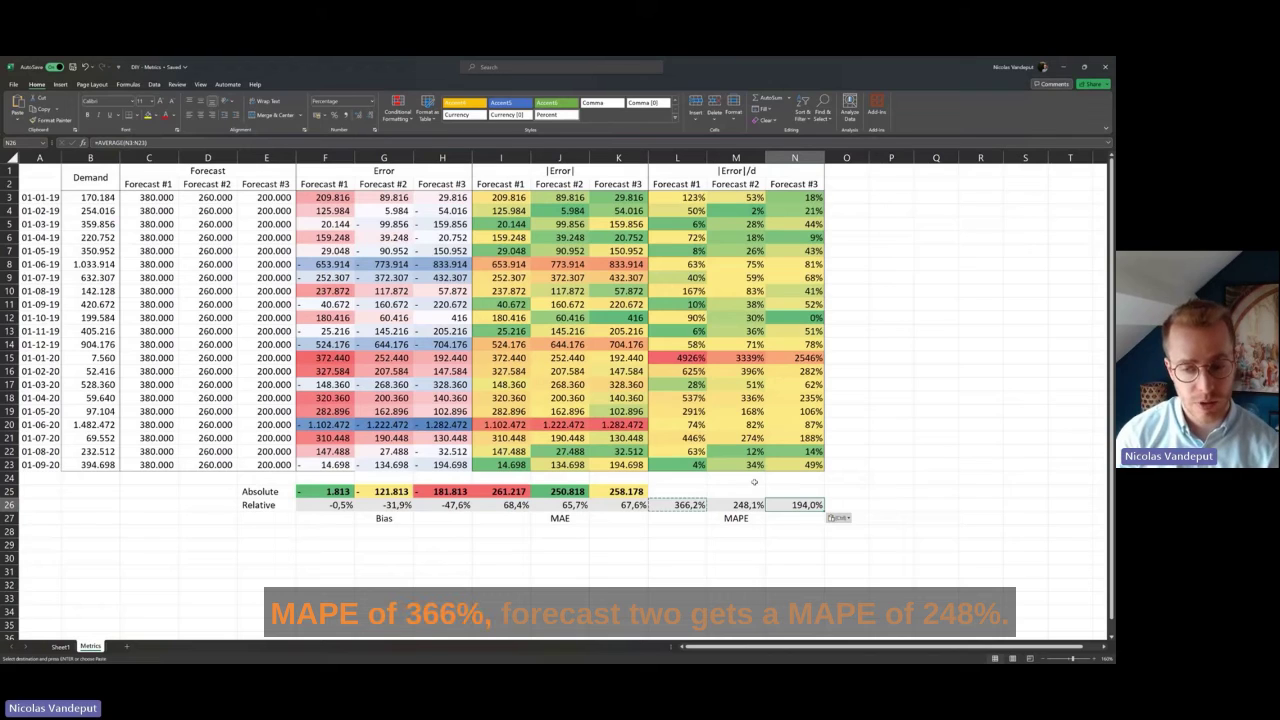
key(Left)
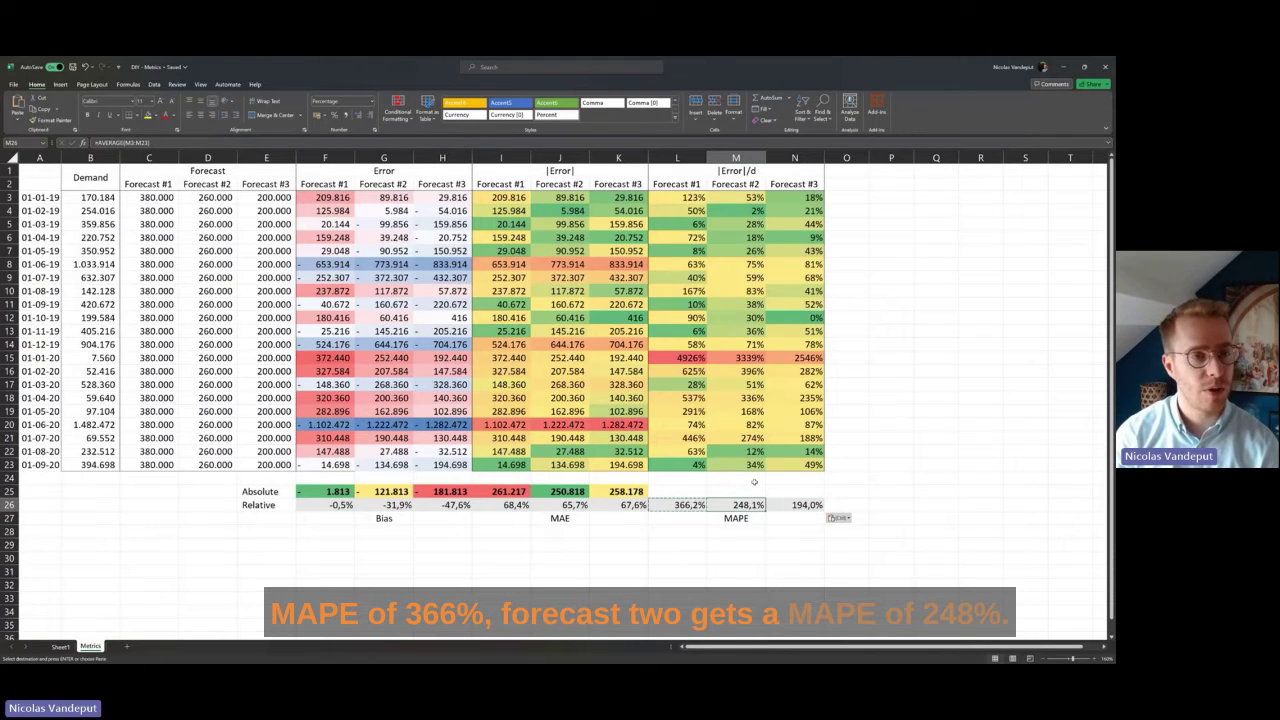
key(Right)
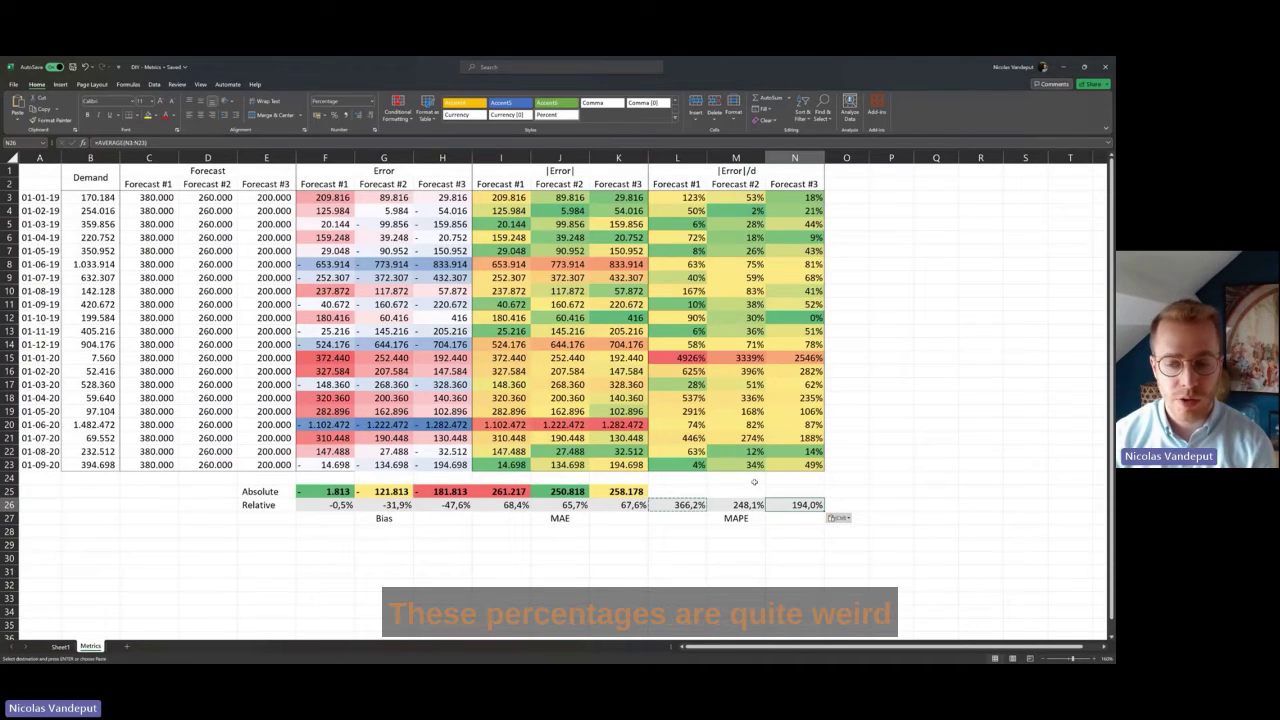
drag(680, 505, 796, 505)
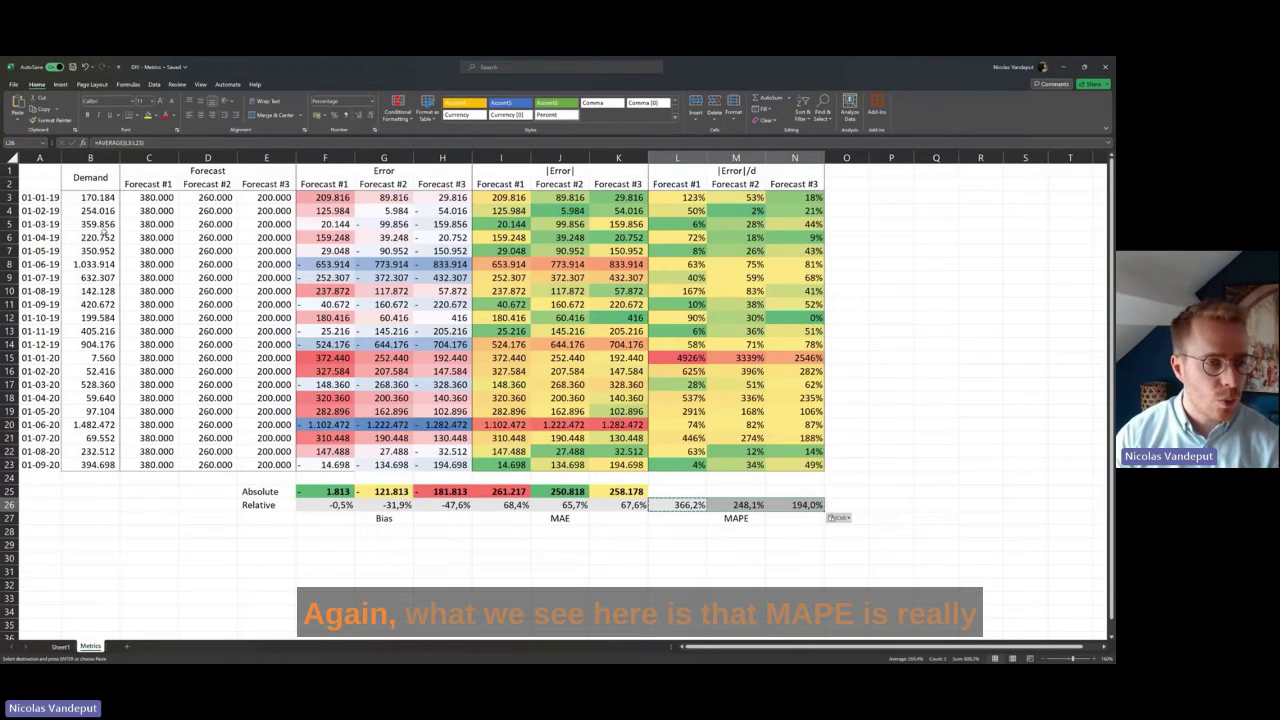
Highlight the demand cells B15 and B20 in yellow and examine the June 2020 percentage errors in L20:N20
drag(90, 197, 207, 438)
drag(10, 350, 10, 350)
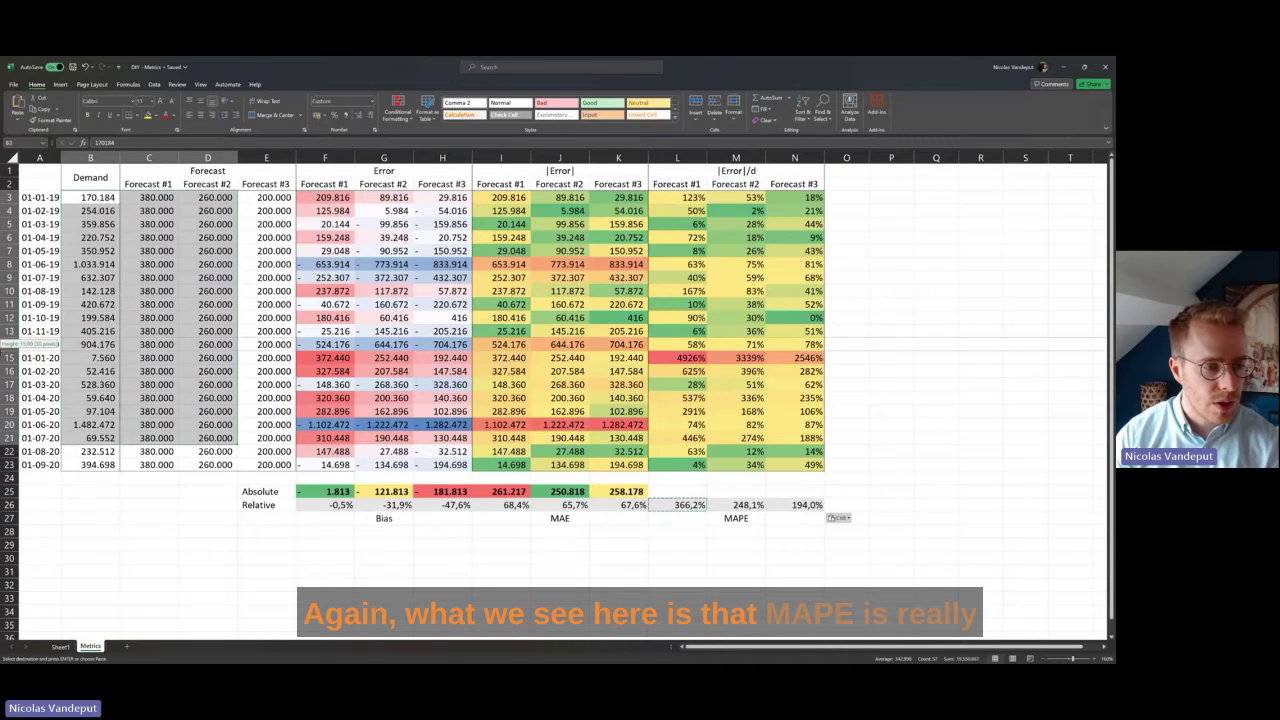
click(103, 357)
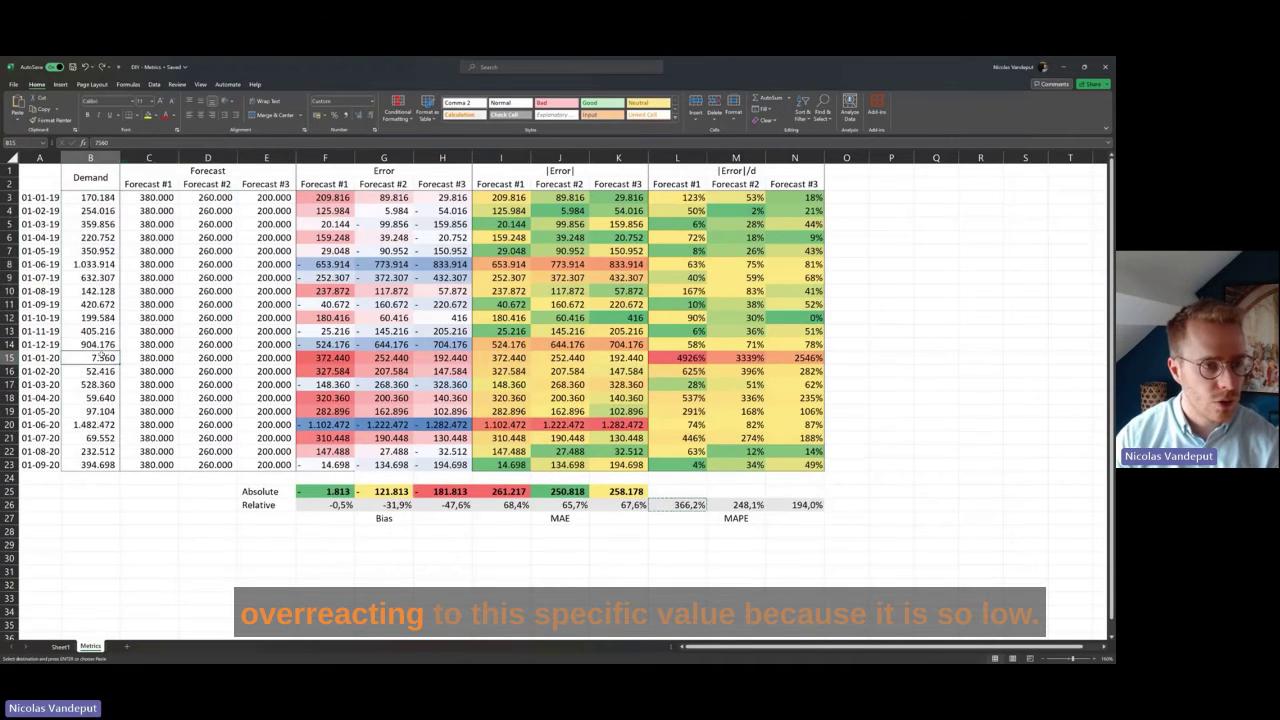
key(F4)
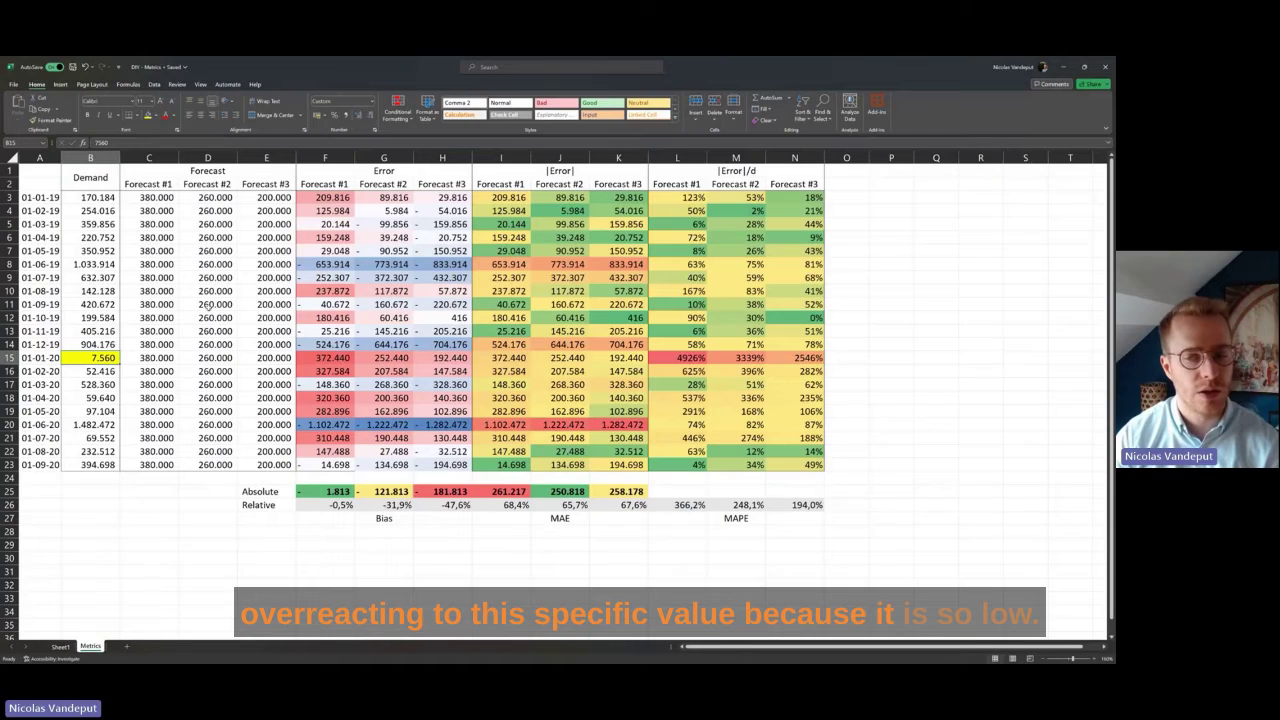
click(85, 424)
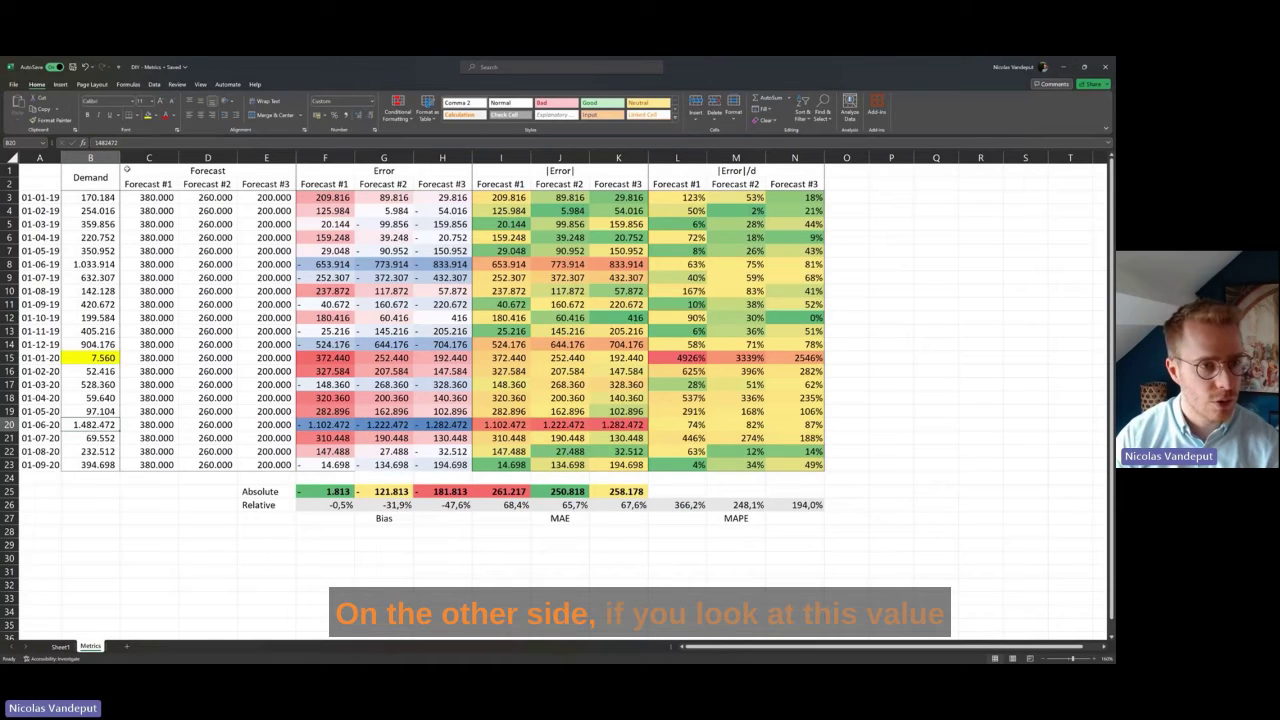
key(F4)
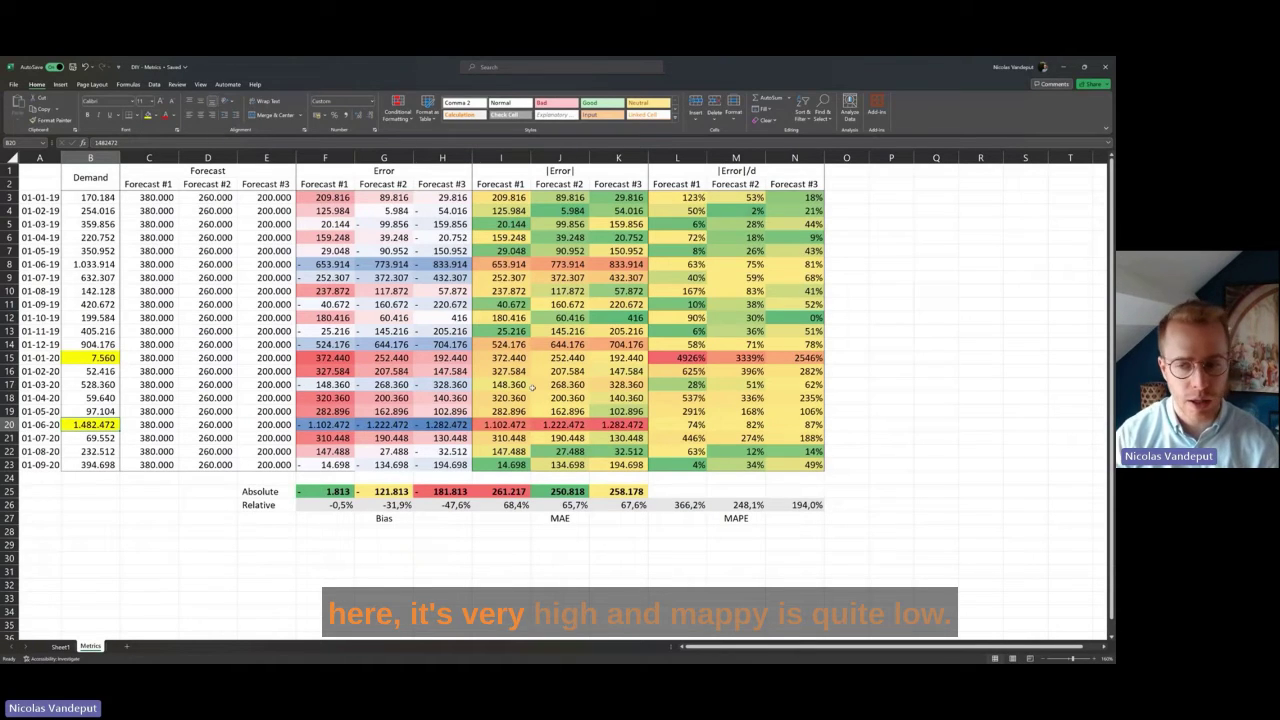
drag(677, 424, 795, 424)
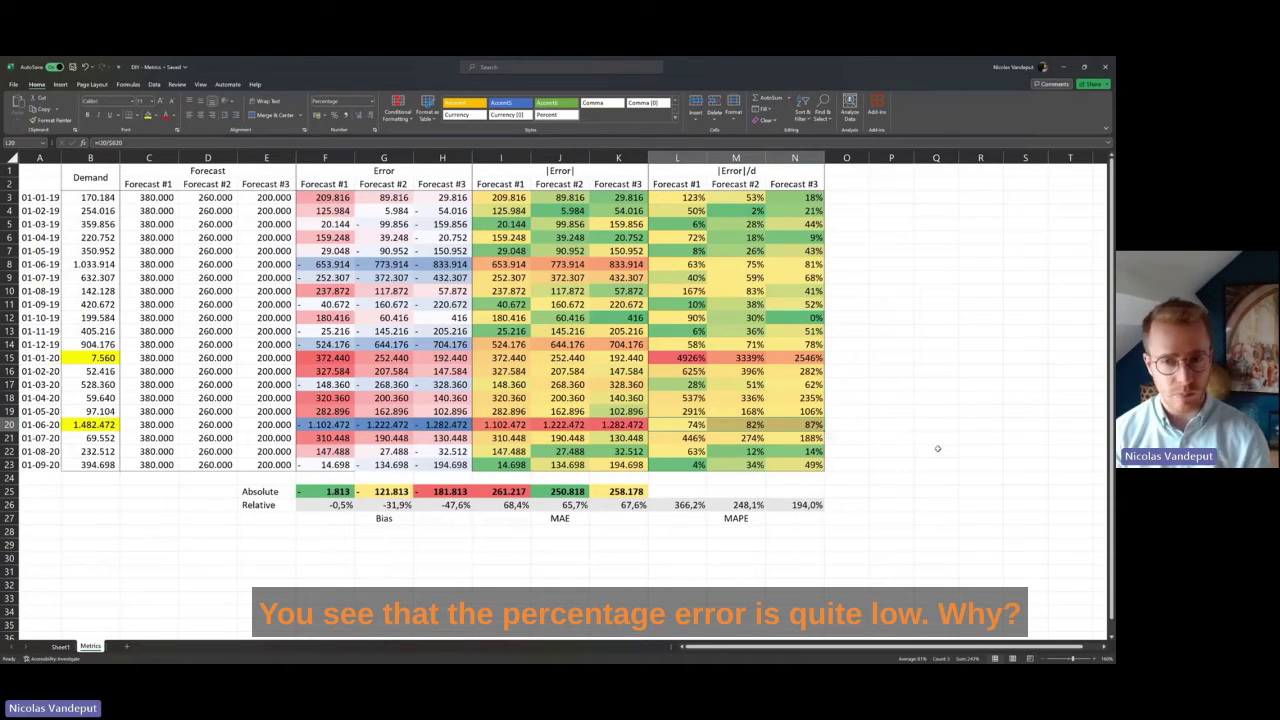
click(97, 425)
Try a demand of 0 for January 2020 in B15 to examine the percentage errors in L15:N15, and undo it
click(92, 357)
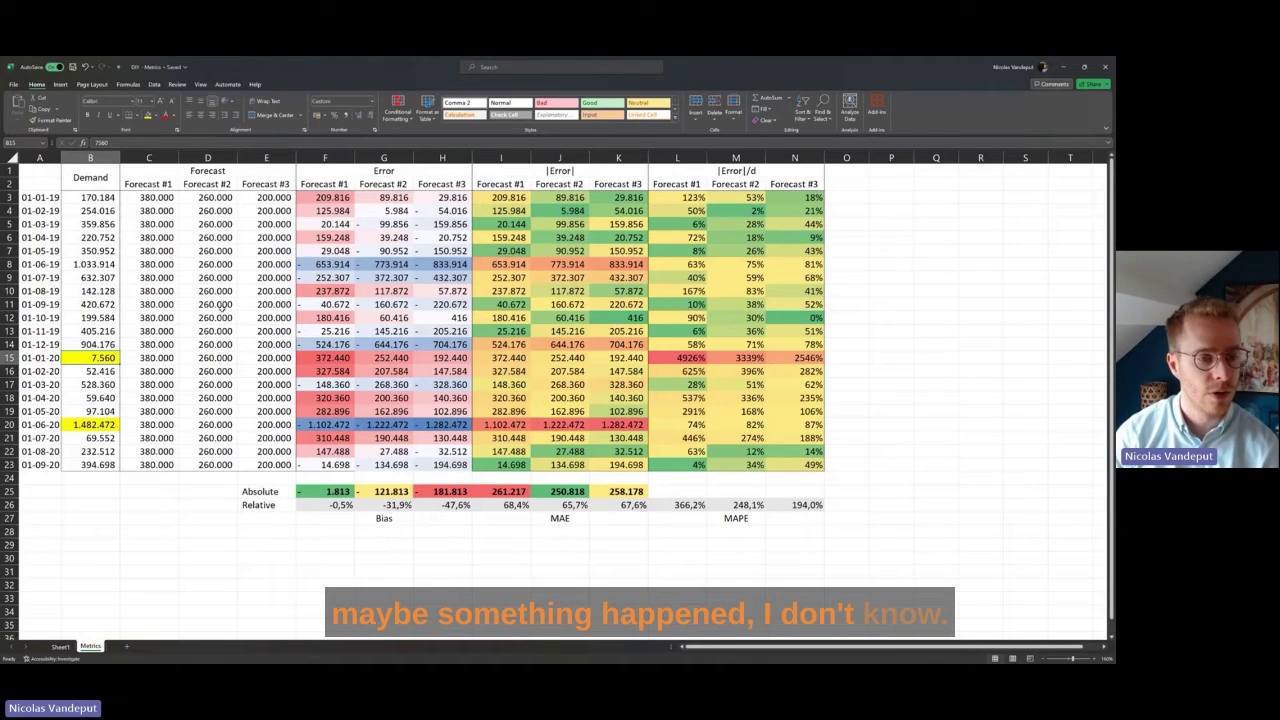
text(0)
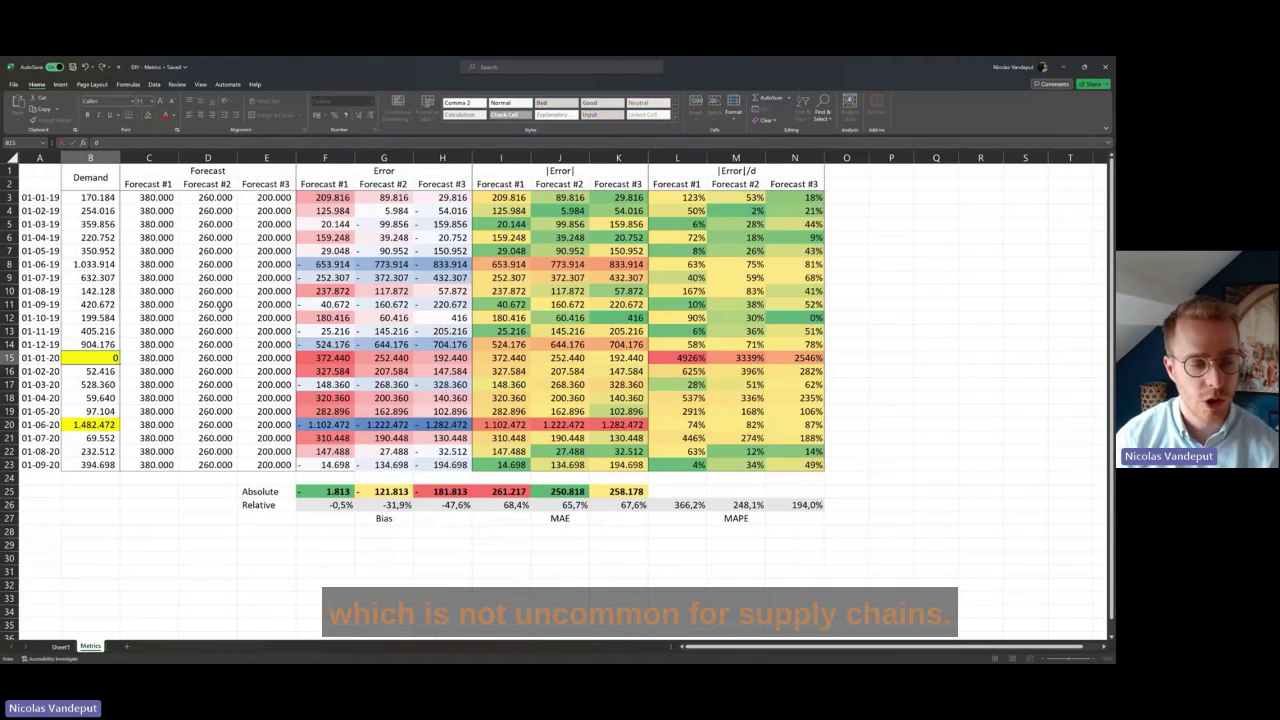
key(Return)
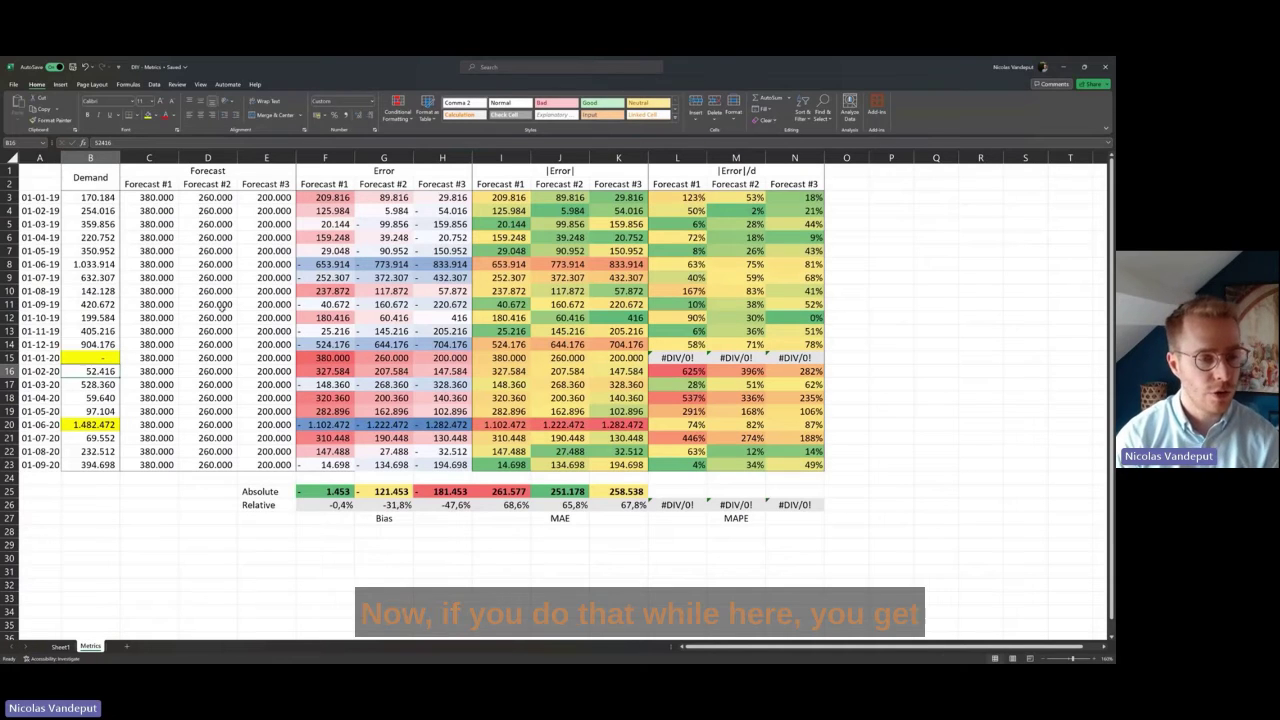
drag(677, 357, 794, 357)
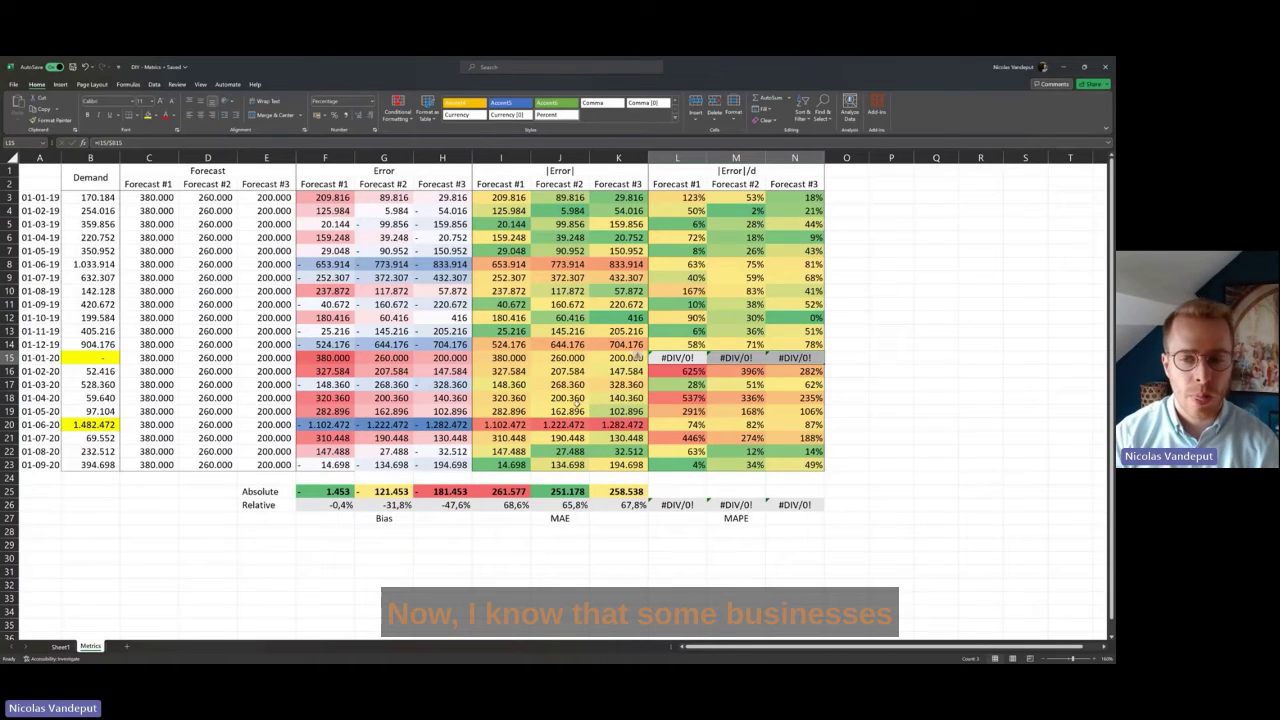
key(ctrl+z)
click(677, 357)
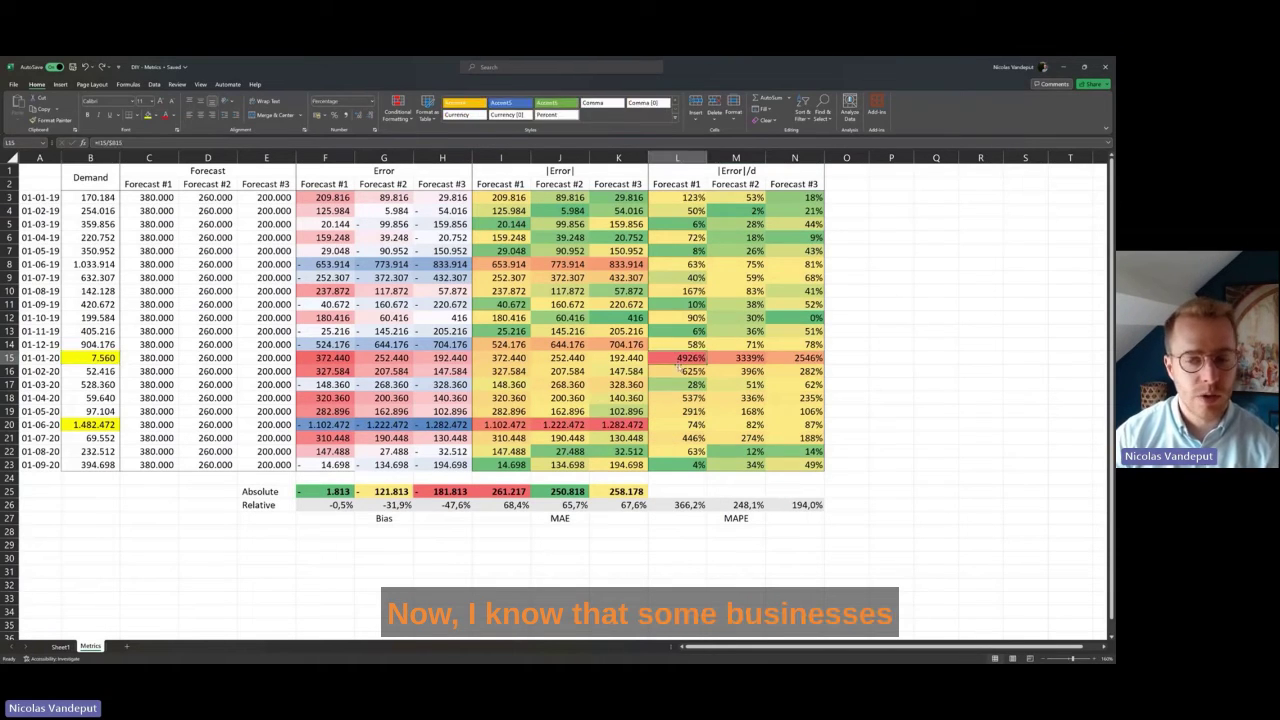
click(90, 357)
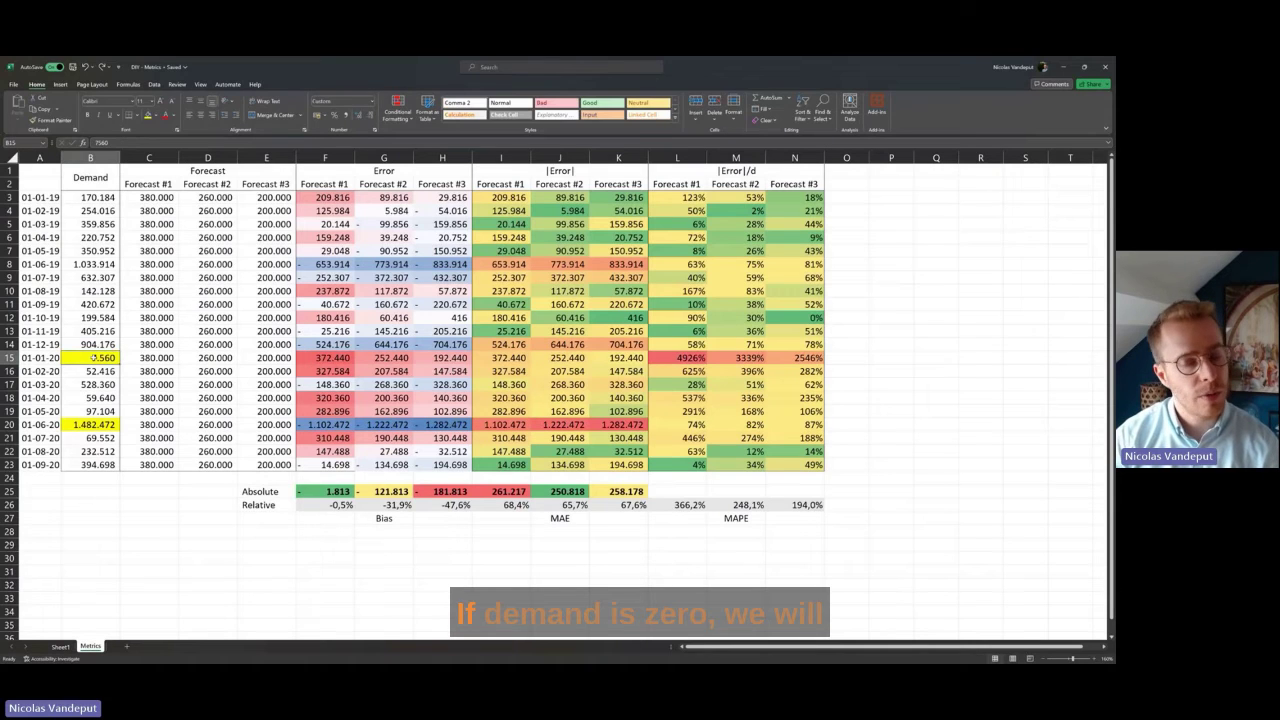
drag(674, 203, 690, 464)
click(698, 357)
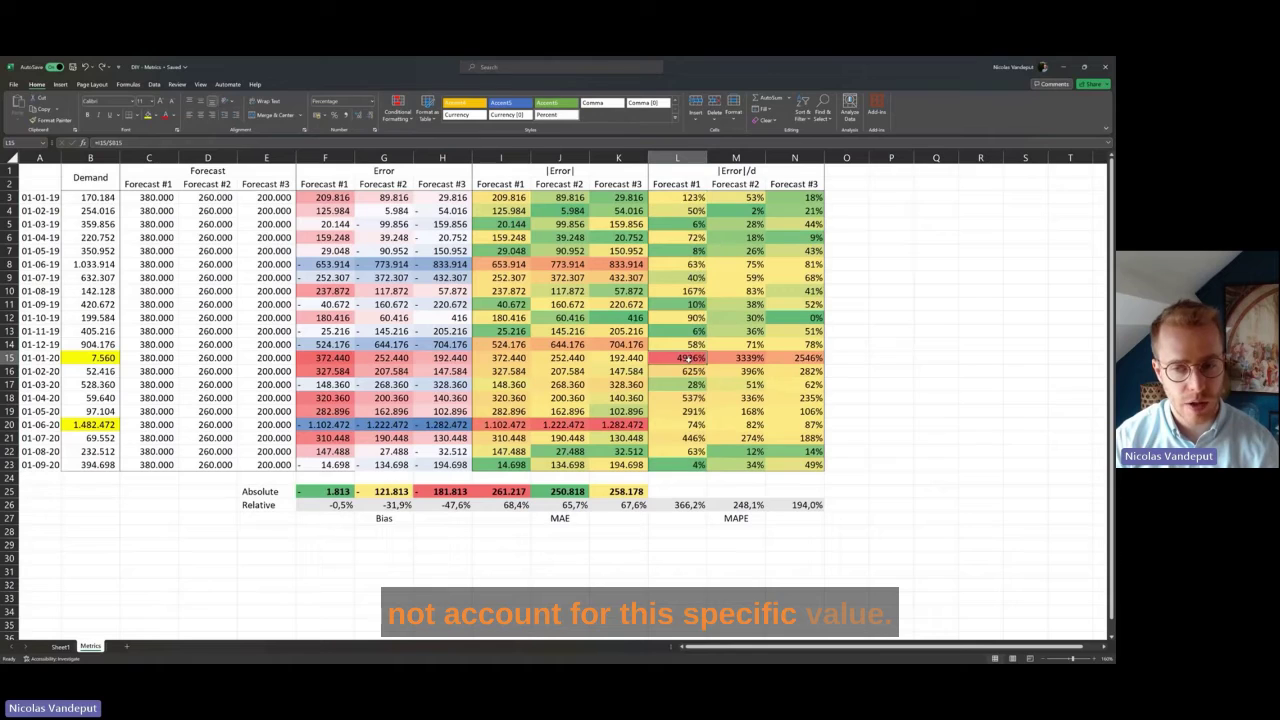
Change the percentage error formula in L3 to =IFERROR(100%;I3/$B3) and try to copy it across L3:N23
click(686, 199)
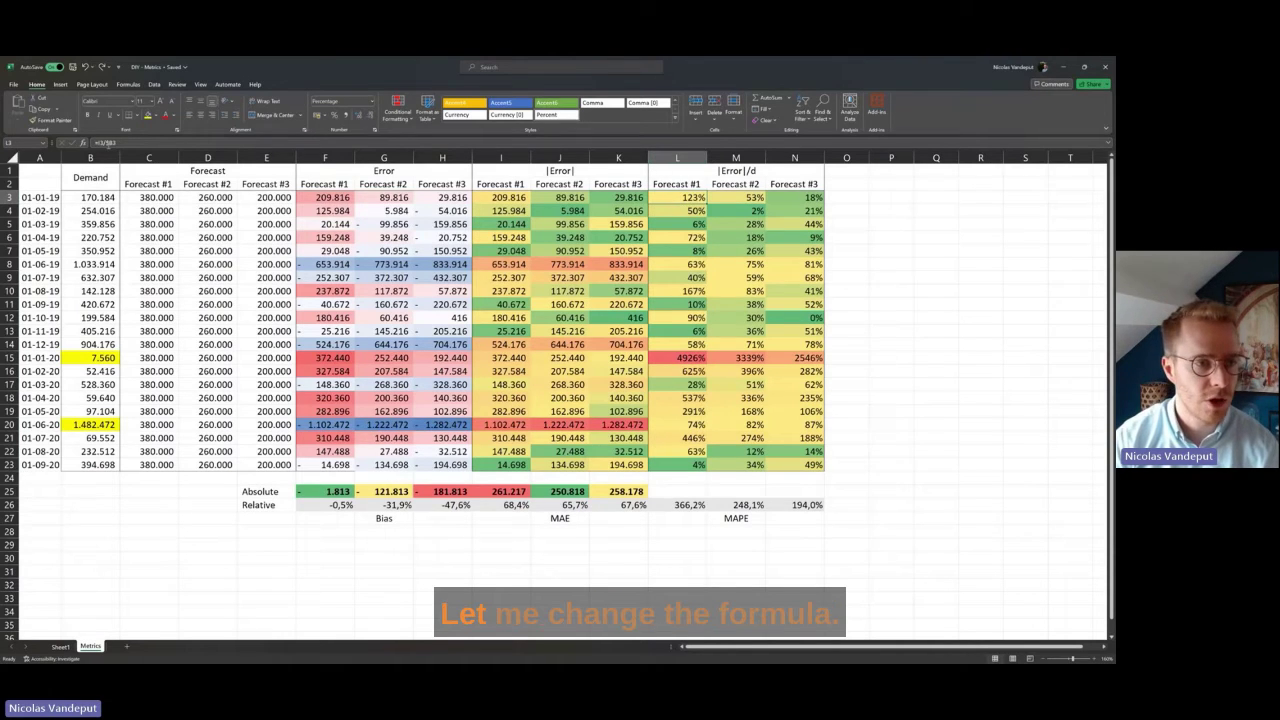
click(105, 143)
text($)
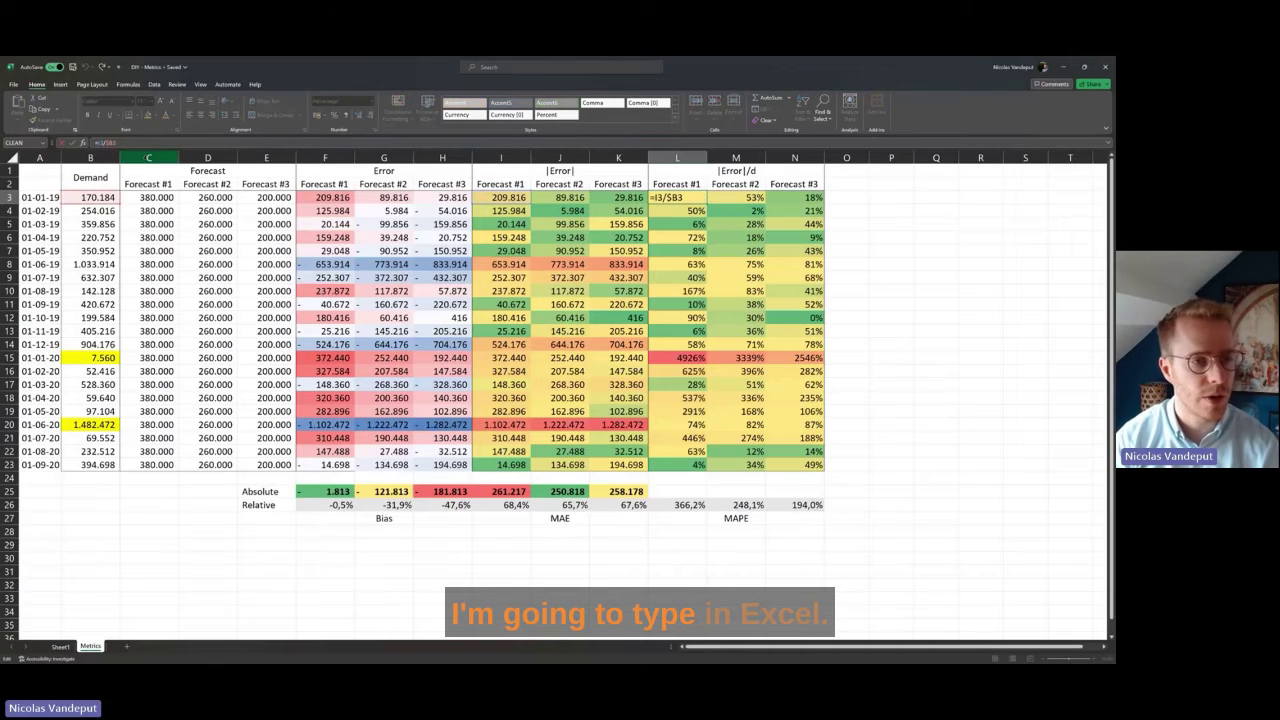
click(98, 143)
text(iferror()
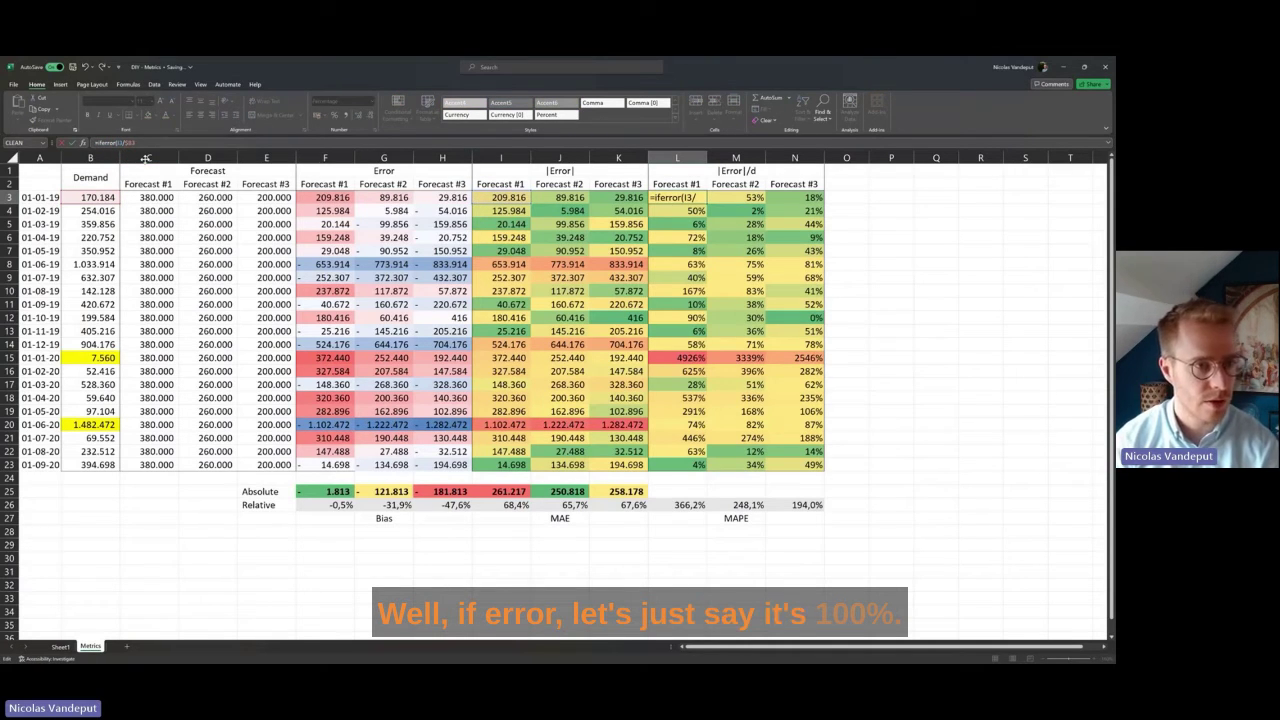
text(100)
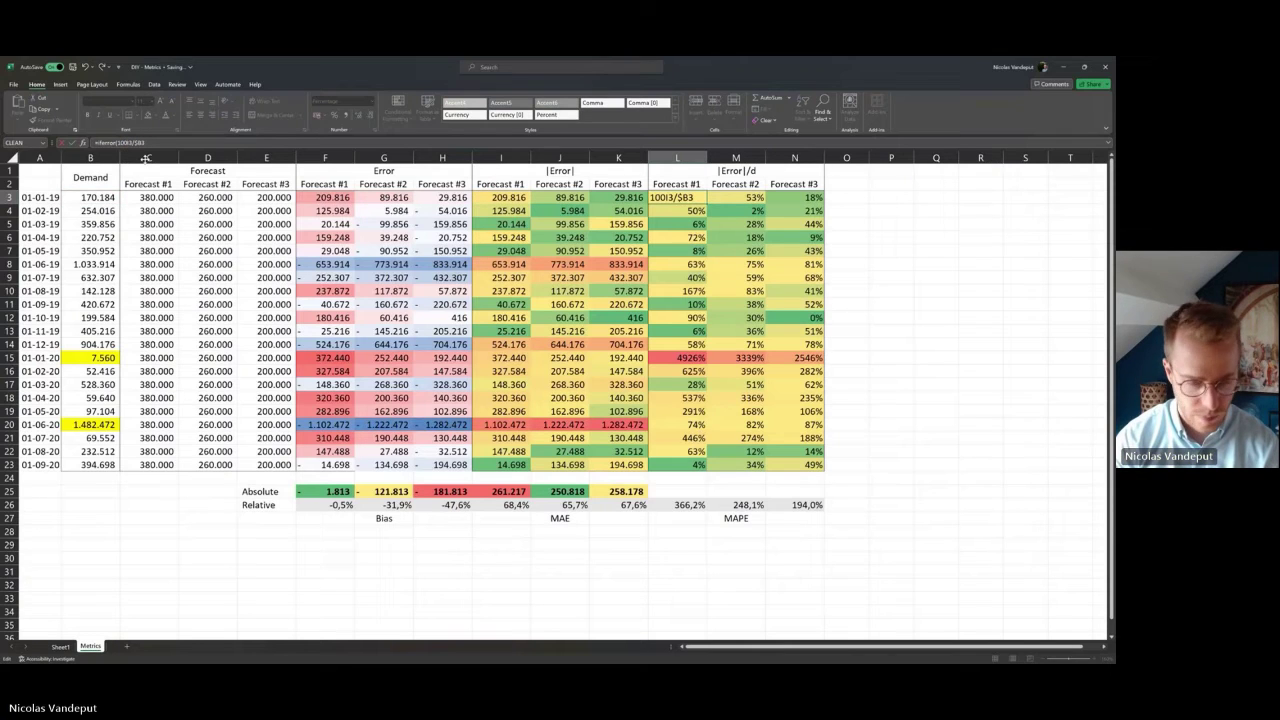
text(%;)
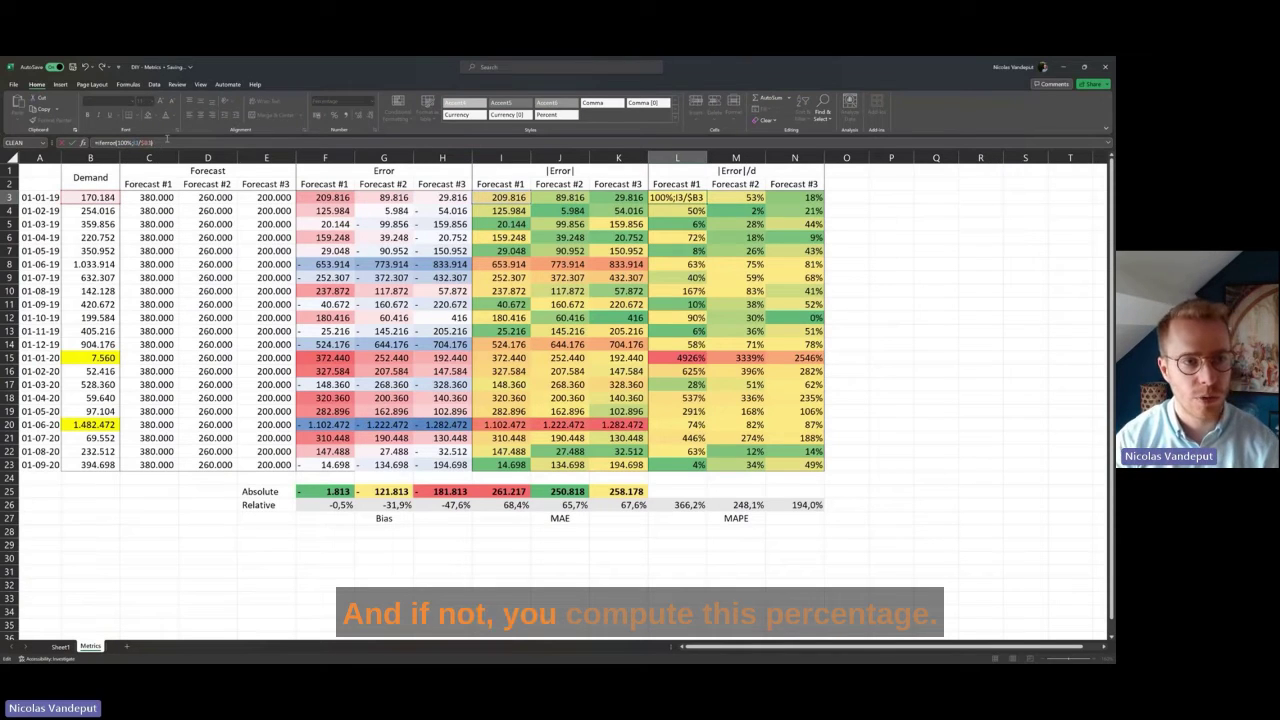
key(ctrl+Return)
key(ctrl+c)
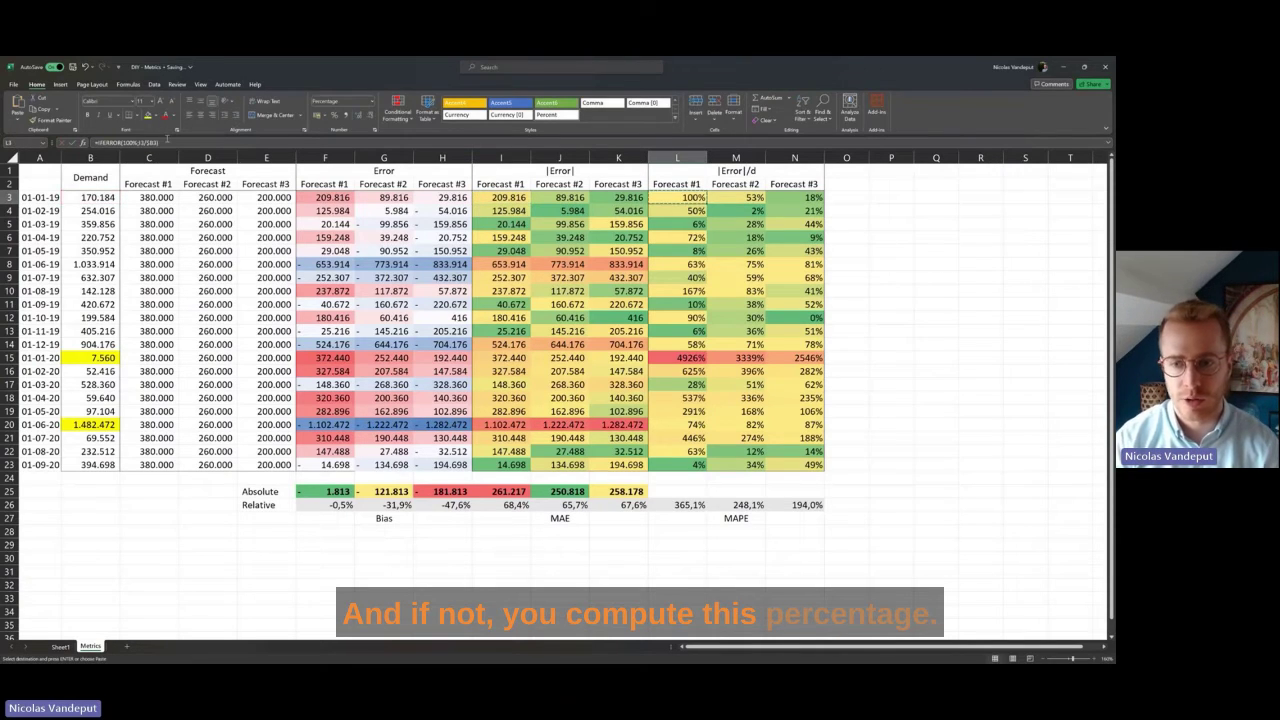
shift+click(790, 465)
key(ctrl+v)
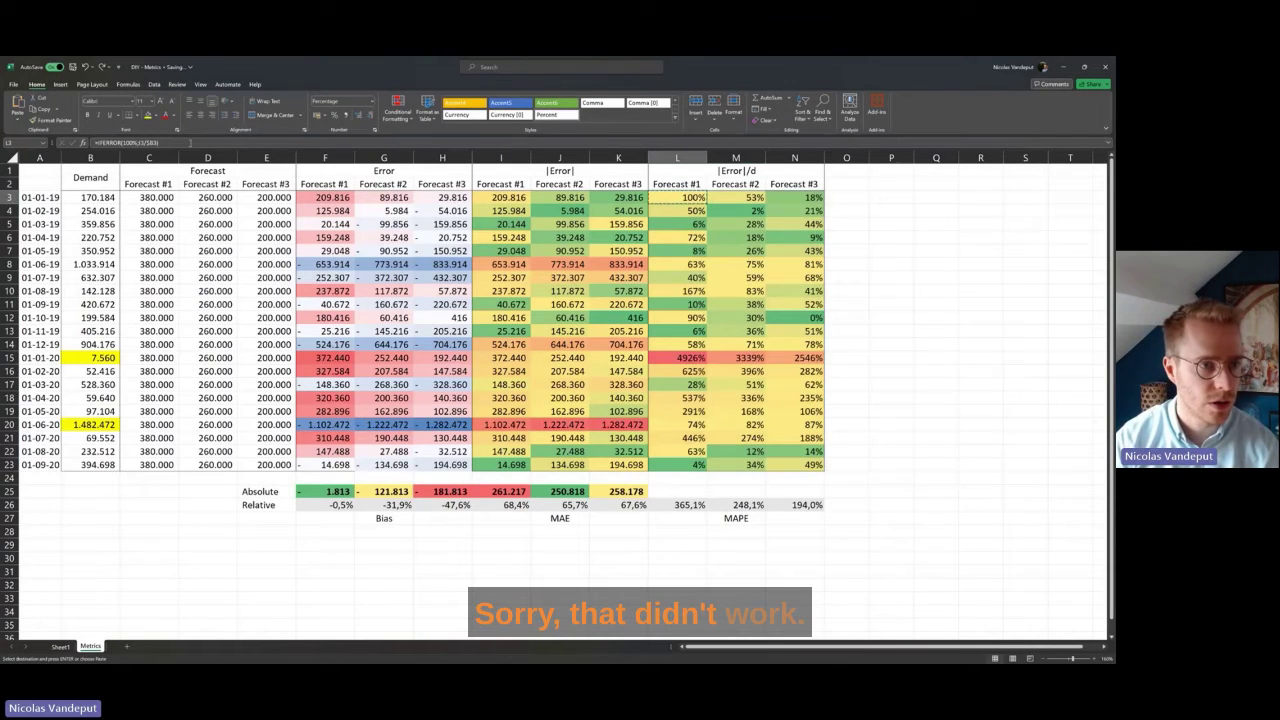
Correct the percentage error formula in L3 to =IFERROR(I3/$B3;100%)
click(190, 143)
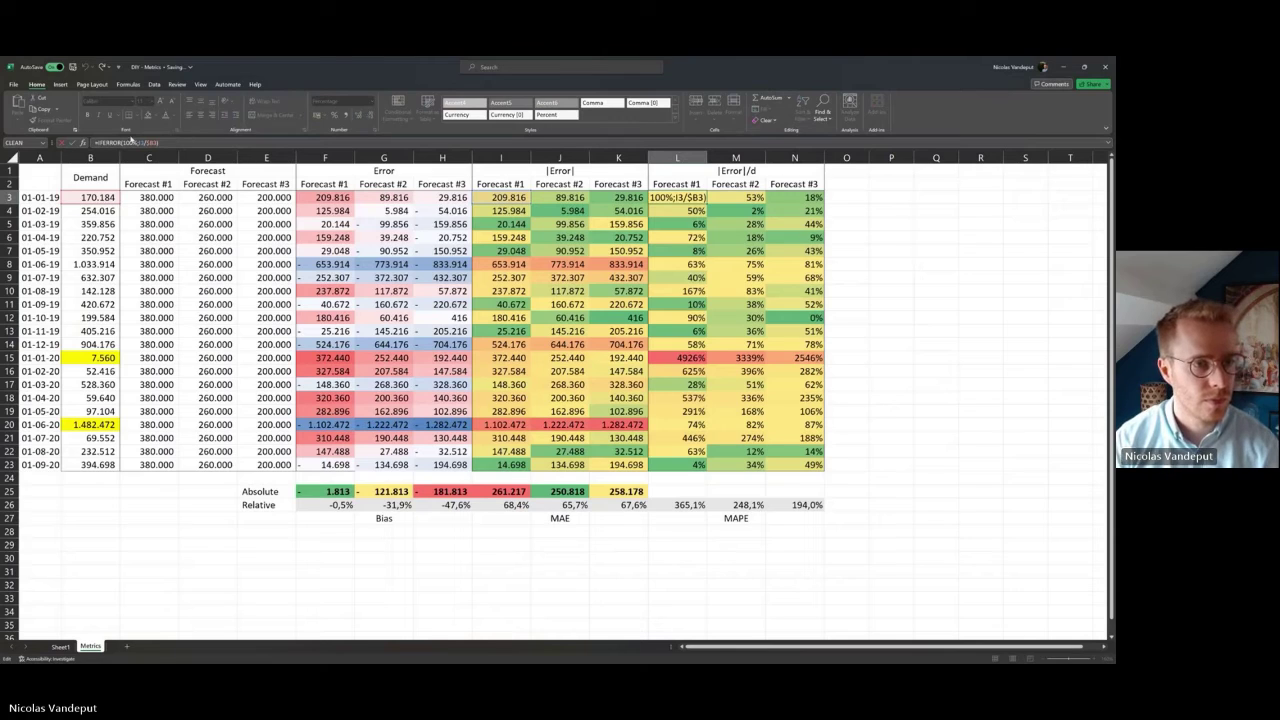
key(Escape)
key(ctrl+c)
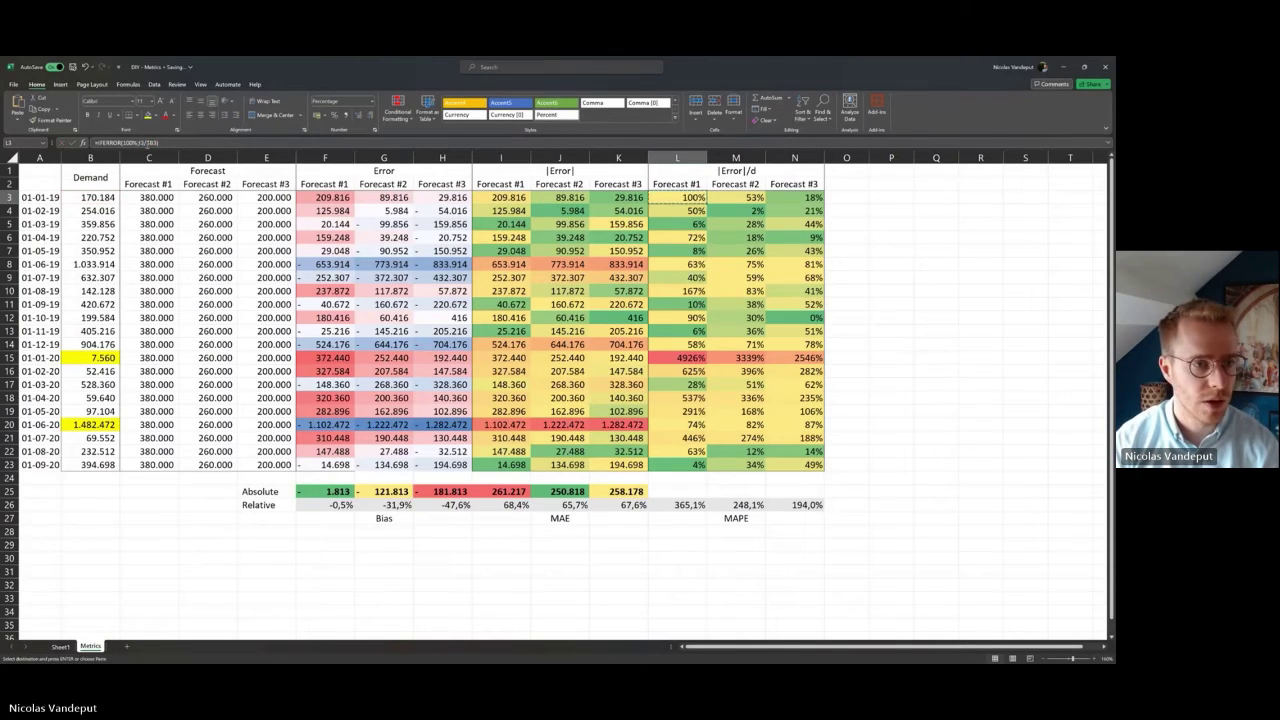
click(190, 145)
key(BackSpace)
key(BackSpace)
key(BackSpace)
key(BackSpace)
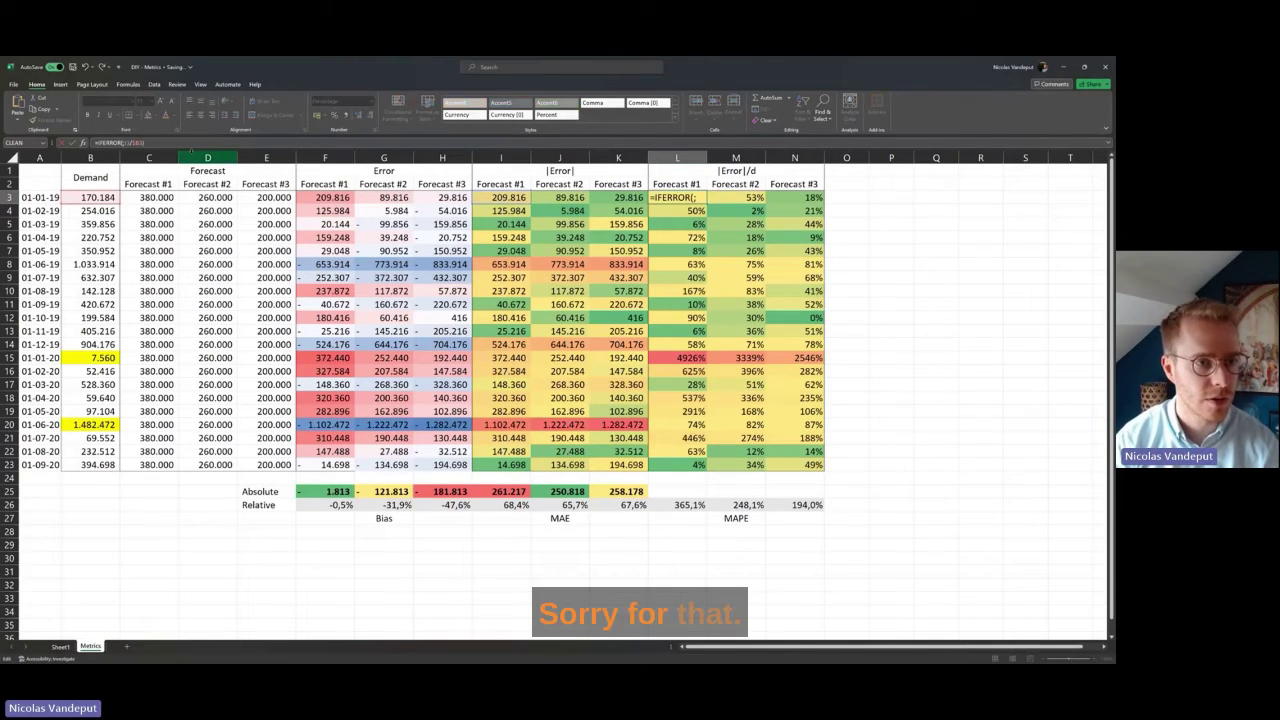
key(End)
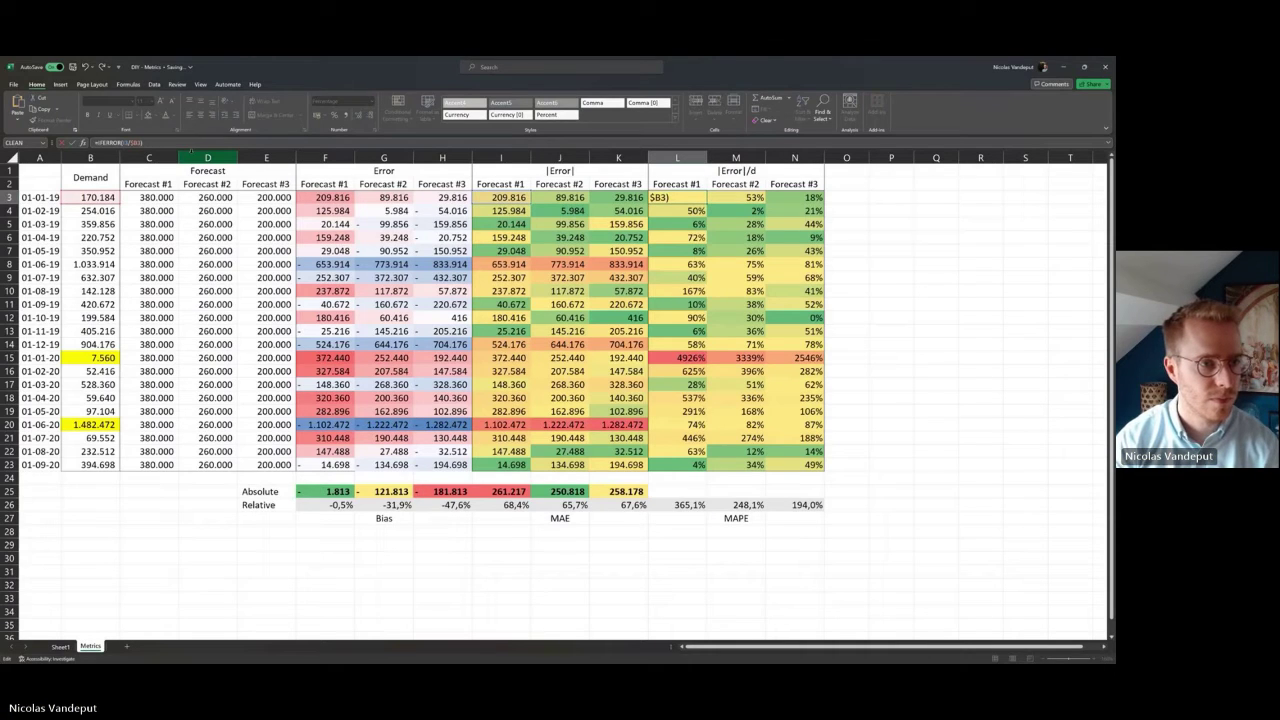
key(ctrl+Return)
Copy the corrected percentage error formula from L3 across L3:N23
key(ctrl+c)
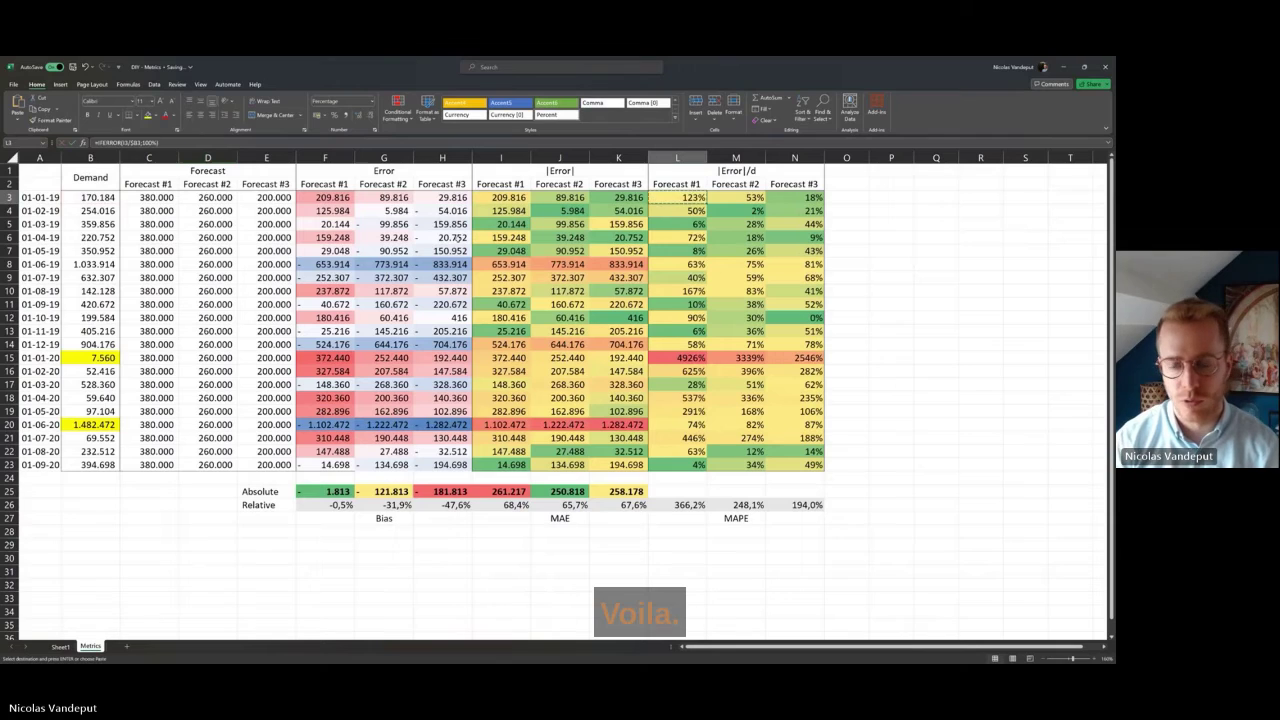
drag(677, 197, 797, 464)
key(ctrl+v)
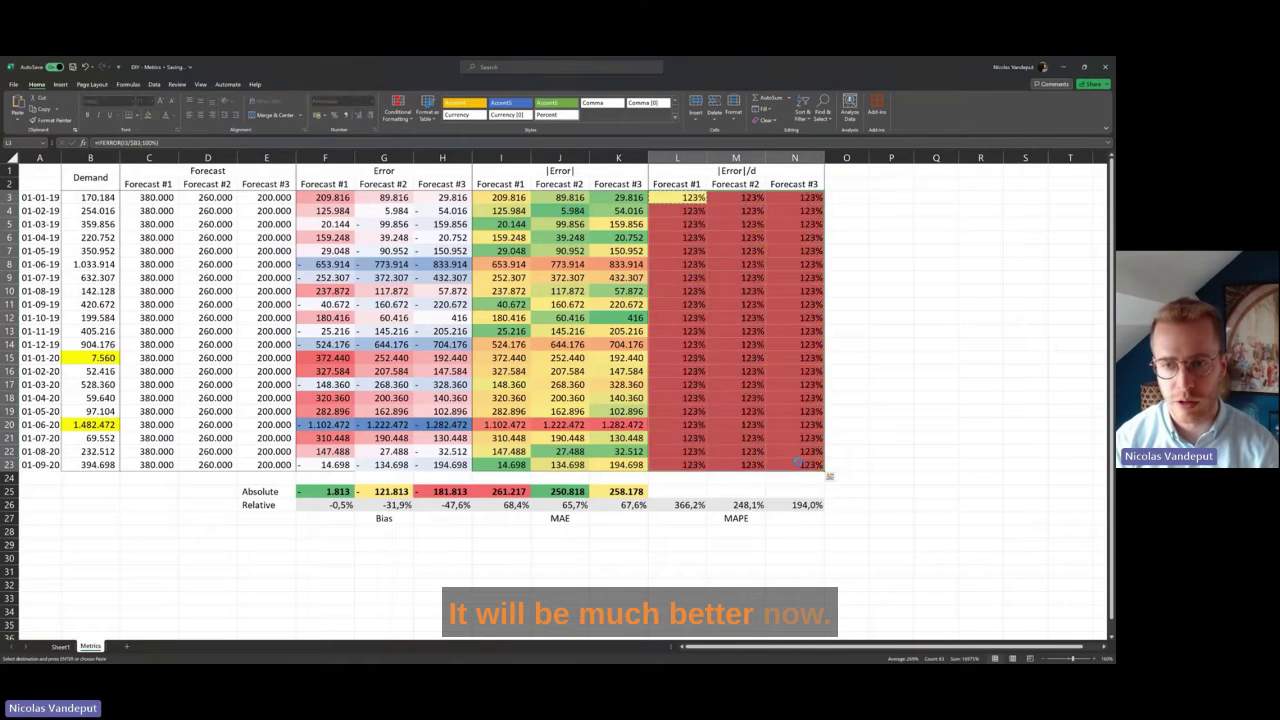
Try a demand of 0 for January 2020 in B15, examine the percentage errors in L15:N15, and undo the change
click(95, 357)
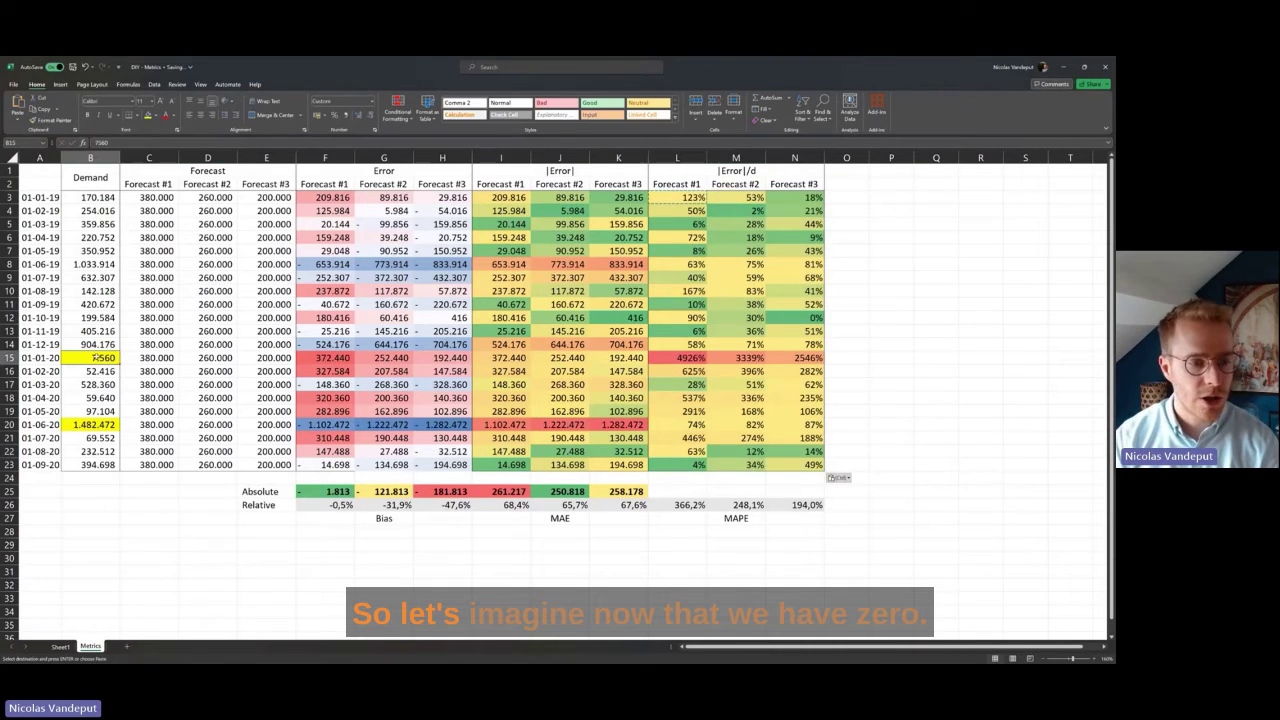
text(0)
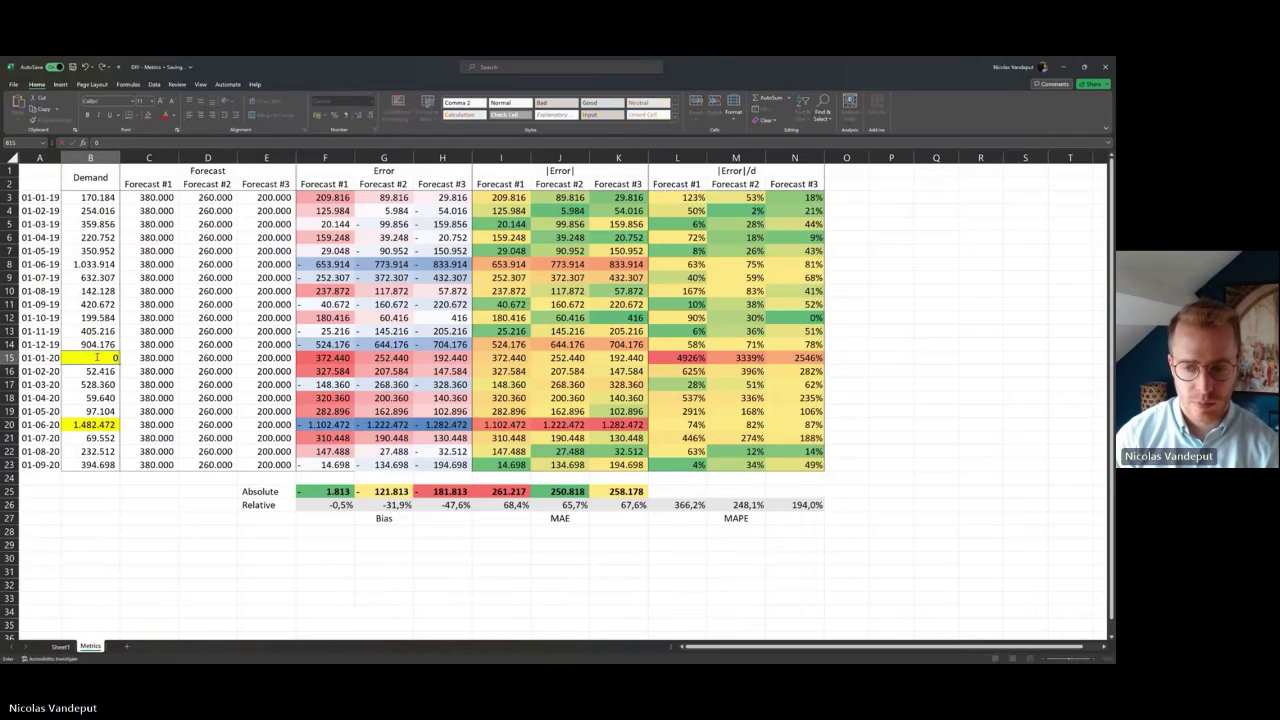
key(Return)
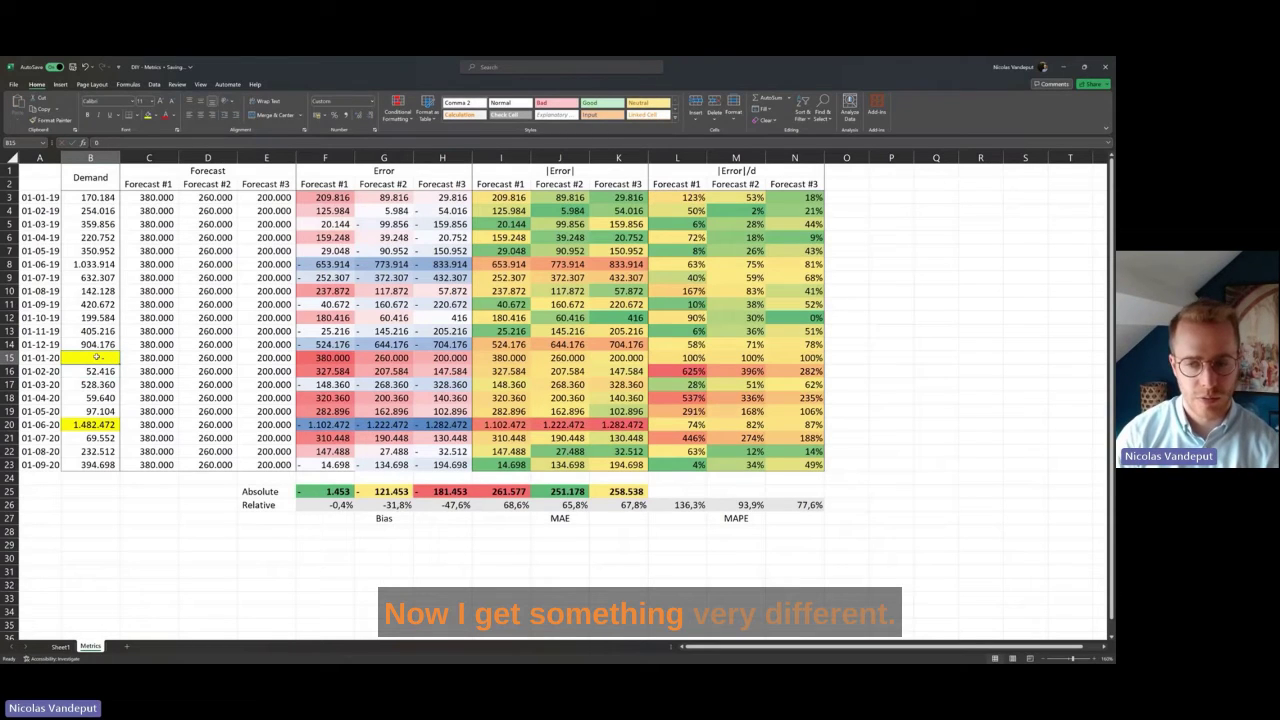
key(Right)
key(Right)
key(Right)
key(Right)
key(Right)
key(Right)
key(Right)
key(Right)
key(Right)
key(Right)
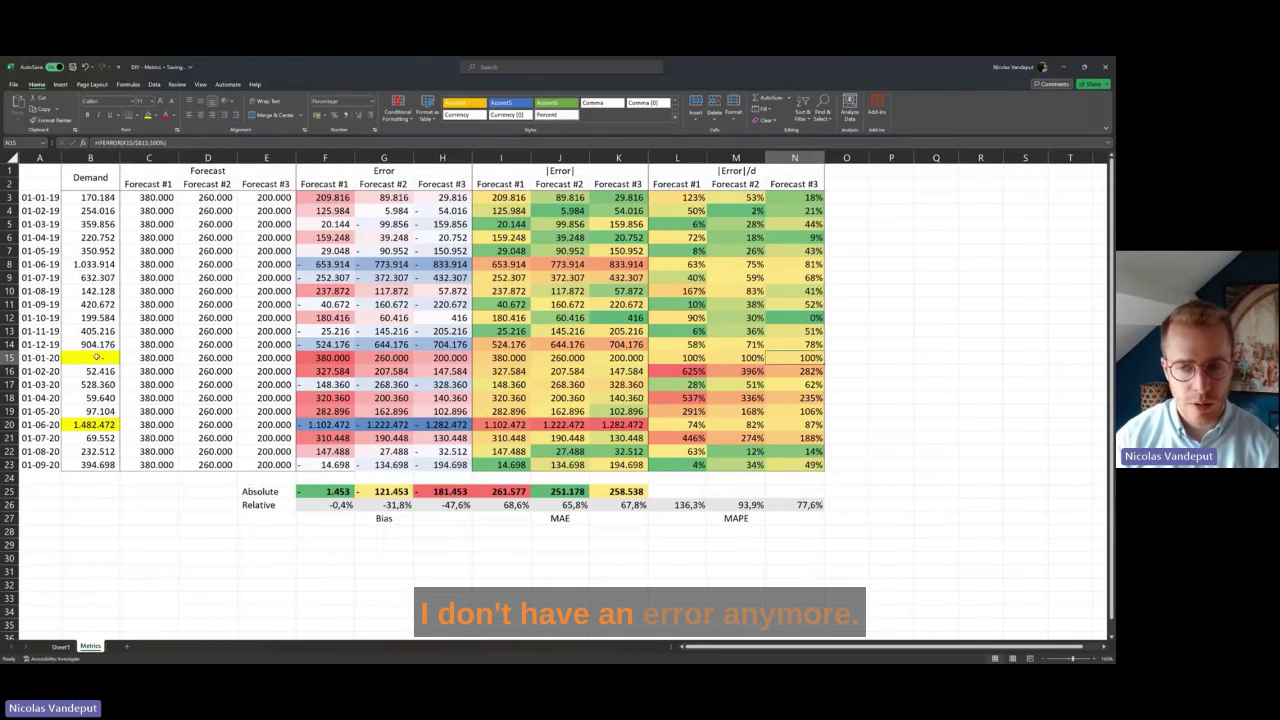
key(shift+Right)
key(shift+Right)
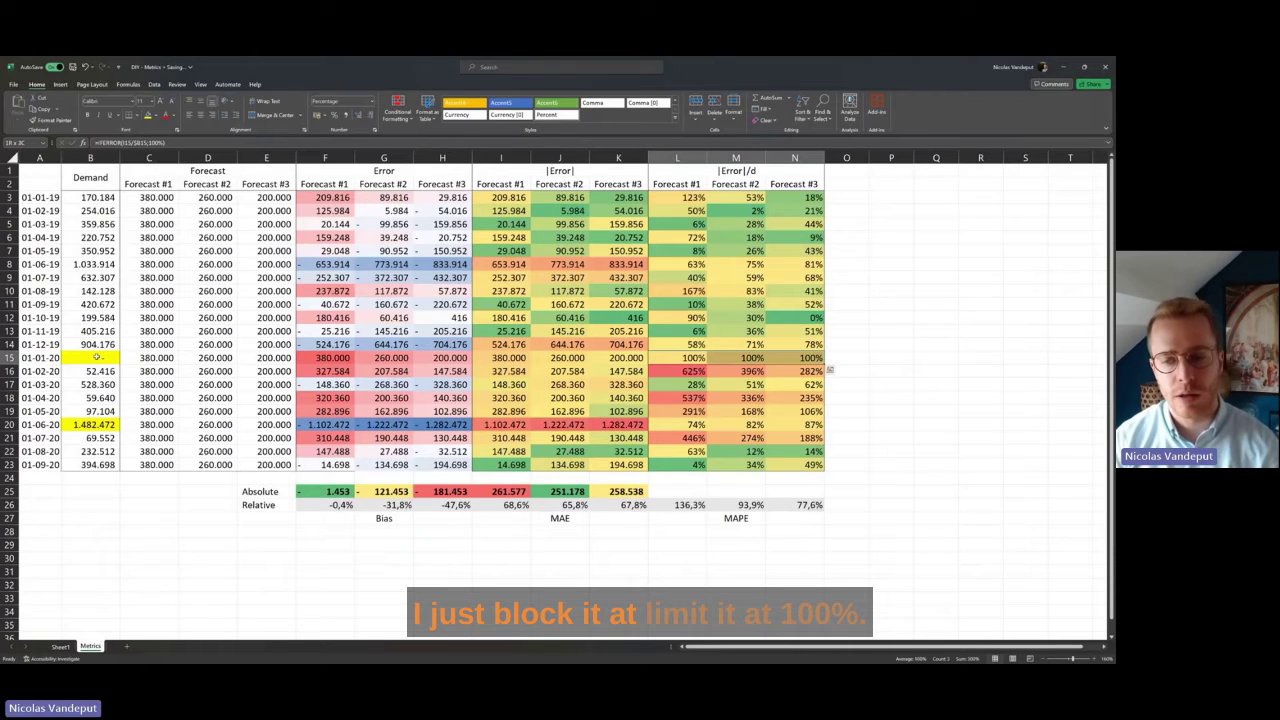
key(ctrl+z)
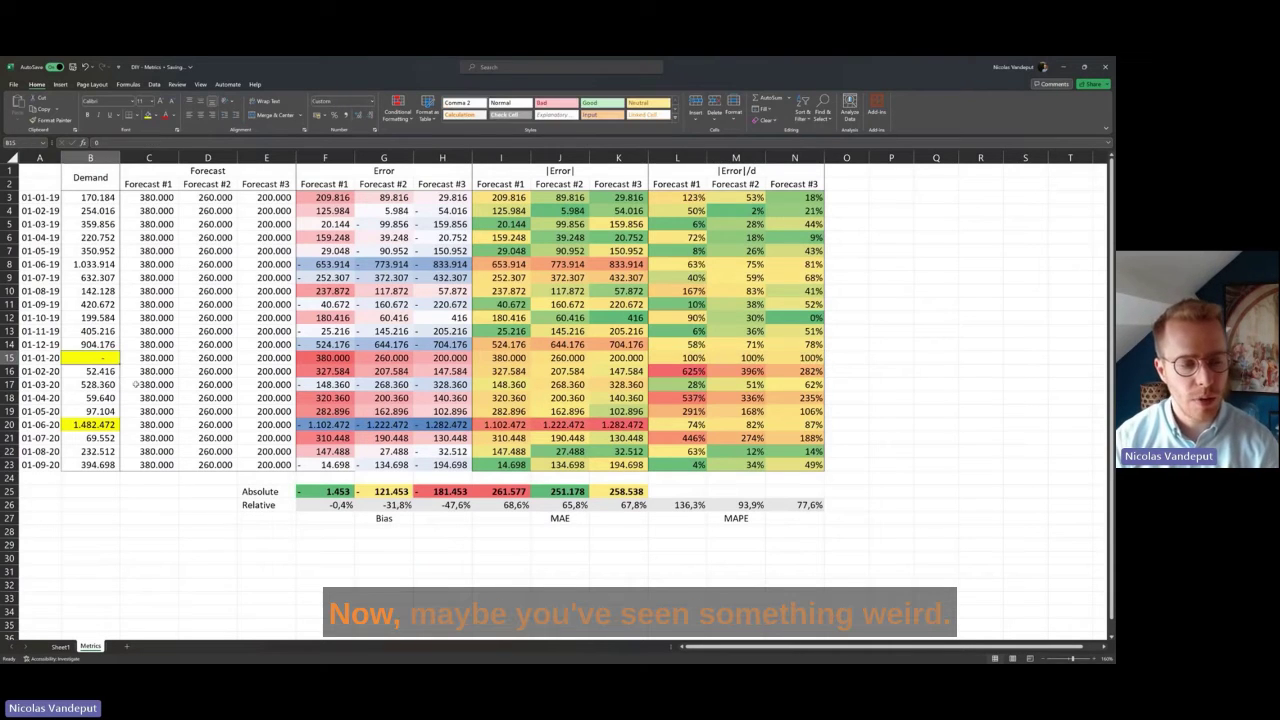
Paste the MAPE results from L26:N26 as values into L28:N28 and format them as percentages with one decimal
drag(677, 505, 795, 505)
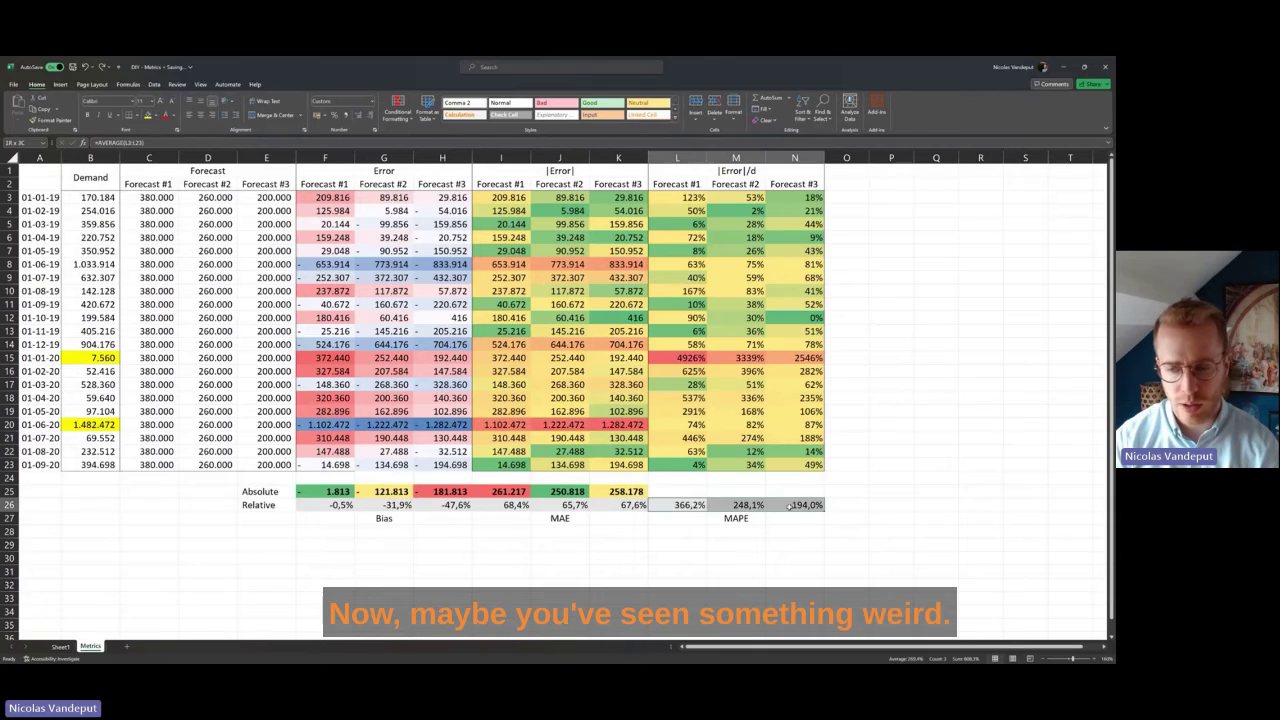
key(ctrl+c)
click(681, 531)
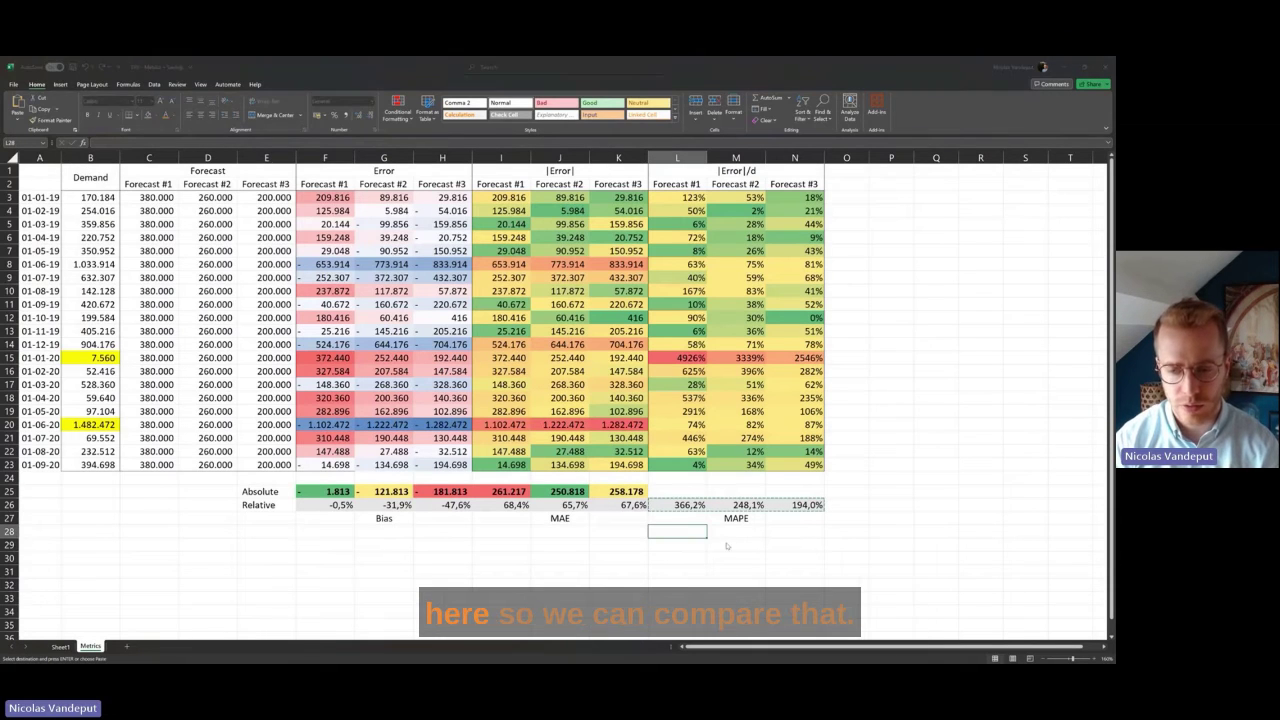
key(ctrl+shift+v)
click(334, 115)
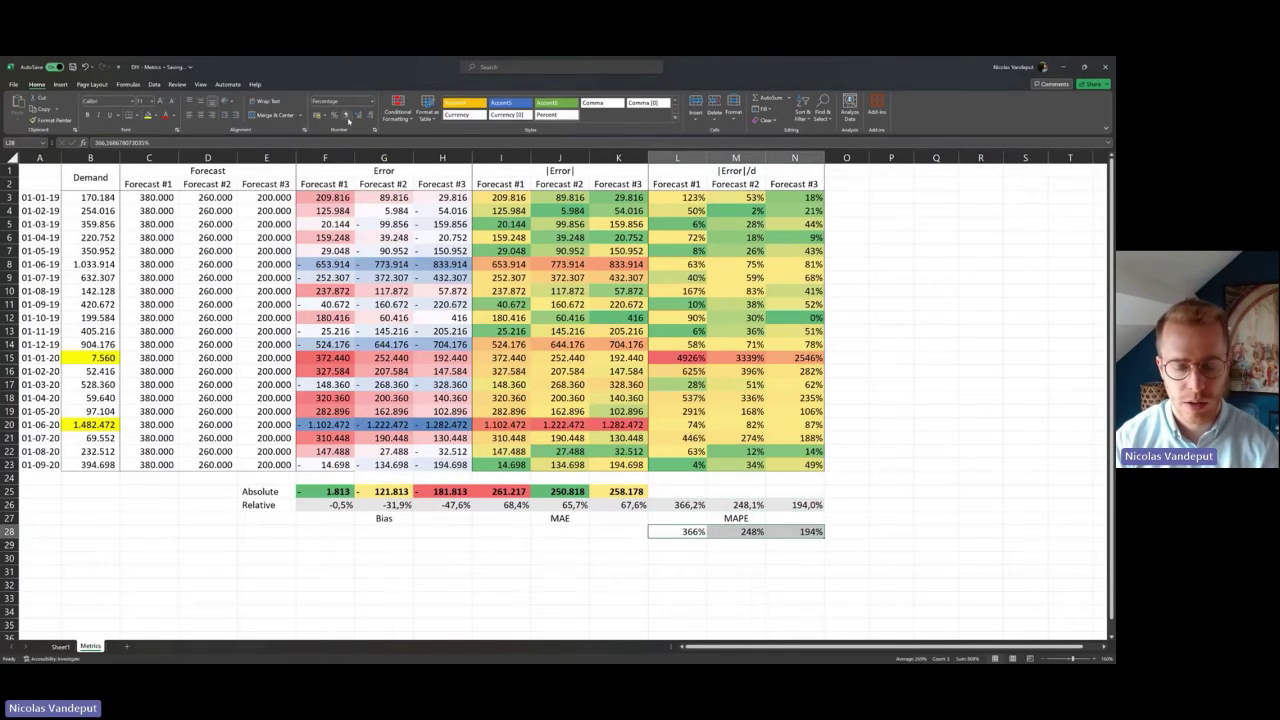
click(358, 115)
Set the January 2020 demand in B15 to 0 and compare the MAPE in L26:N26 with the saved values in L28:N28
click(90, 357)
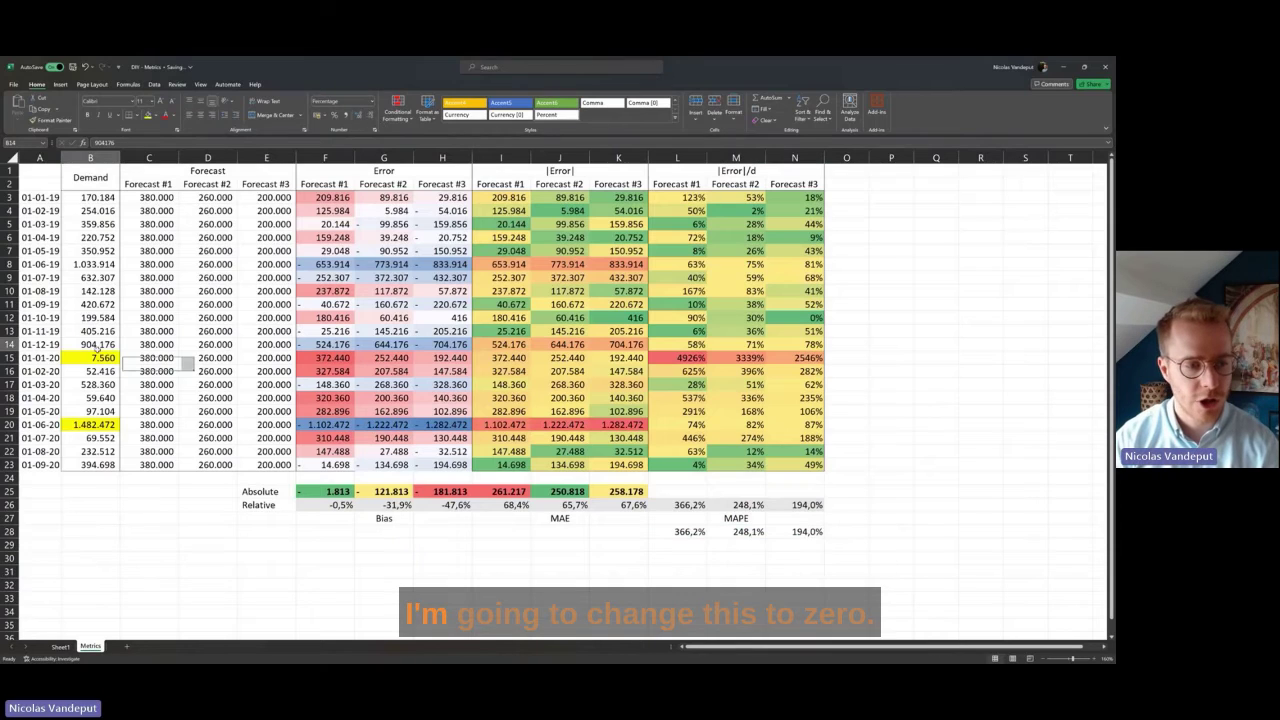
text(0)
key(Tab)
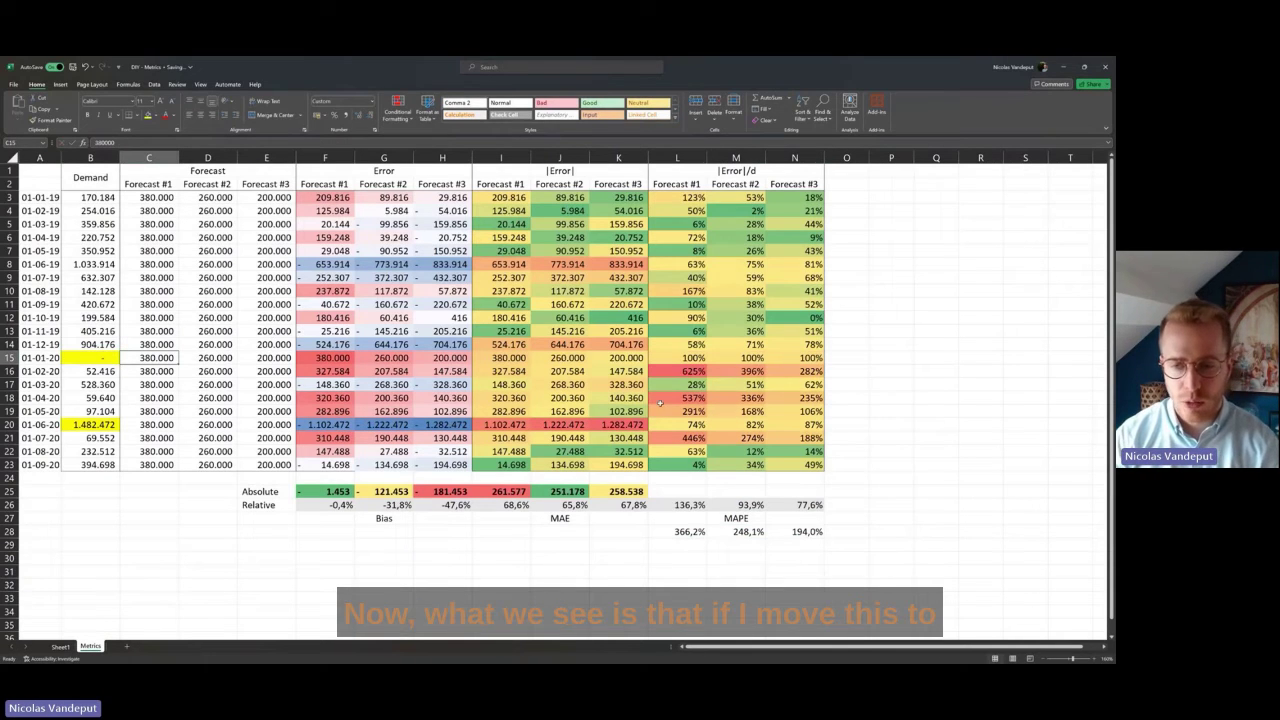
drag(677, 357, 795, 357)
drag(688, 505, 800, 505)
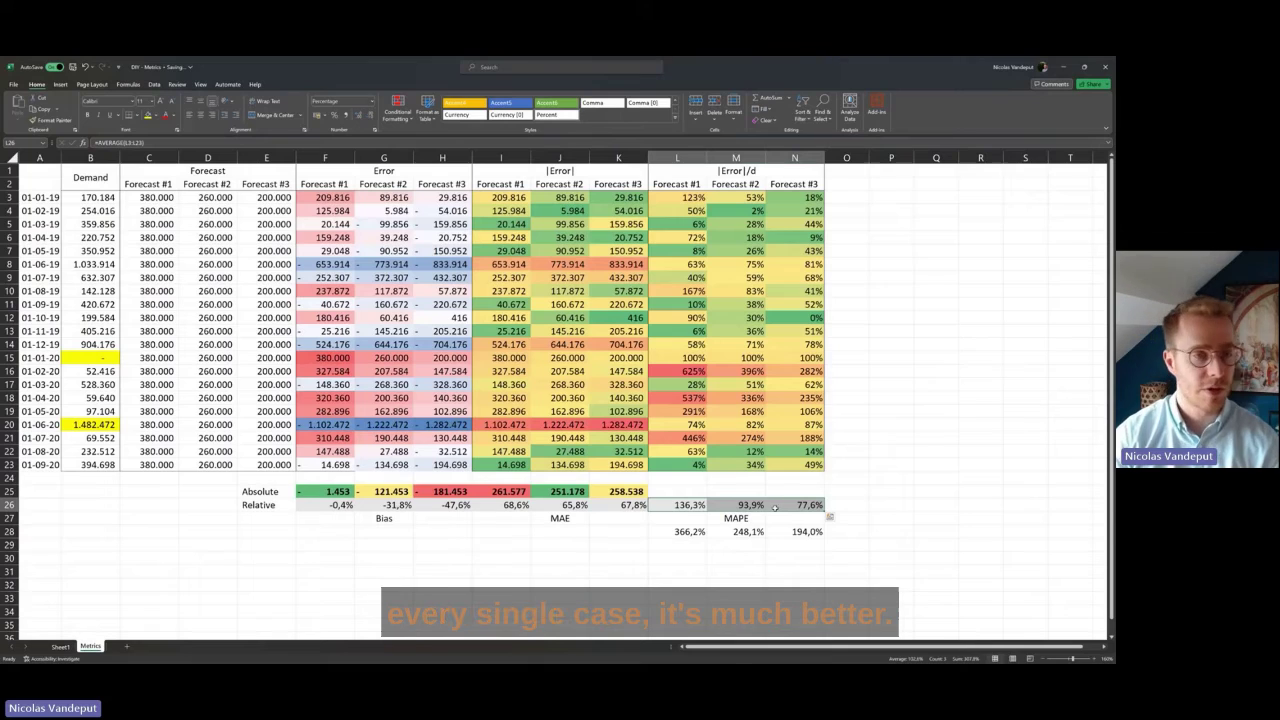
click(689, 532)
click(690, 505)
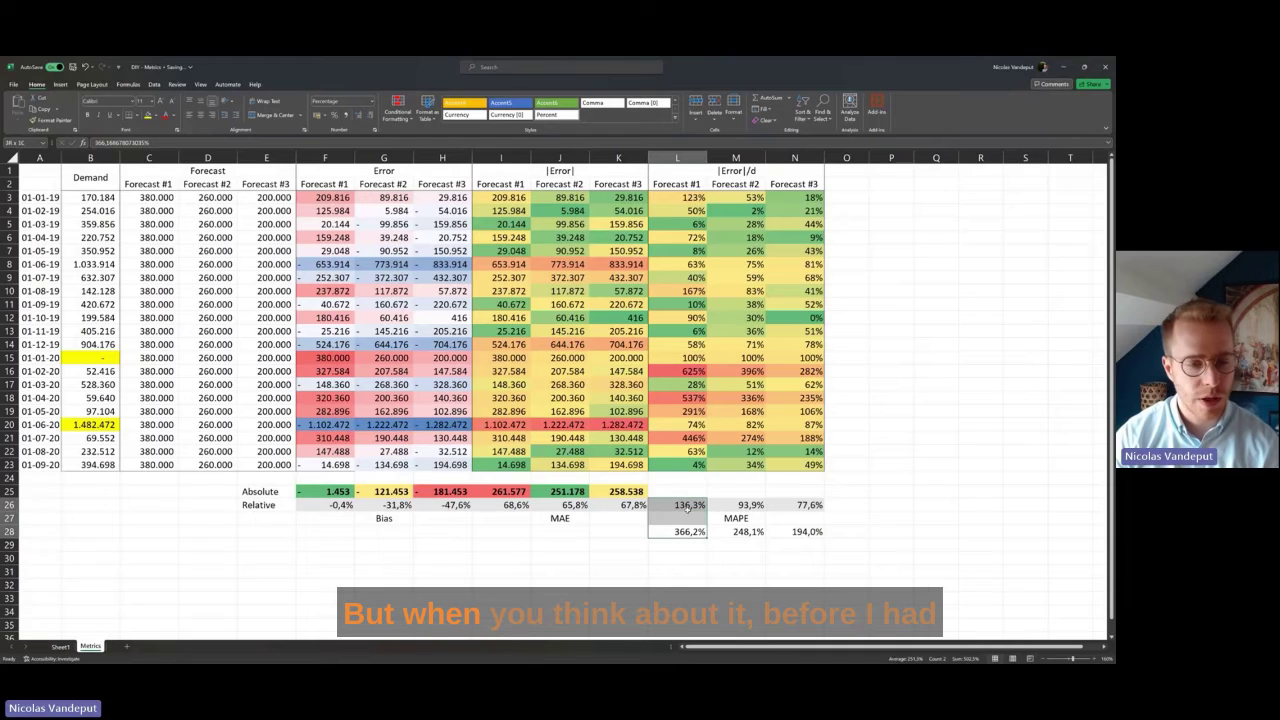
Switch the January 2020 demand in B15 to 7560 and back to 0, and examine the capped percentage errors in L15:N15
click(100, 358)
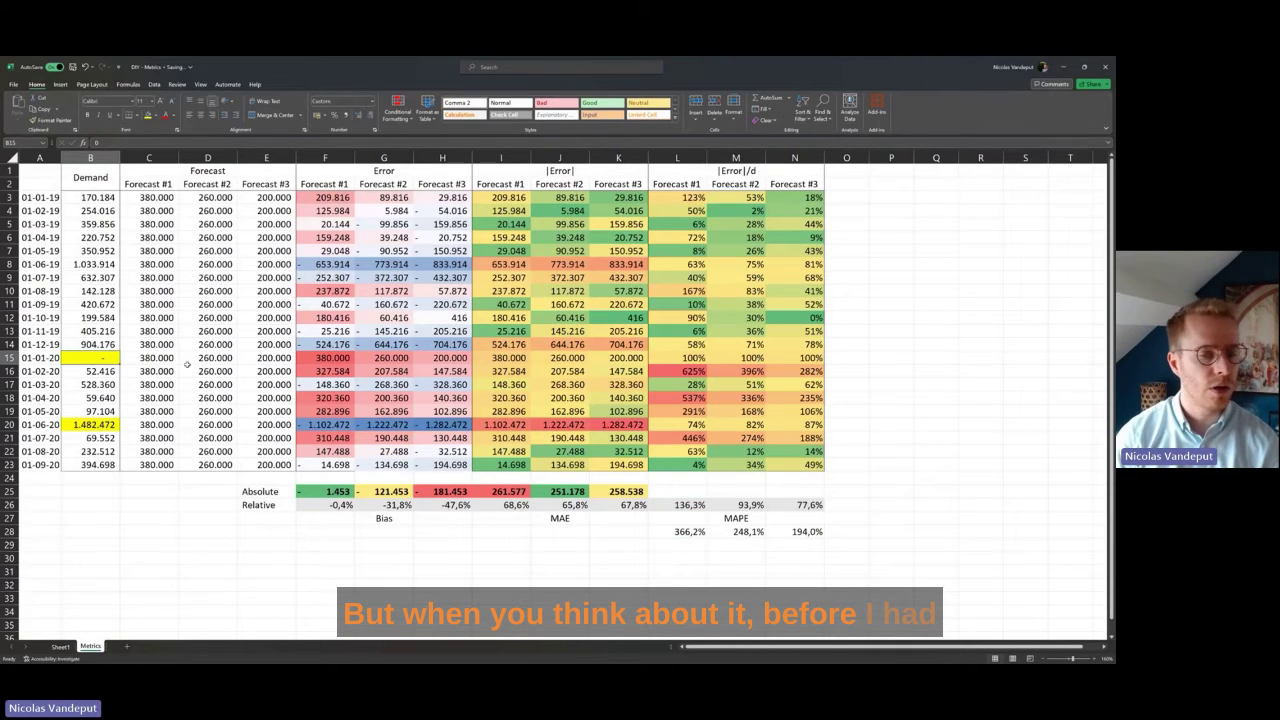
key(Right)
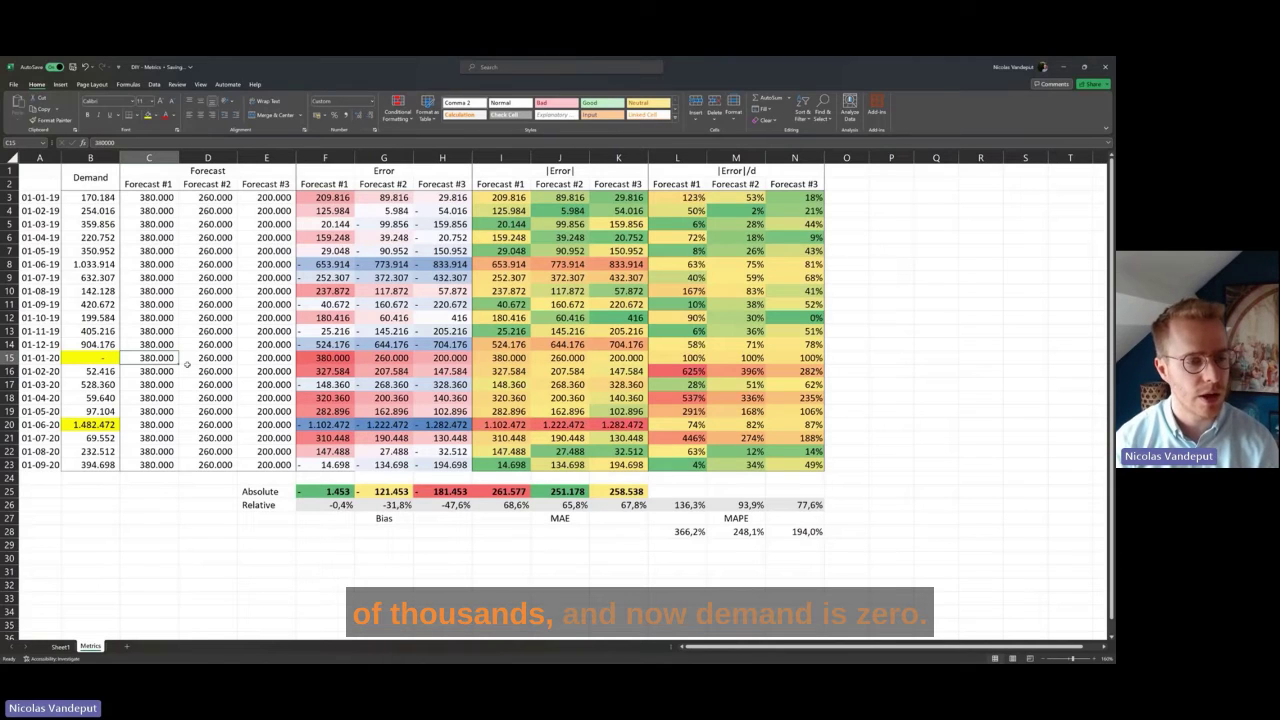
key(Left)
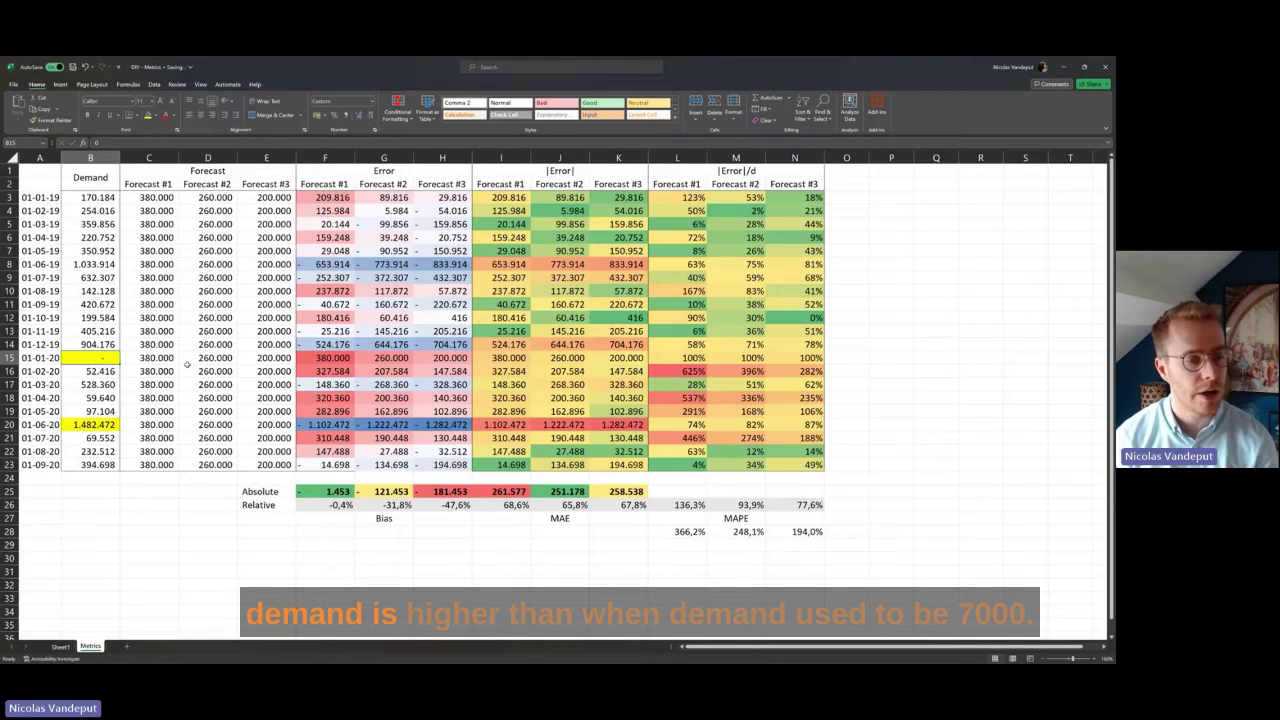
text(7560)
key(ctrl+Return)
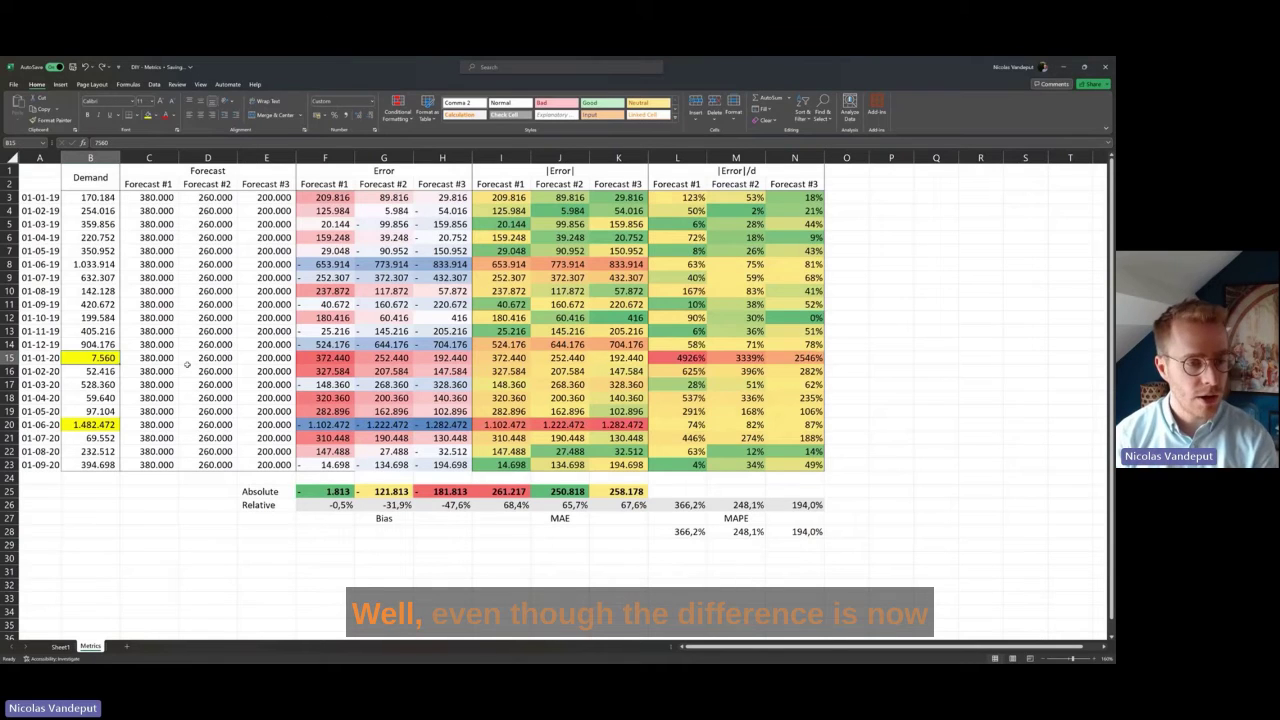
text(0)
key(ctrl+Return)
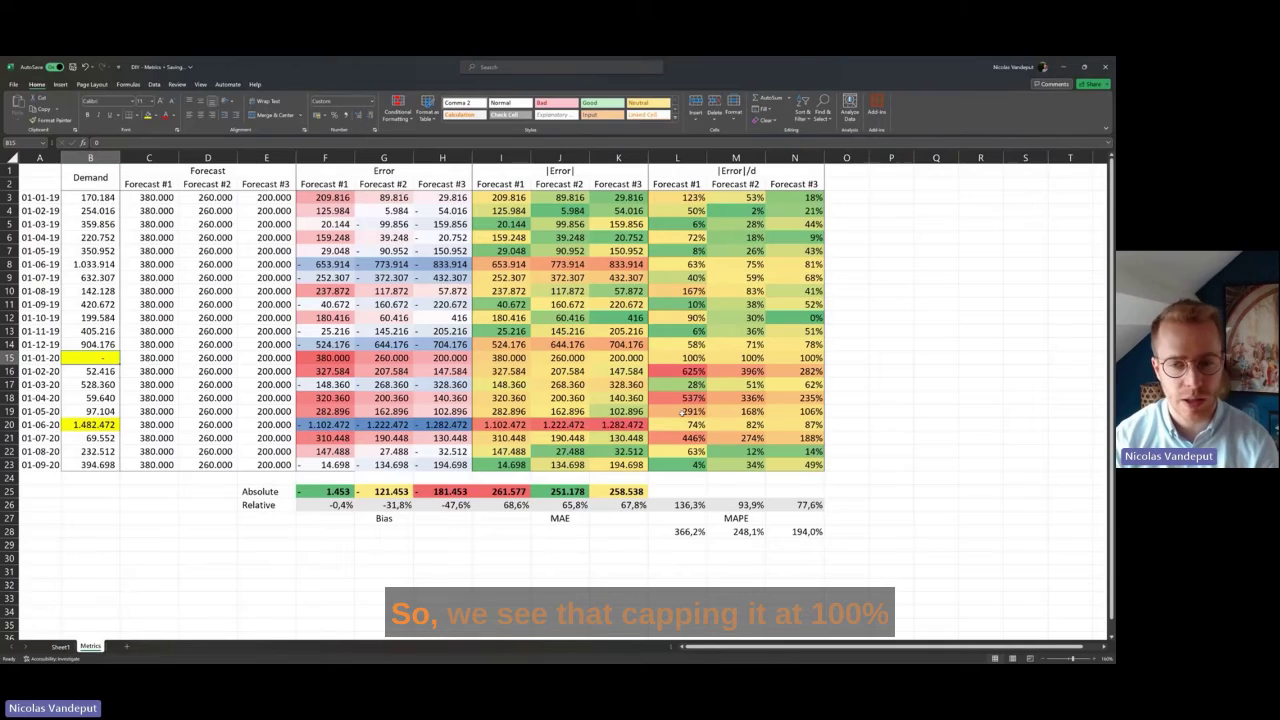
click(704, 357)
drag(706, 356, 772, 358)
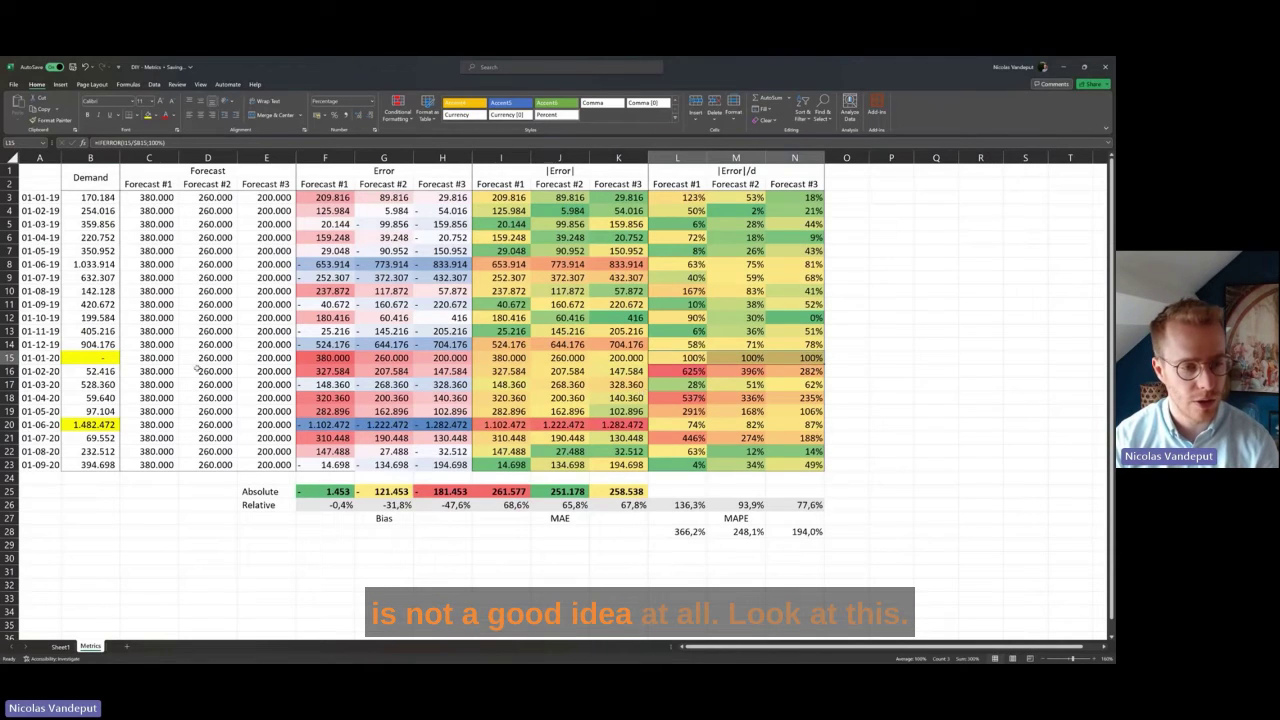
Try a demand of 1 unit for January 2020 in B15 to examine its effect on the MAPE, and undo it
click(90, 357)
text(1)
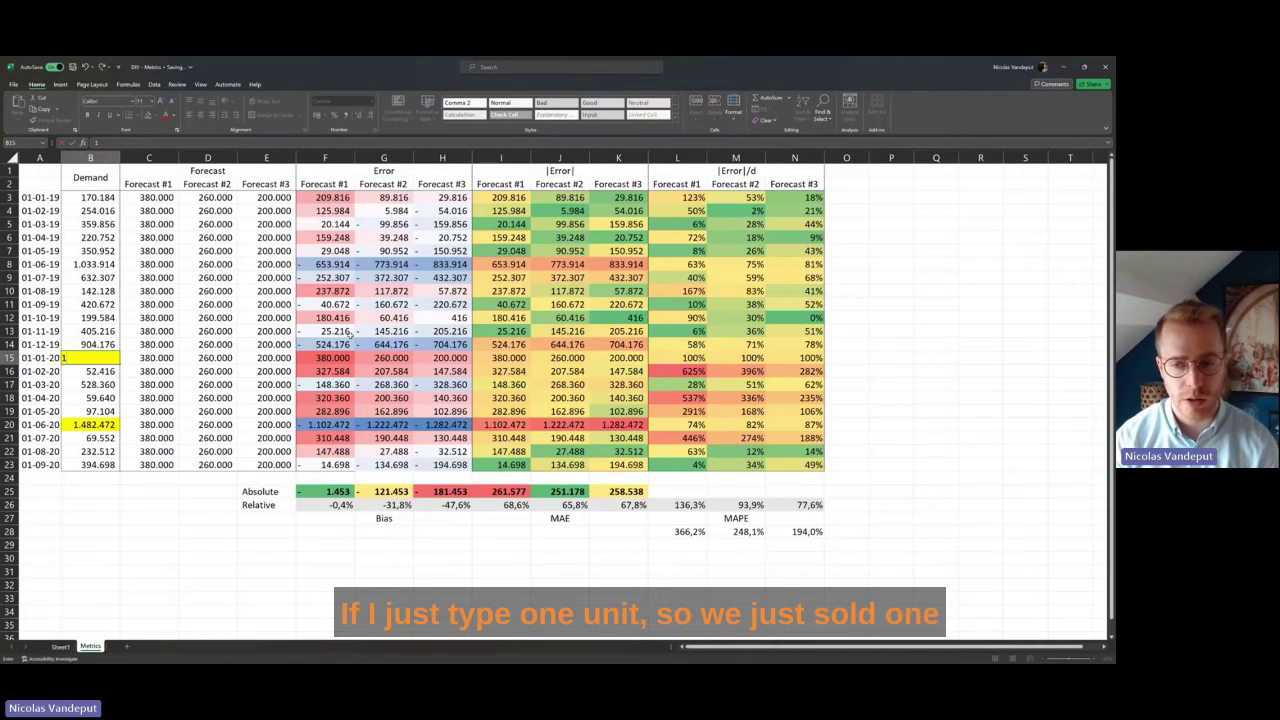
key(Return)
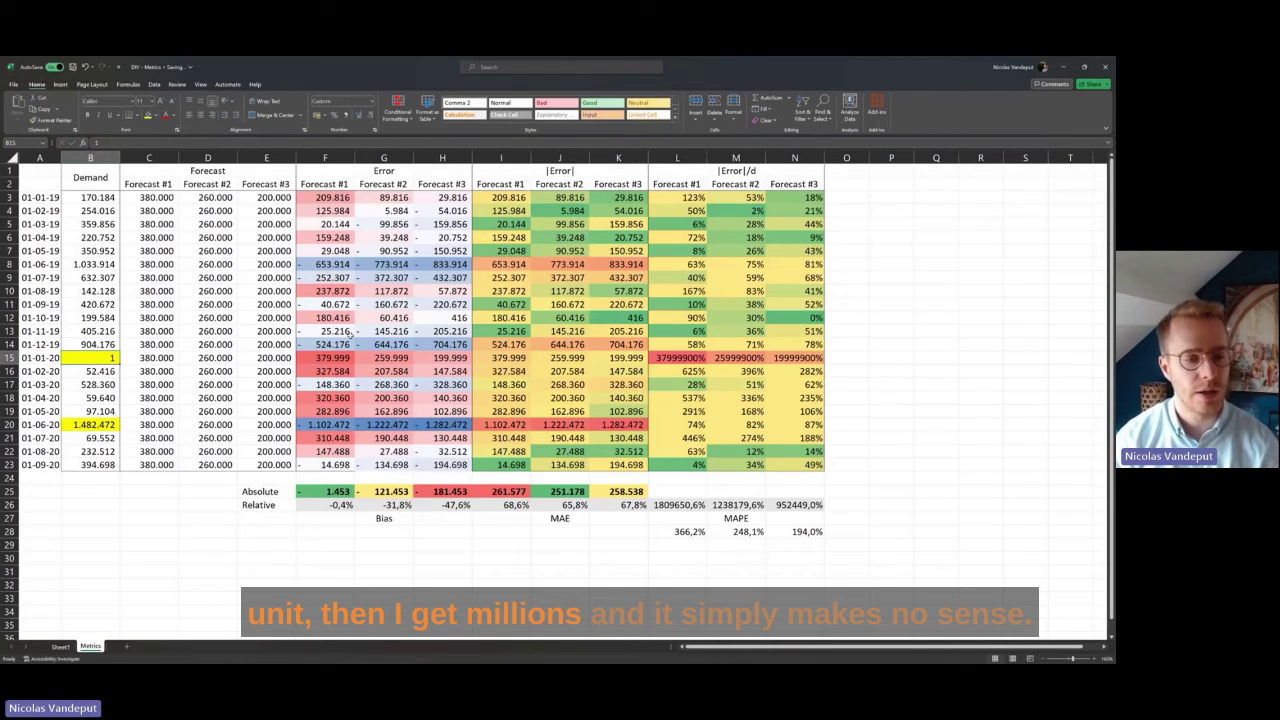
key(ctrl+z)
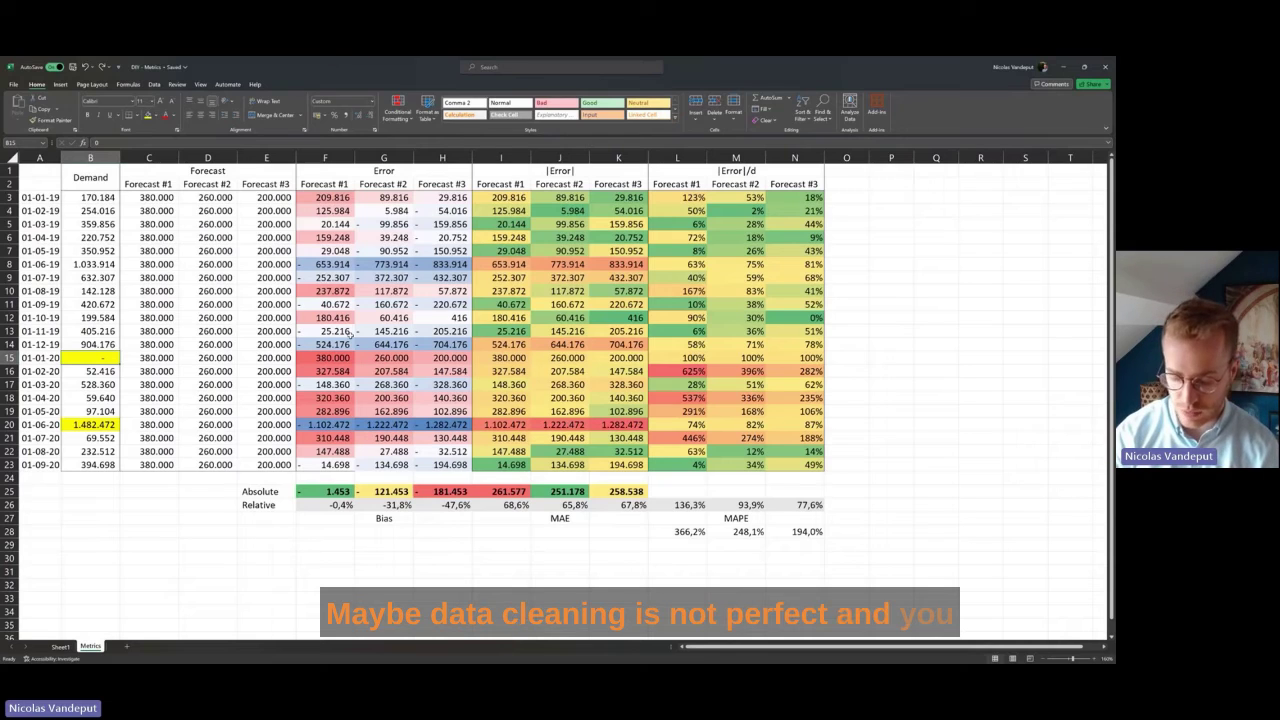
Try a negative demand of -100 for January 2020 in B15, and undo the demand changes back to 7560
text(=100)
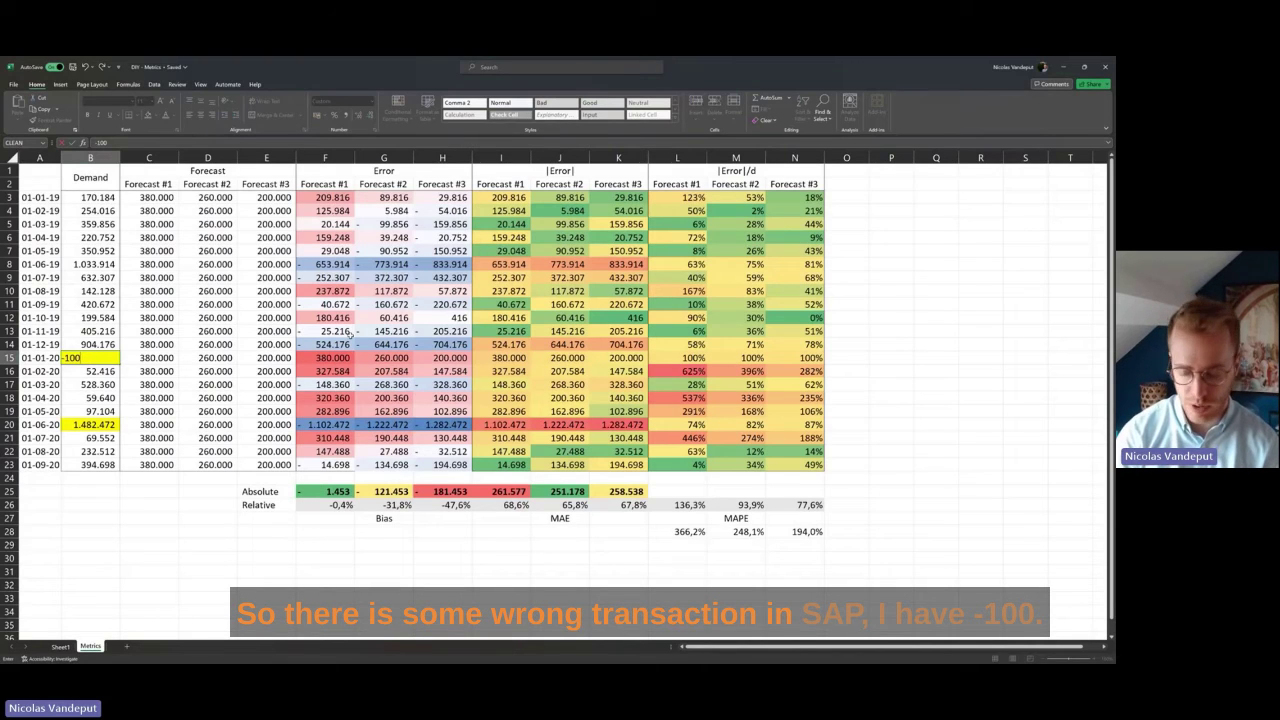
key(Return)
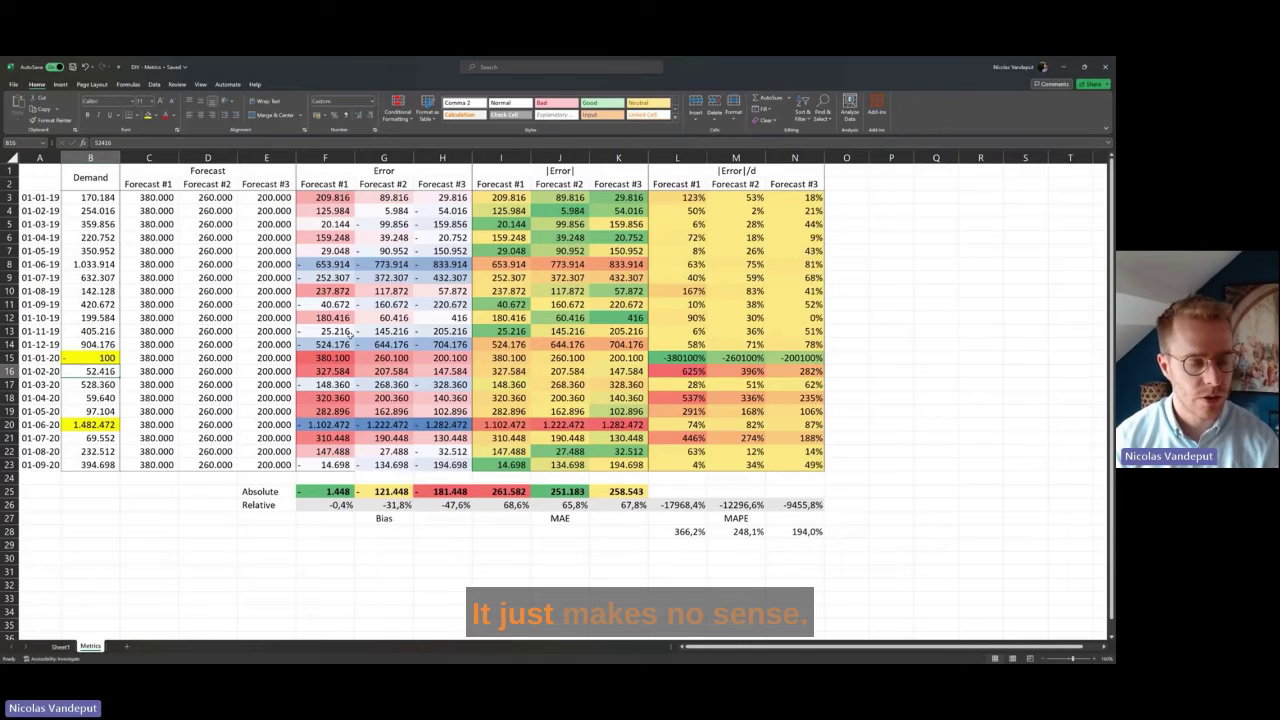
key(ctrl+z)
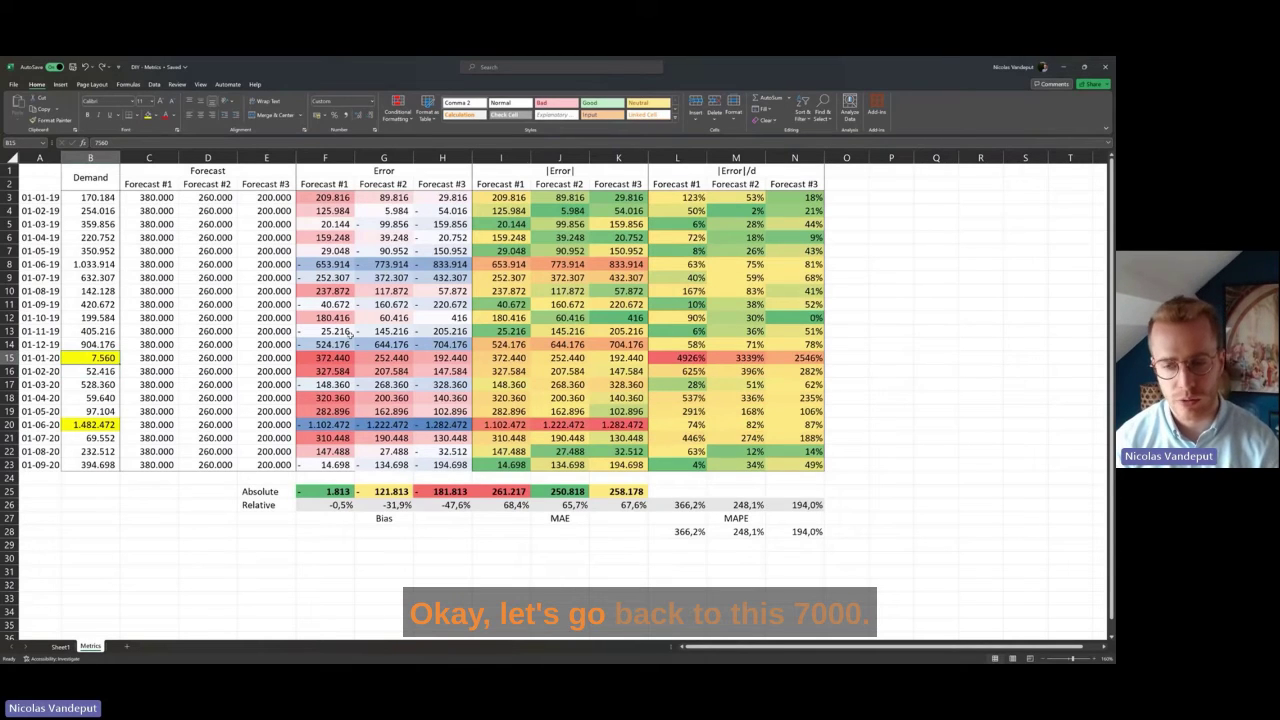
View the demand and forecast chart in Sheet1, return to the Metrics sheet, and examine the MAPE of Forecast #3 in N26
click(60, 647)
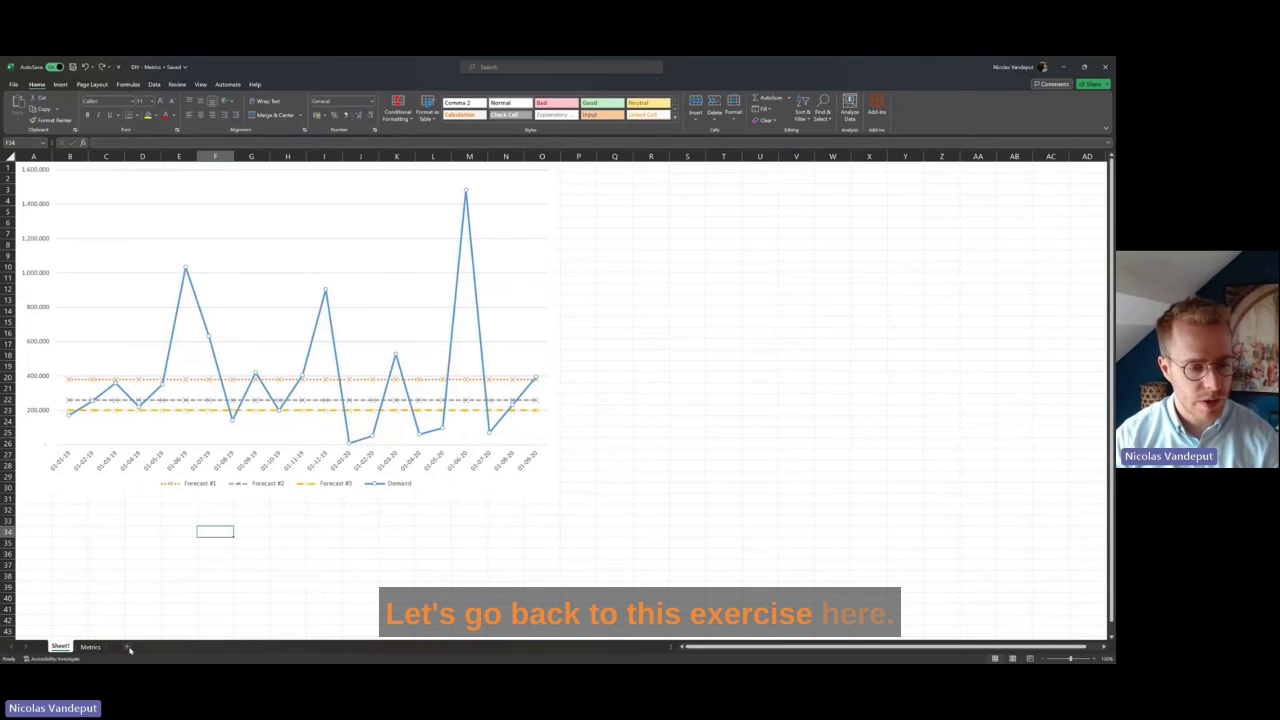
click(90, 647)
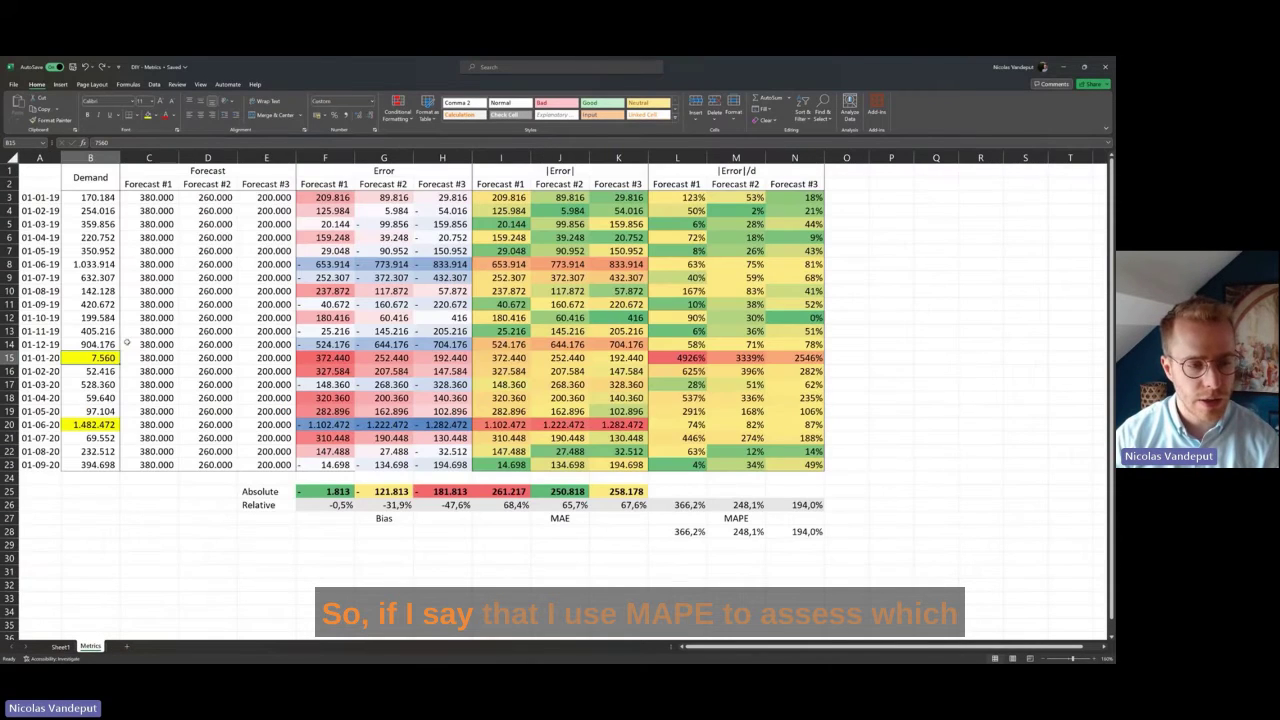
drag(677, 158, 795, 158)
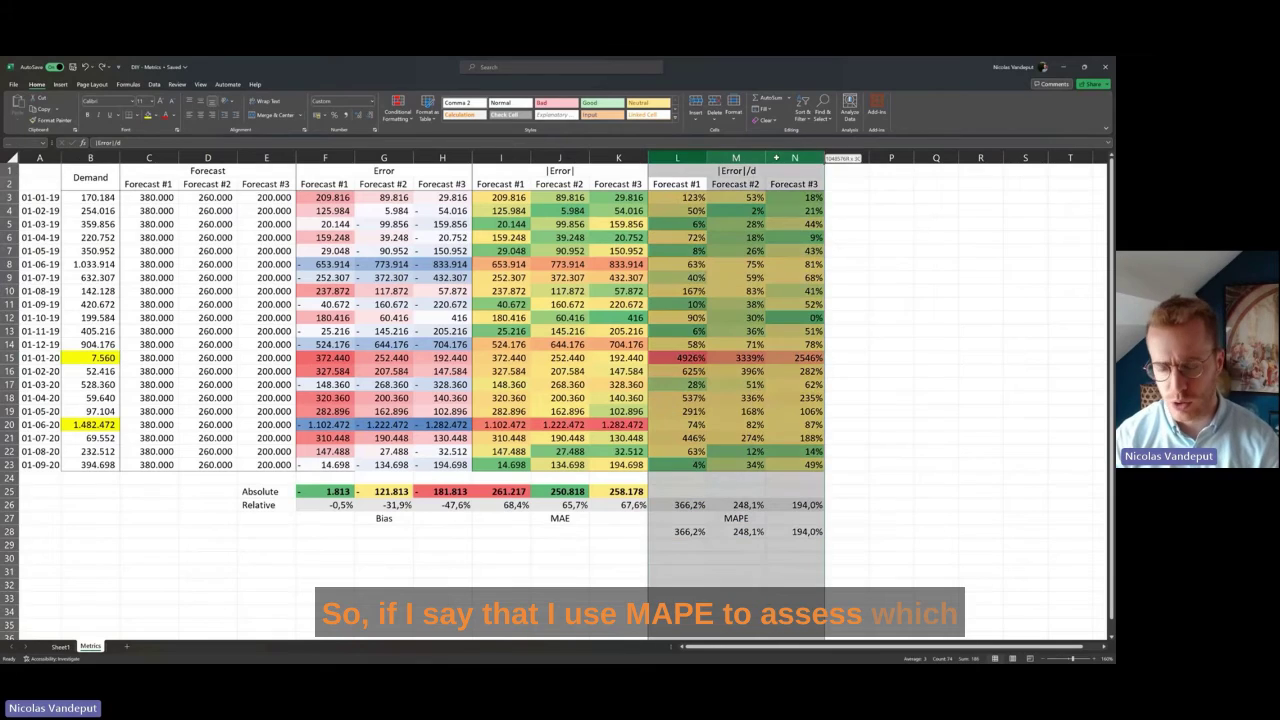
click(790, 505)
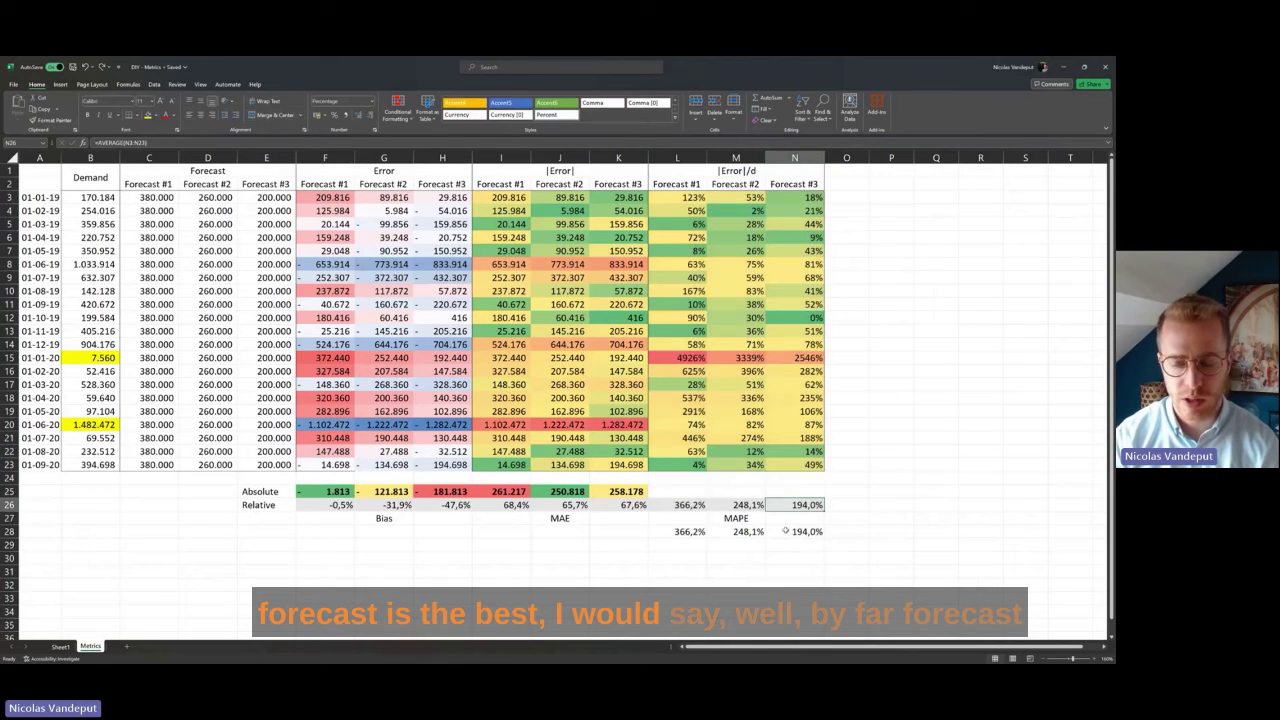
Clear the duplicate MAPE values in L28:N28, and compare the MAPE of the three forecasts in L26:N26
drag(682, 535, 800, 533)
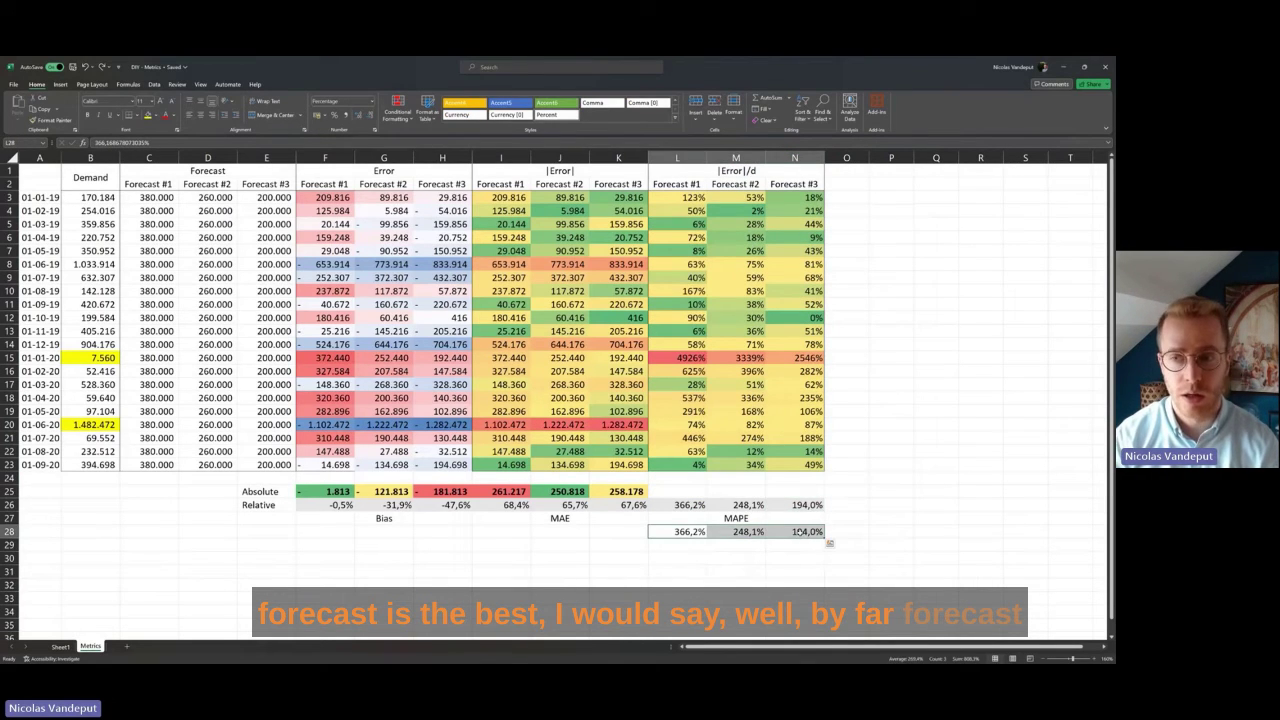
key(Delete)
click(795, 158)
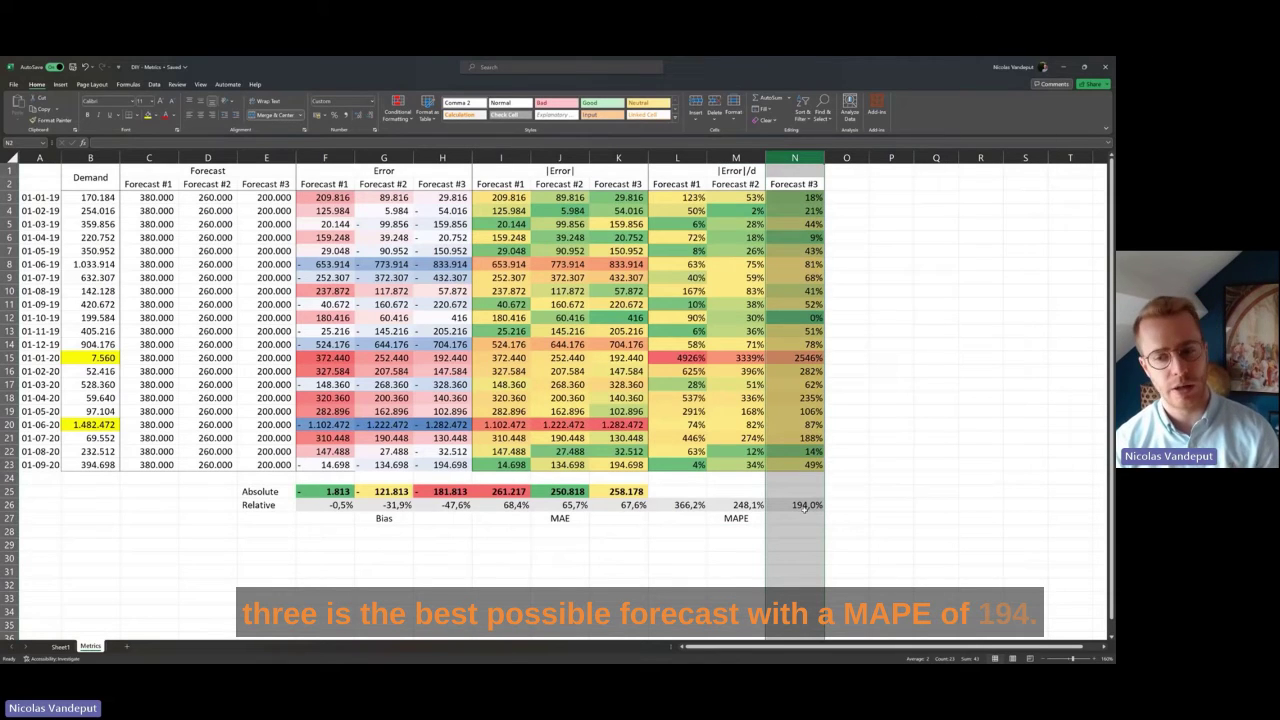
click(688, 505)
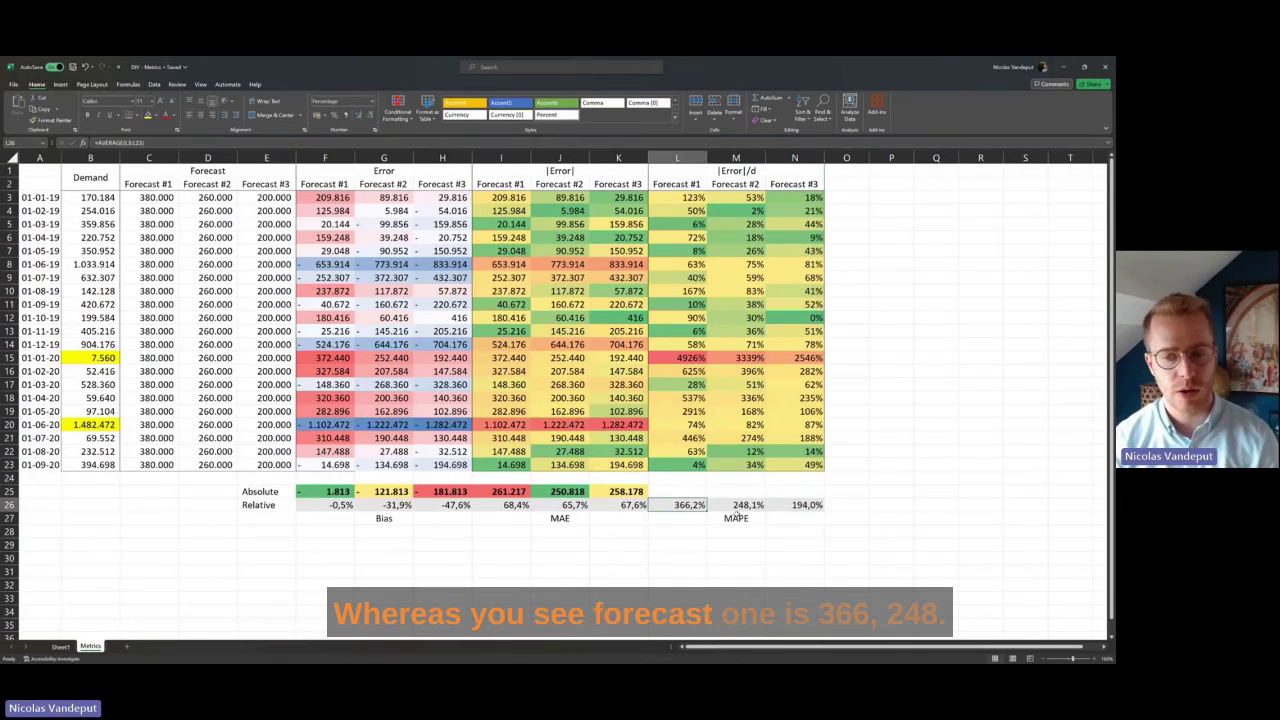
click(748, 506)
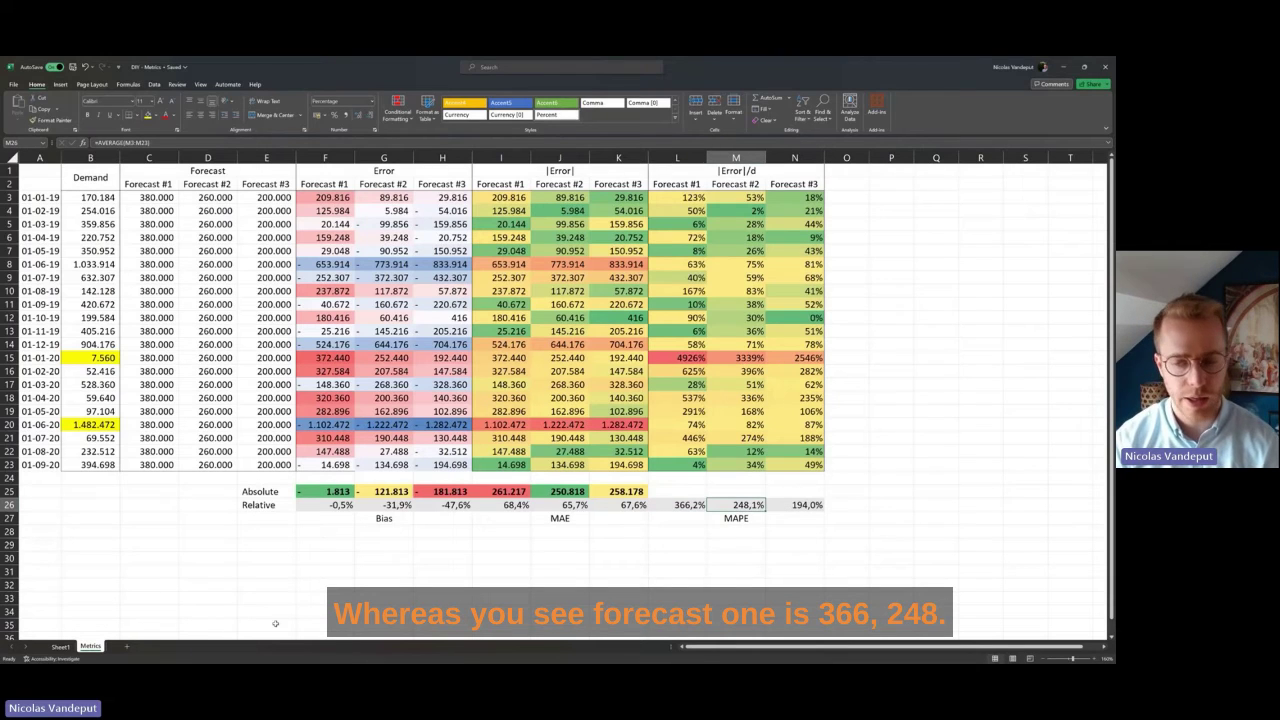
click(810, 505)
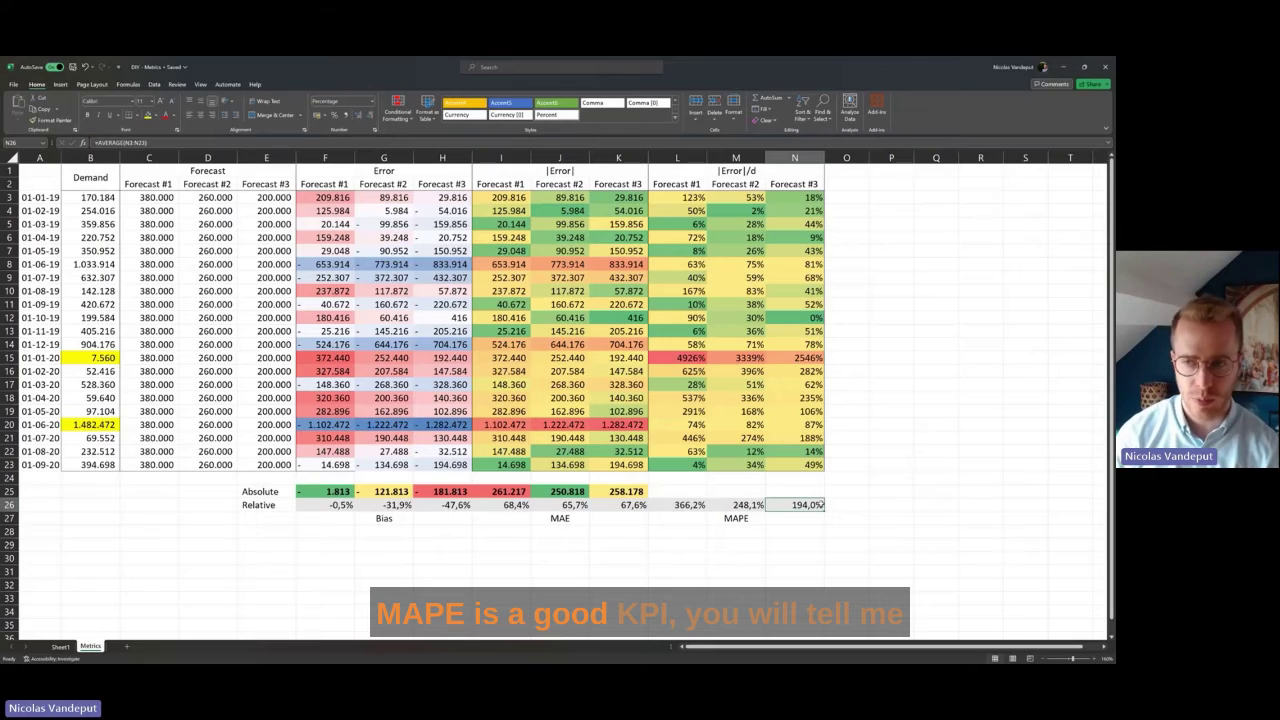
click(794, 157)
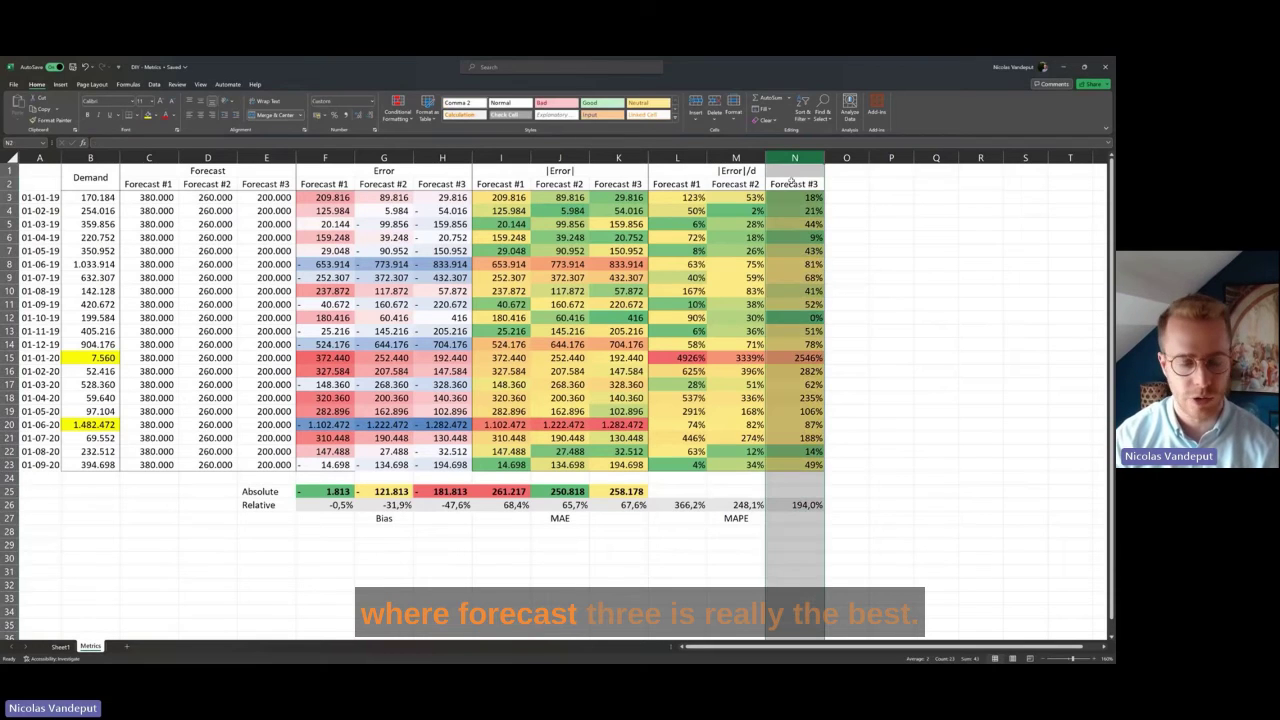
View the demand and forecast chart in Sheet1, and examine the percentage errors of Forecast #1 in L3:L23 of the Metrics sheet
click(60, 646)
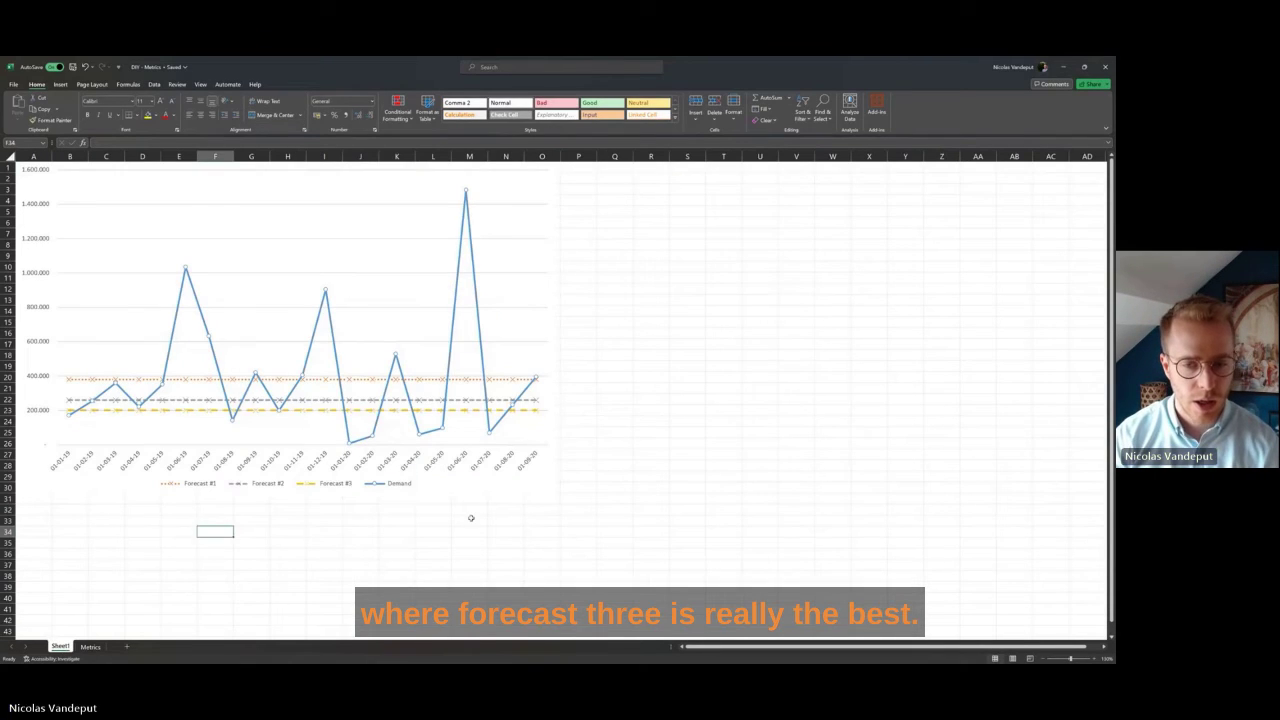
click(419, 486)
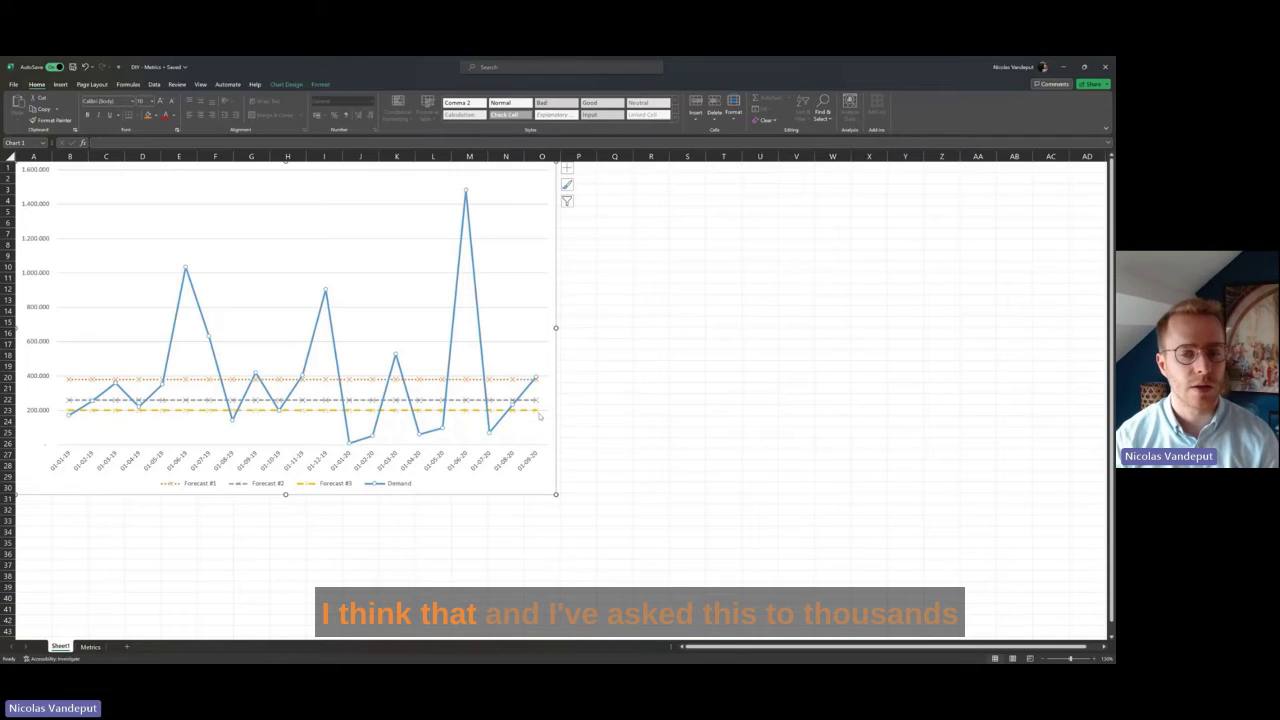
click(604, 358)
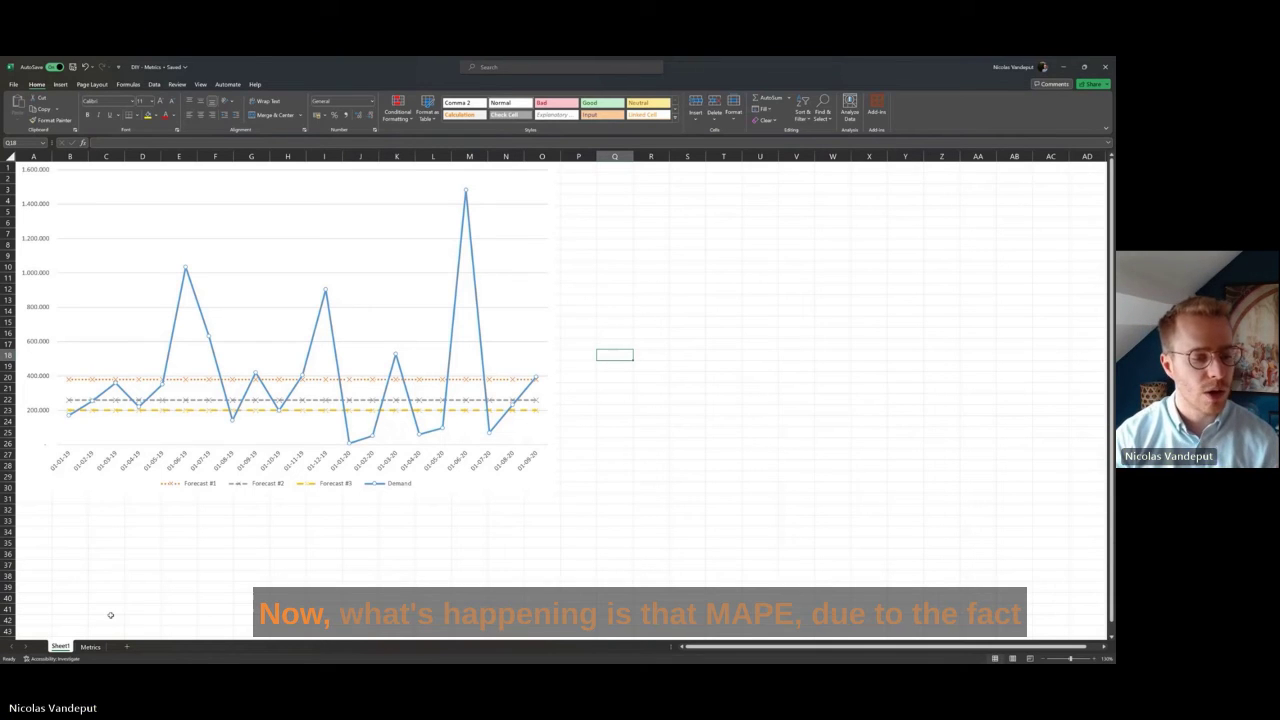
click(90, 647)
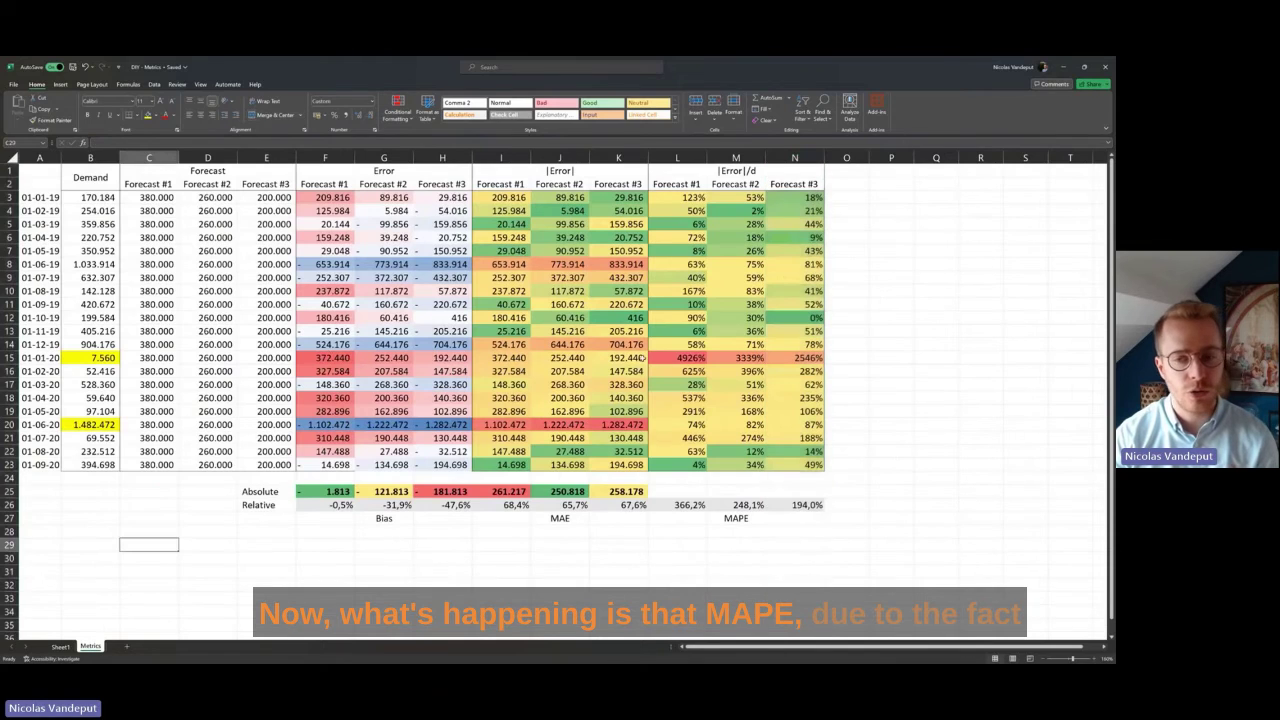
drag(680, 197, 680, 464)
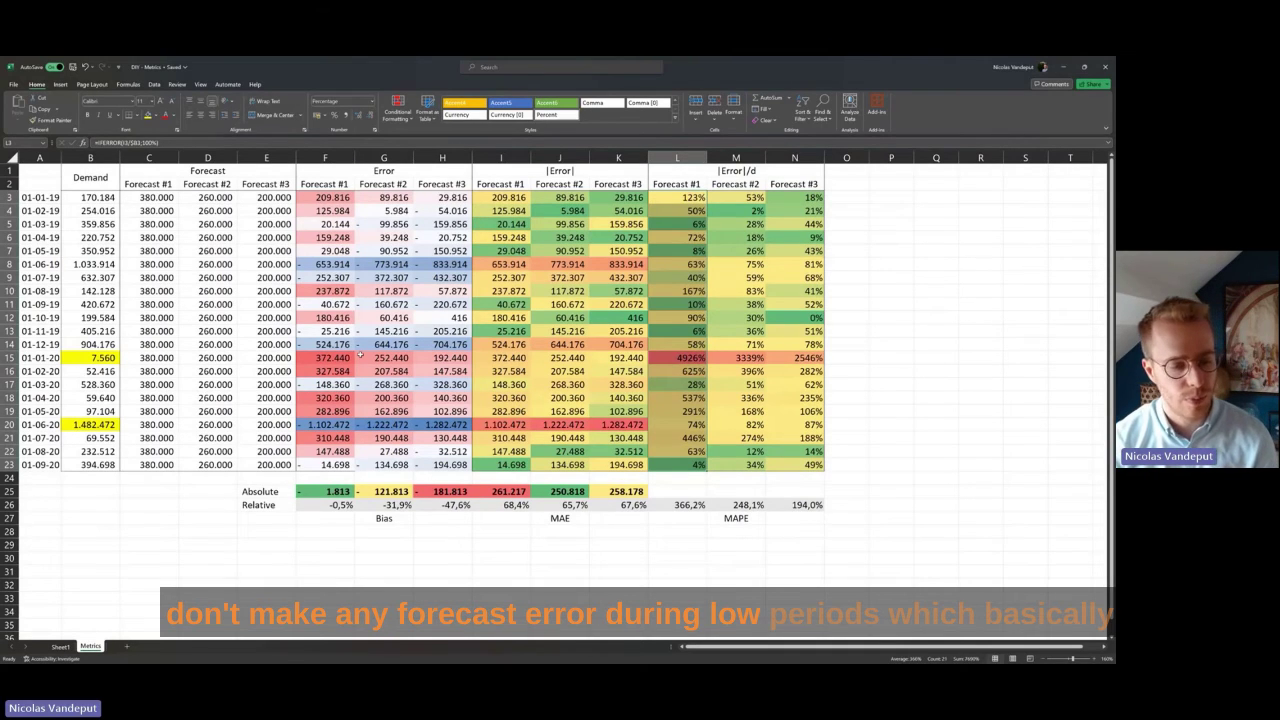
Recheck the chart in Sheet1, and compare the forecast errors in columns F:H of Metrics, including the relative bias of Forecast #3 in H26
click(60, 646)
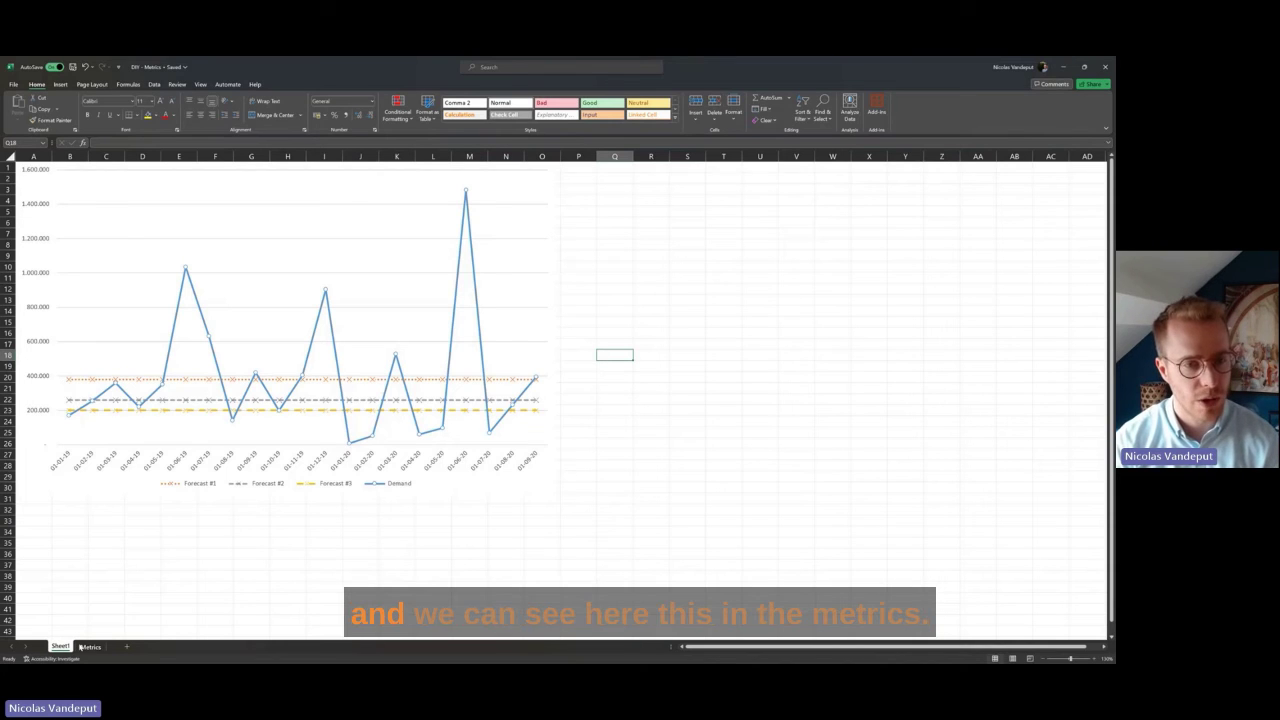
key(ctrl+Page_Down)
drag(325, 157, 442, 157)
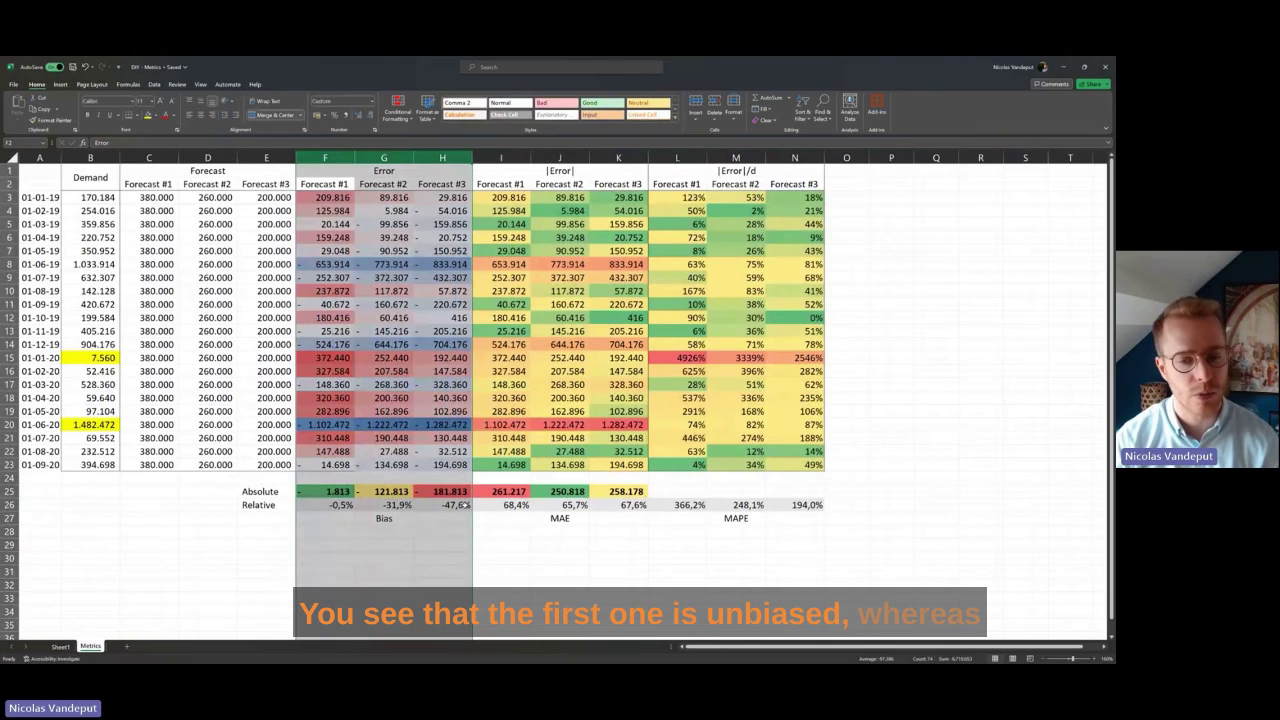
click(442, 505)
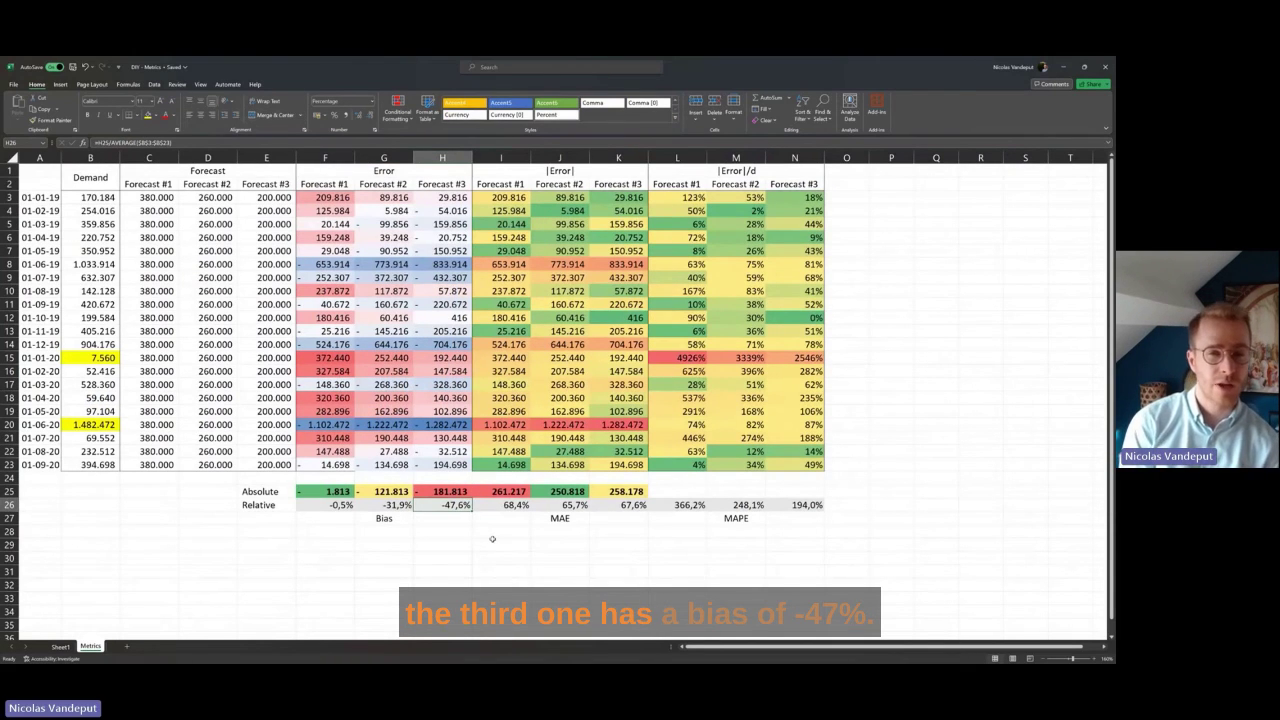